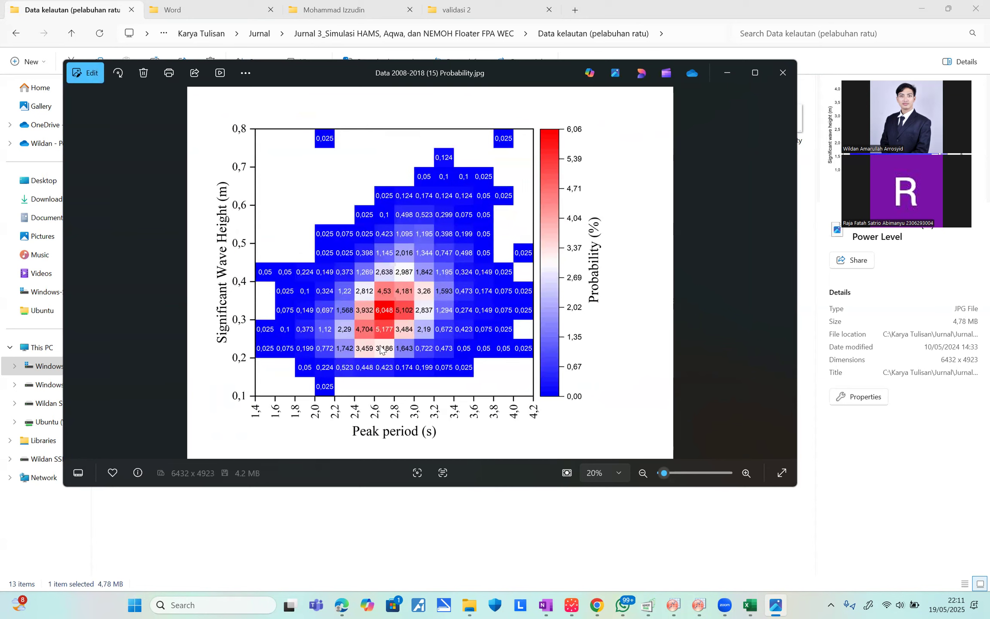
Minimize the probability image and the file explorer, and bring up the Data Ombak 2008-2018 workbook in Excel
click(727, 73)
click(921, 10)
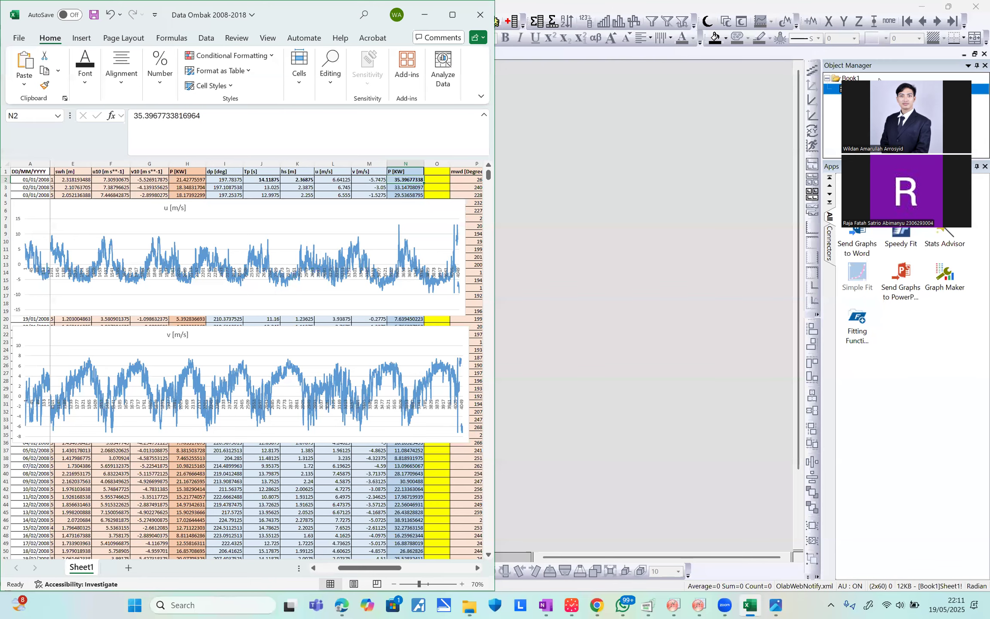
click(540, 345)
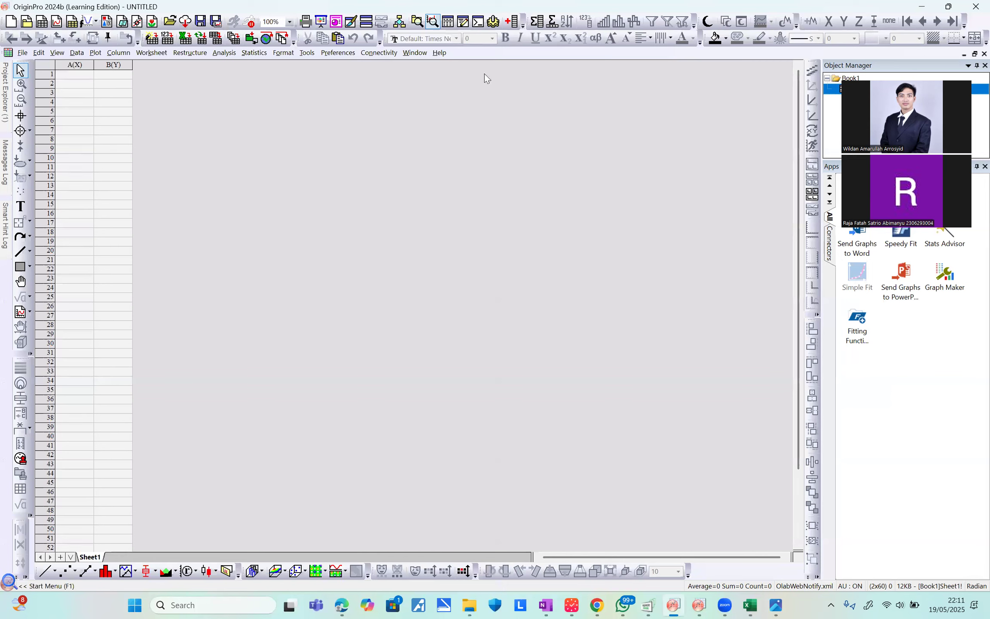
click(221, 257)
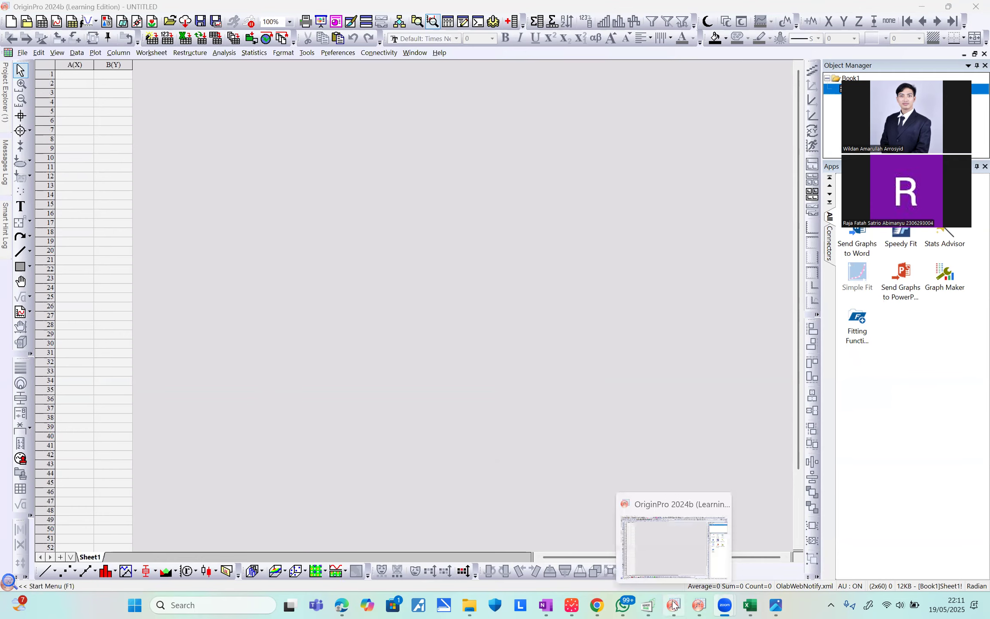
click(750, 605)
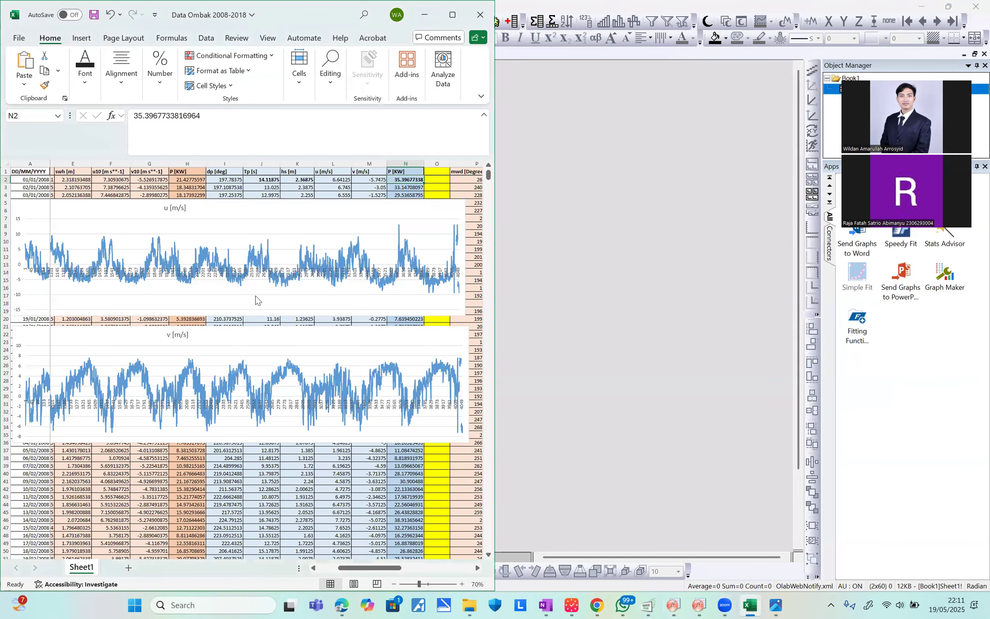
Select the first Tp [s] and hs [m] values in cells J2:K2
click(265, 179)
click(297, 180)
click(419, 182)
drag(269, 181, 297, 180)
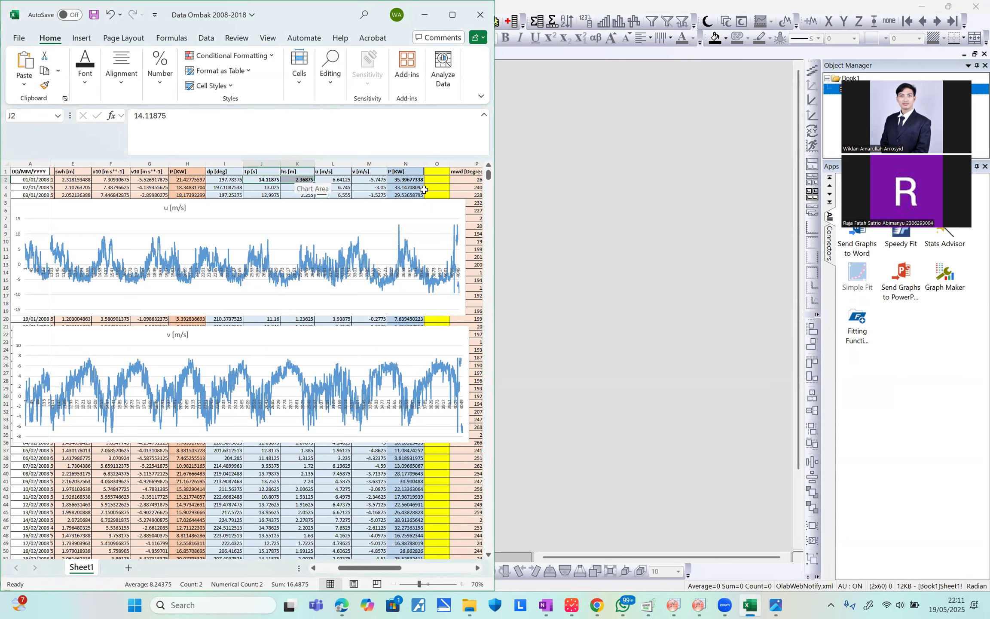
Switch to OriginPro and delete the empty workbook Book1
click(578, 175)
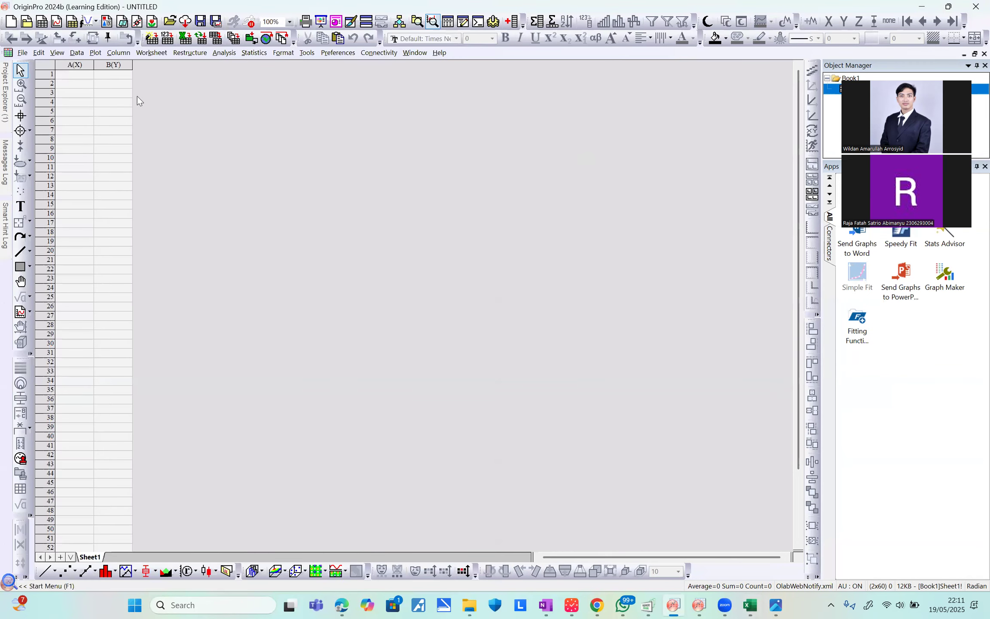
click(70, 76)
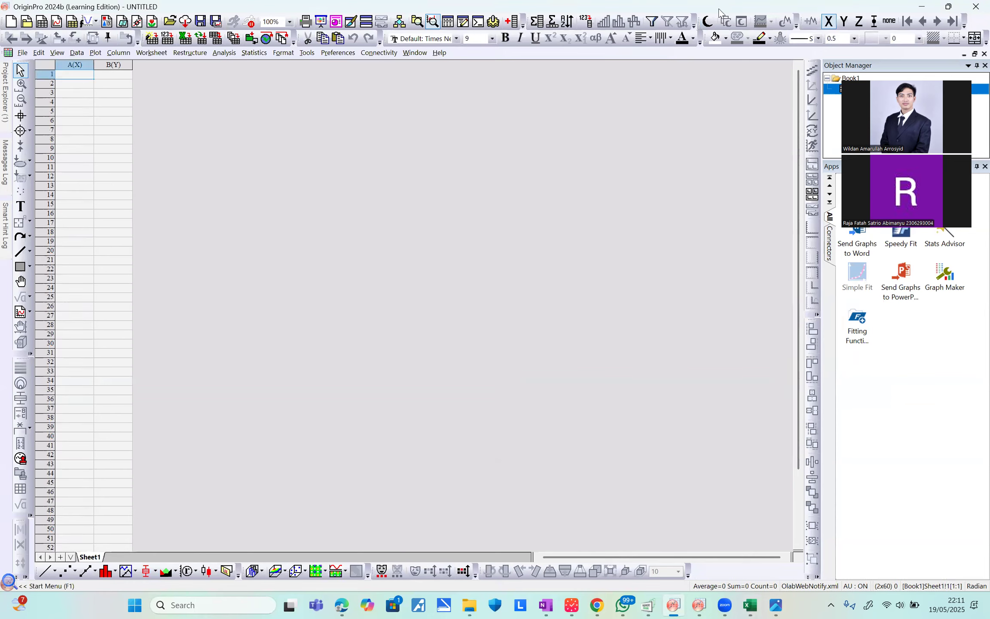
drag(719, 9, 648, 163)
click(687, 155)
click(79, 80)
click(105, 75)
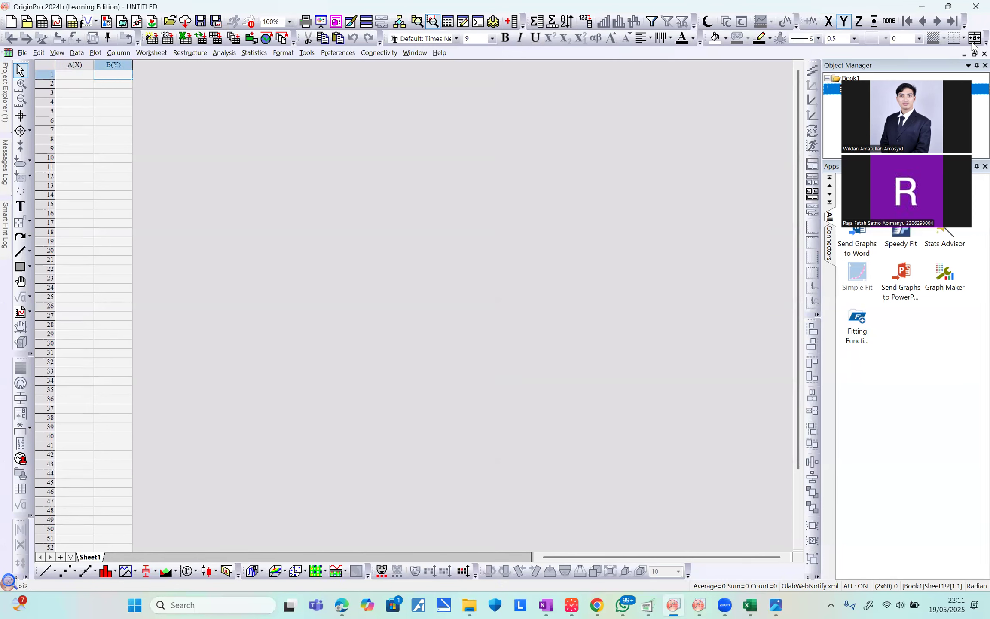
click(984, 53)
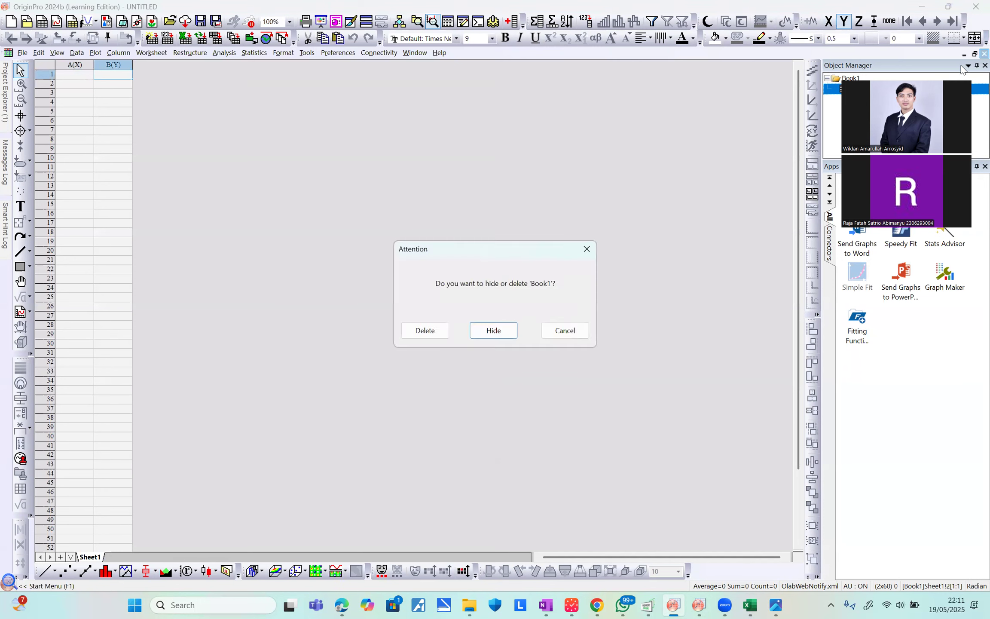
click(426, 331)
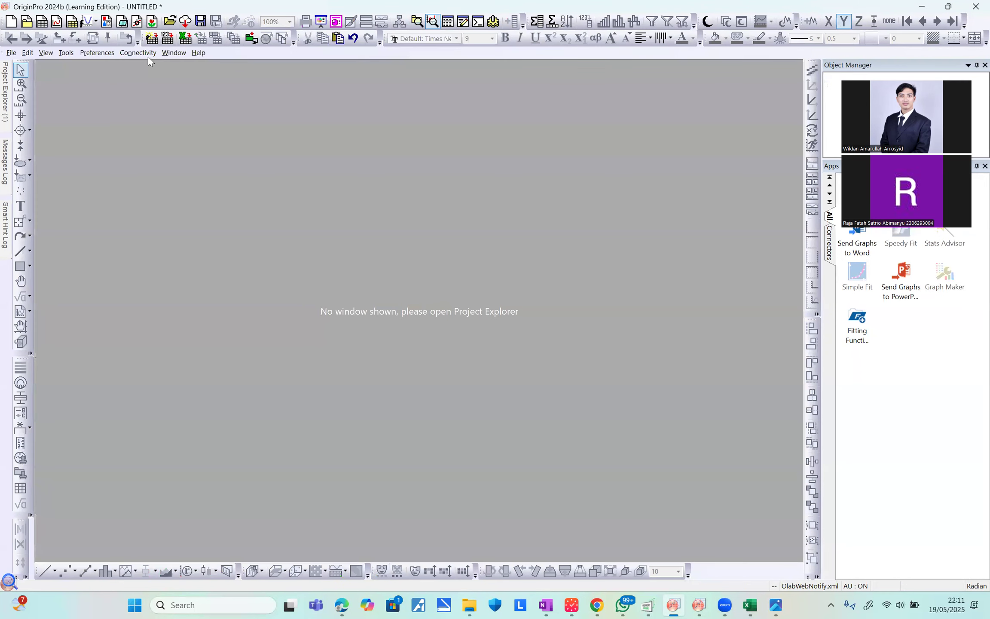
Try to create a new empty project
click(11, 53)
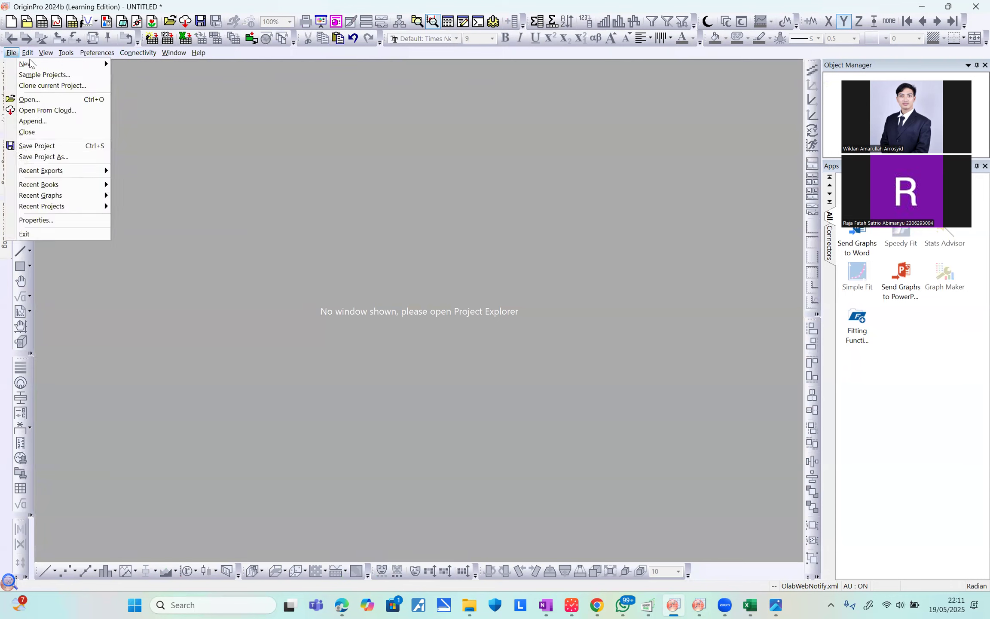
mouse_move(30, 64)
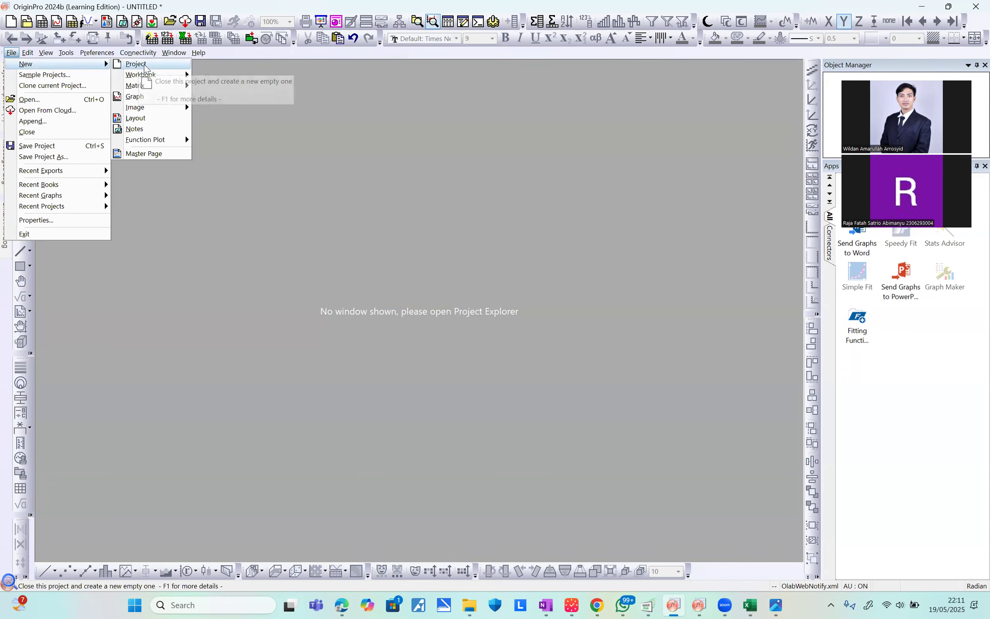
click(150, 64)
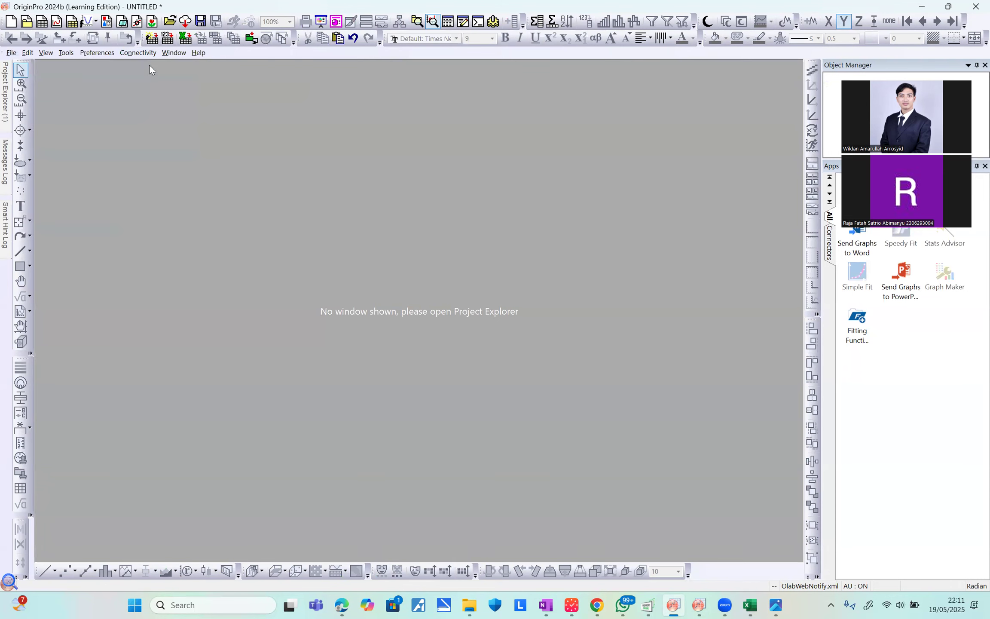
click(11, 52)
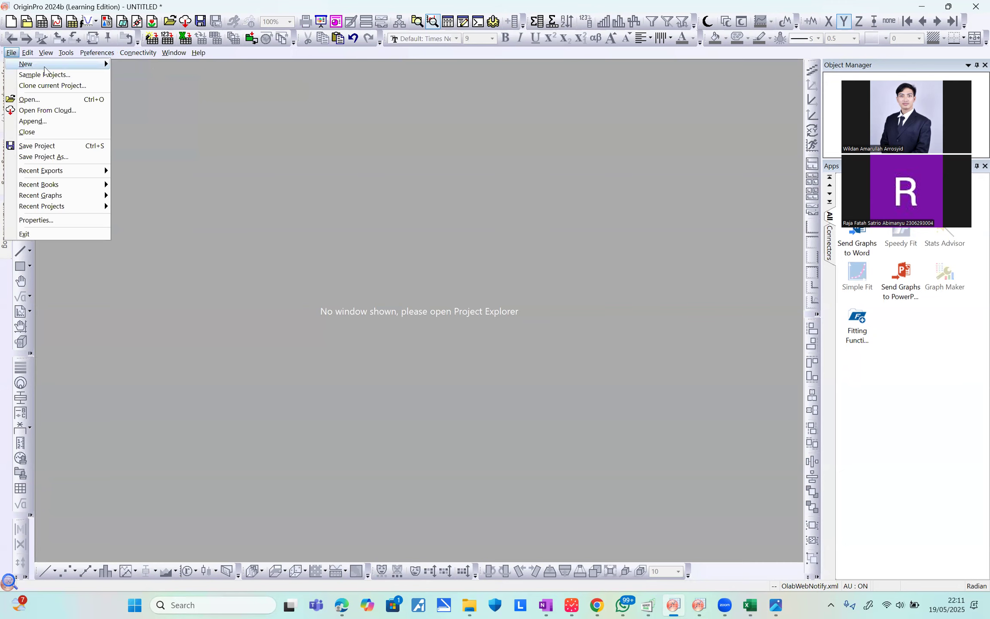
Close OriginPro, relaunch it, and maximize the empty Book1 worksheet
click(974, 12)
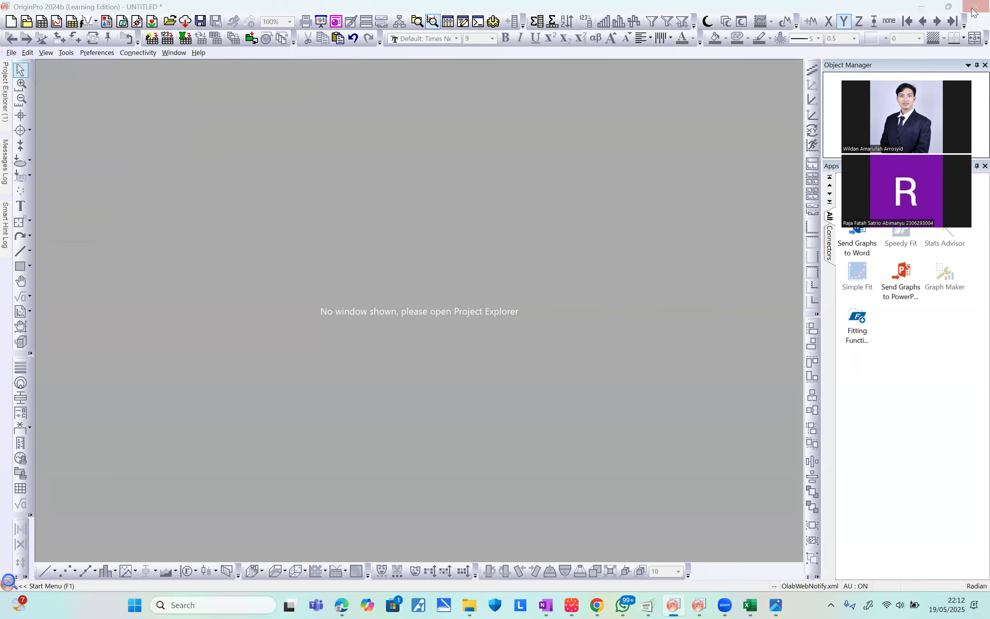
click(973, 12)
click(509, 330)
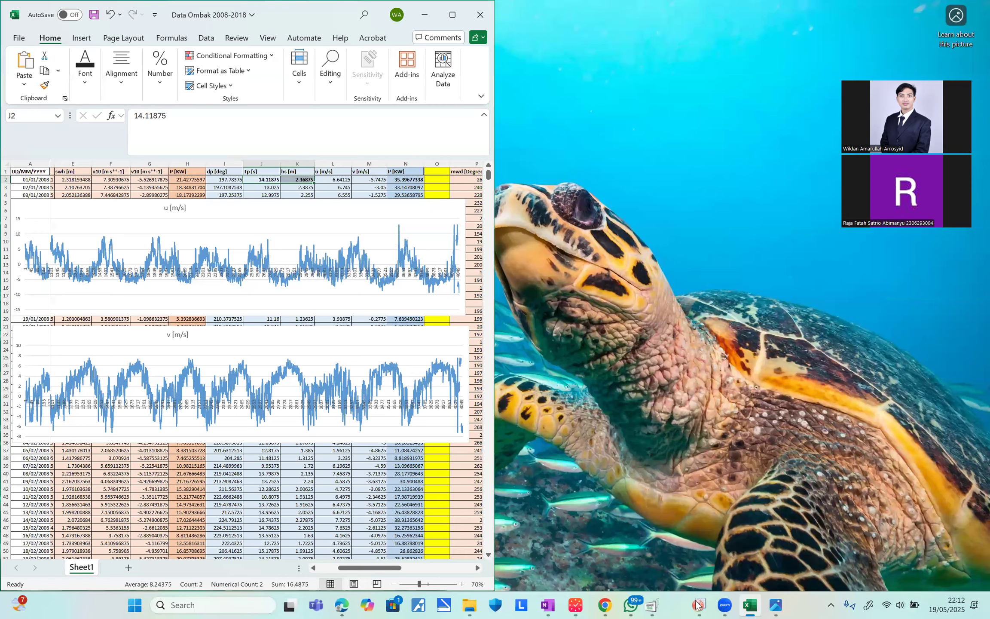
right_click(677, 600)
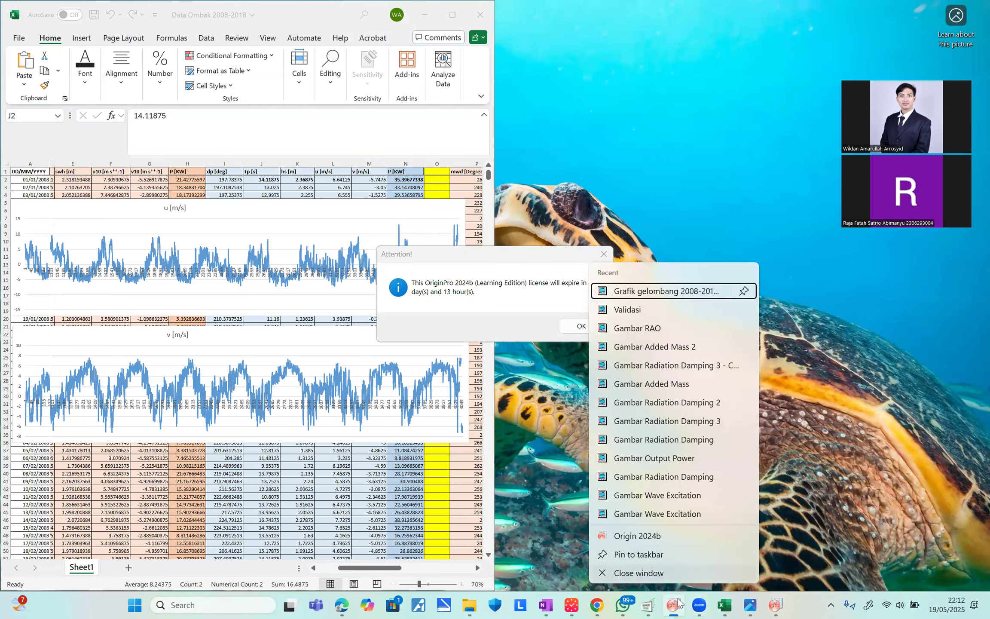
click(677, 599)
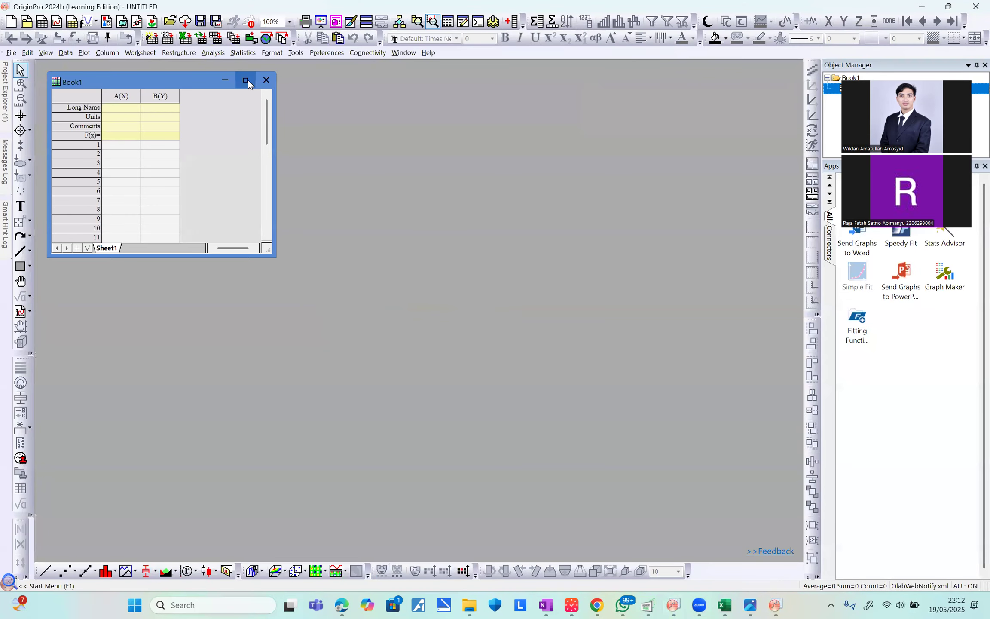
click(246, 81)
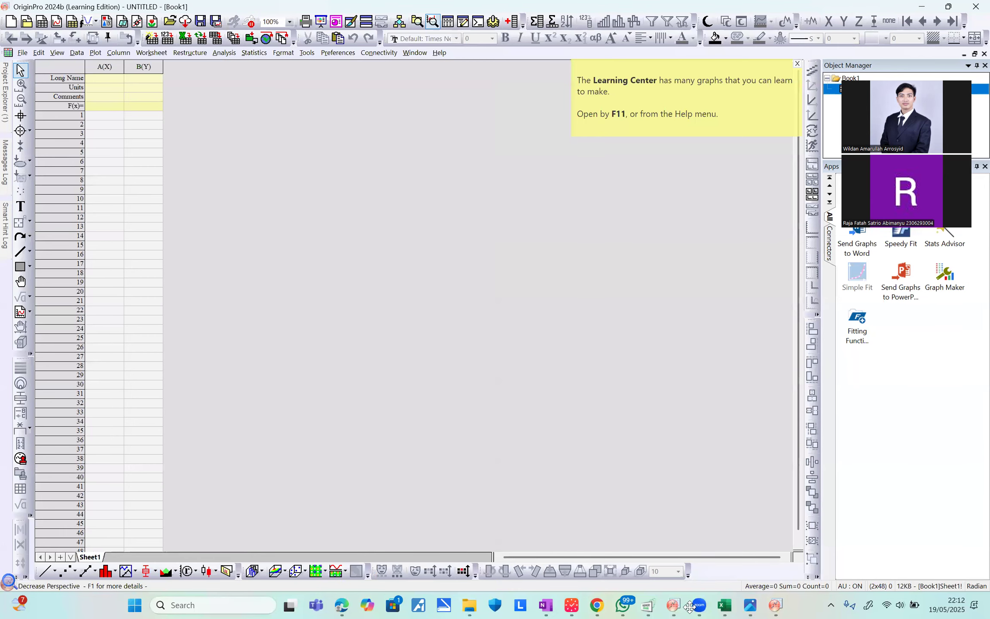
Copy all Tp and hs values from row 2 of Excel columns J and K into columns A and B of Book1 in OriginPro
click(725, 605)
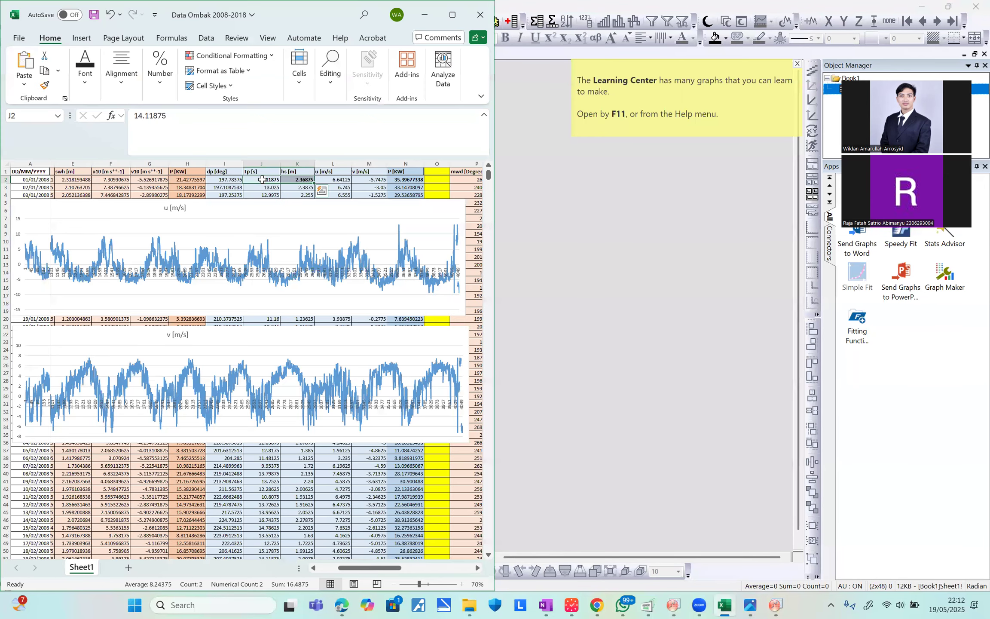
drag(301, 180, 273, 182)
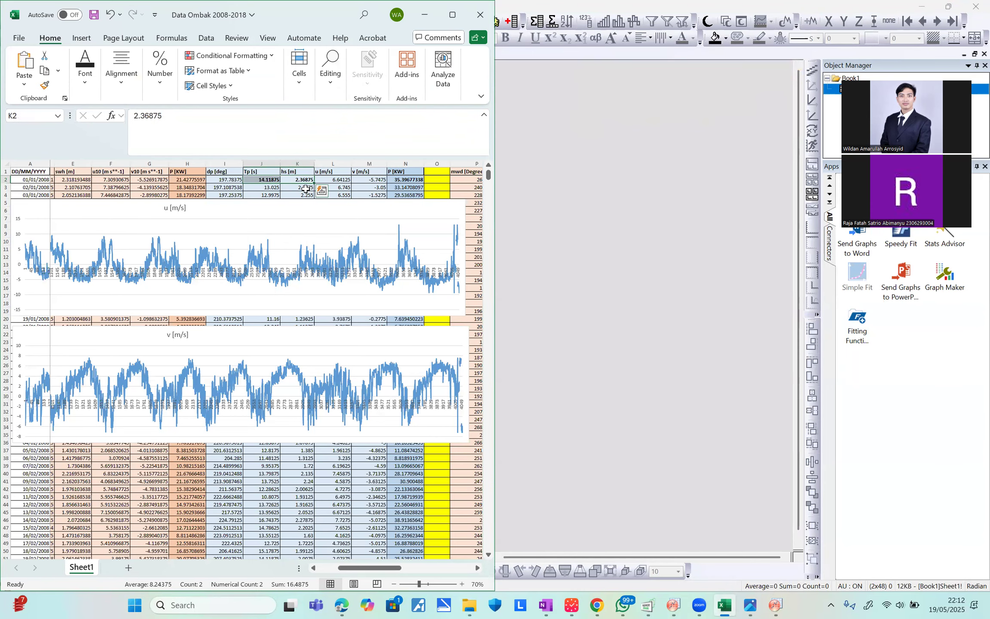
key(ctrl+shift+Down)
scroll(341, 222, down, 2)
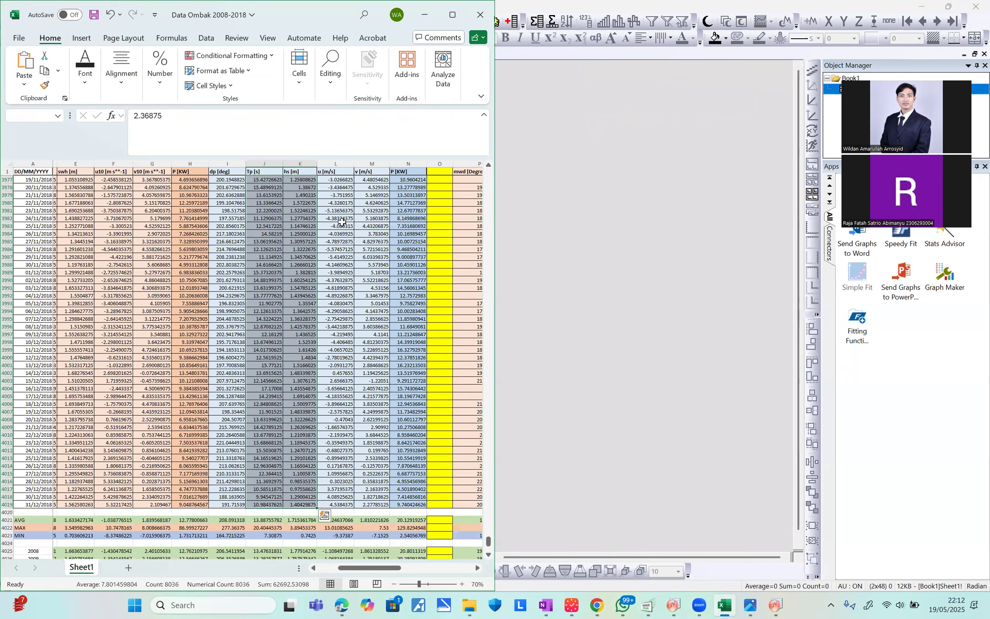
key(ctrl+c)
click(624, 224)
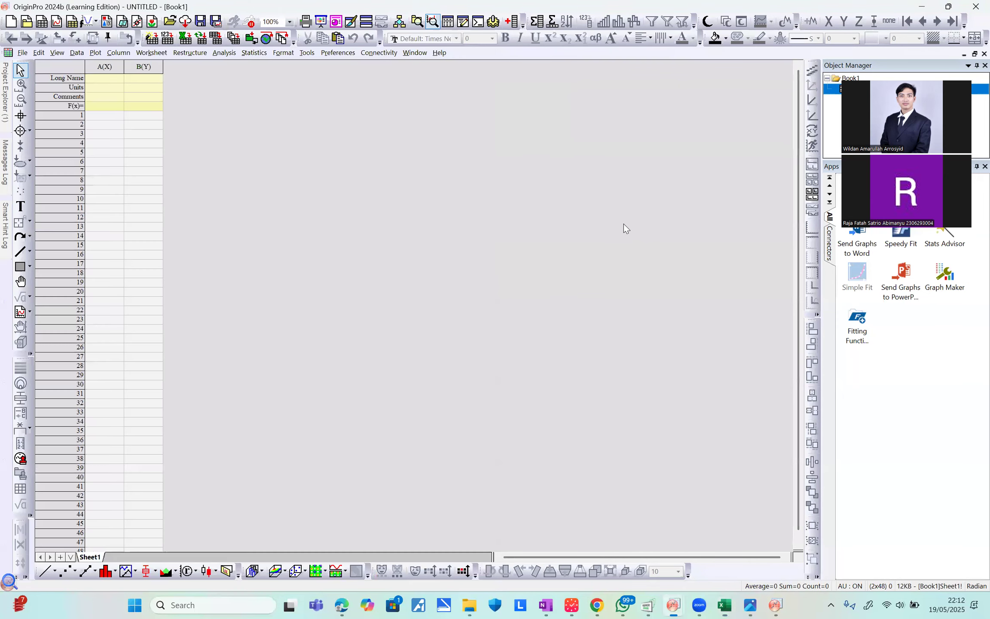
click(112, 116)
key(ctrl+v)
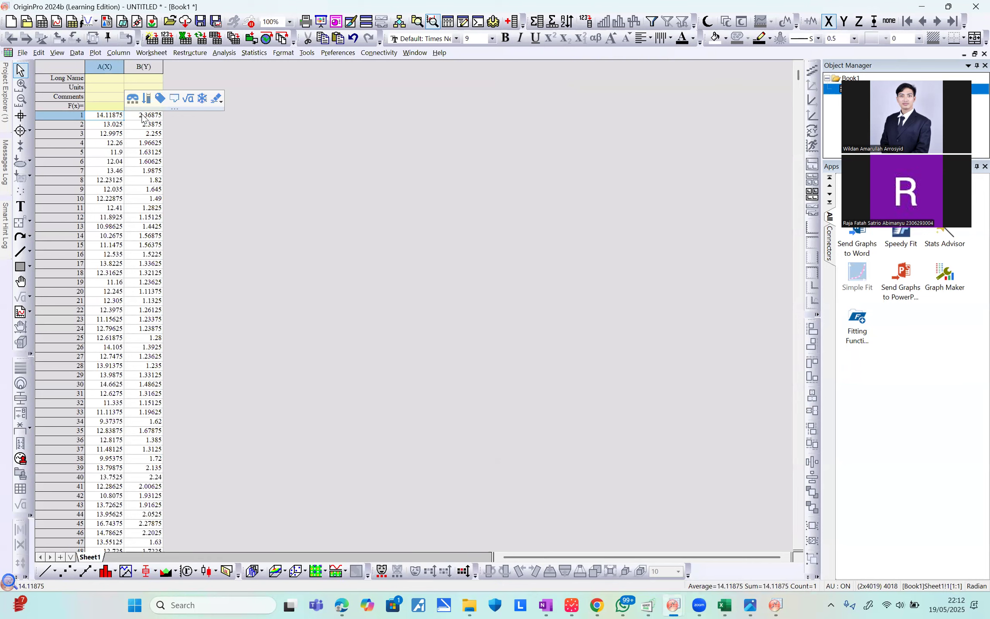
Copy the headers Tp [s] and hs [m] from Excel into the Long Name row of columns A and B in OriginPro
click(115, 79)
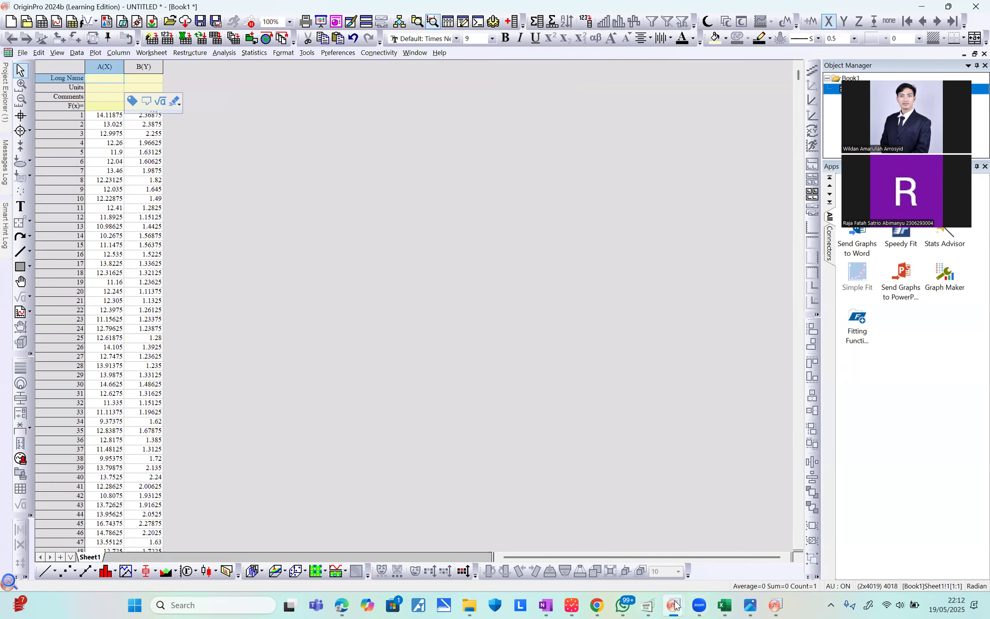
click(725, 605)
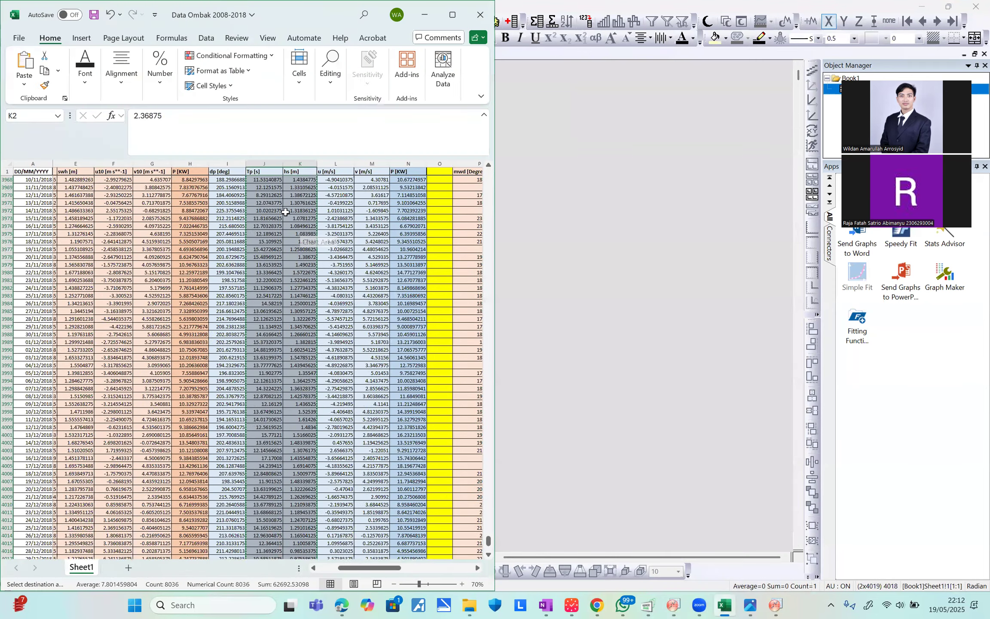
drag(258, 174, 299, 177)
key(ctrl+c)
click(526, 140)
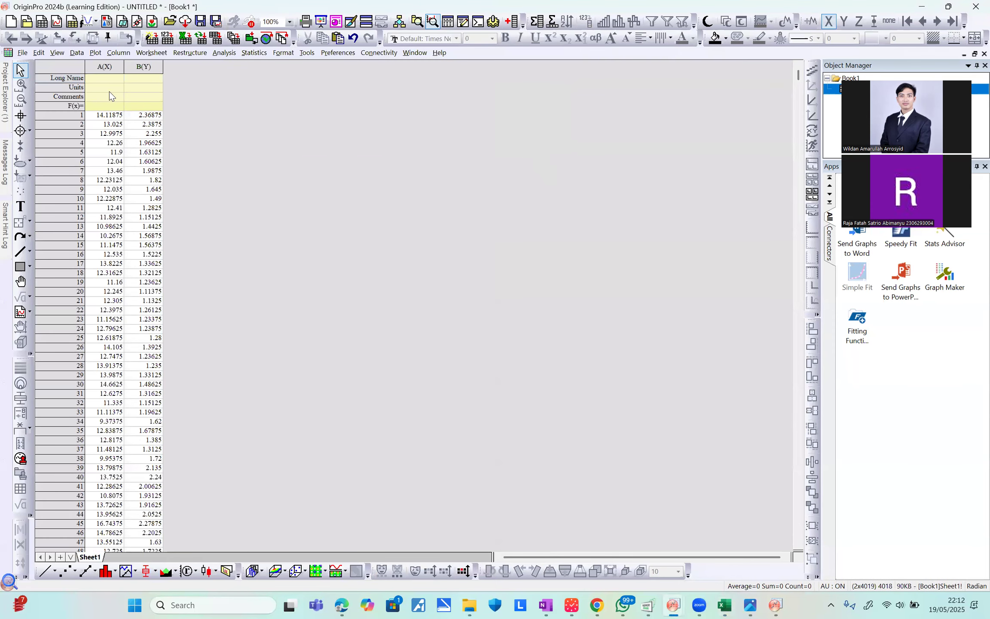
click(112, 79)
key(ctrl+v)
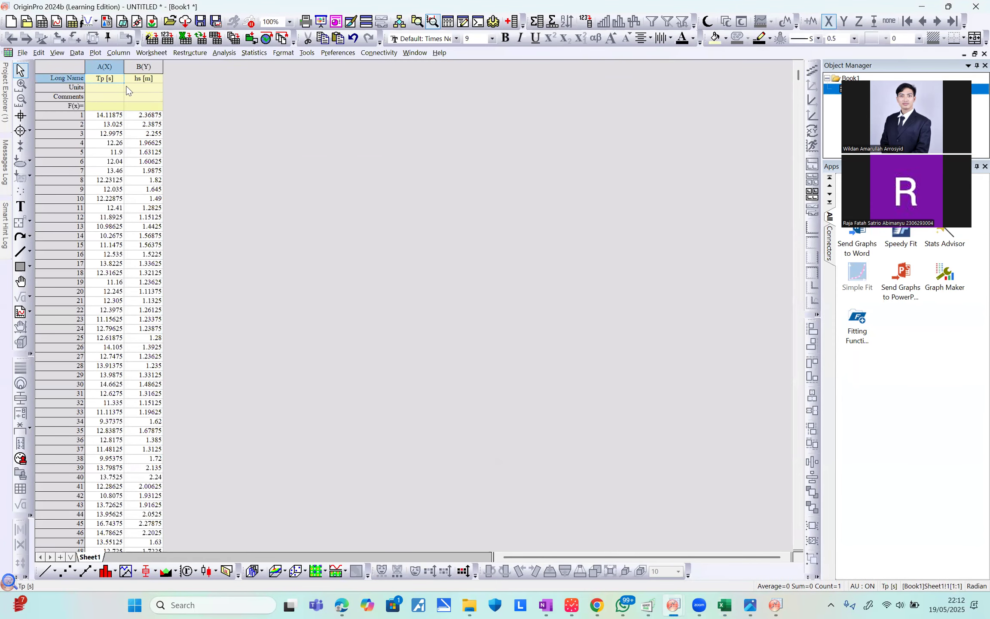
Add a new third column to the Book1 worksheet
click(232, 206)
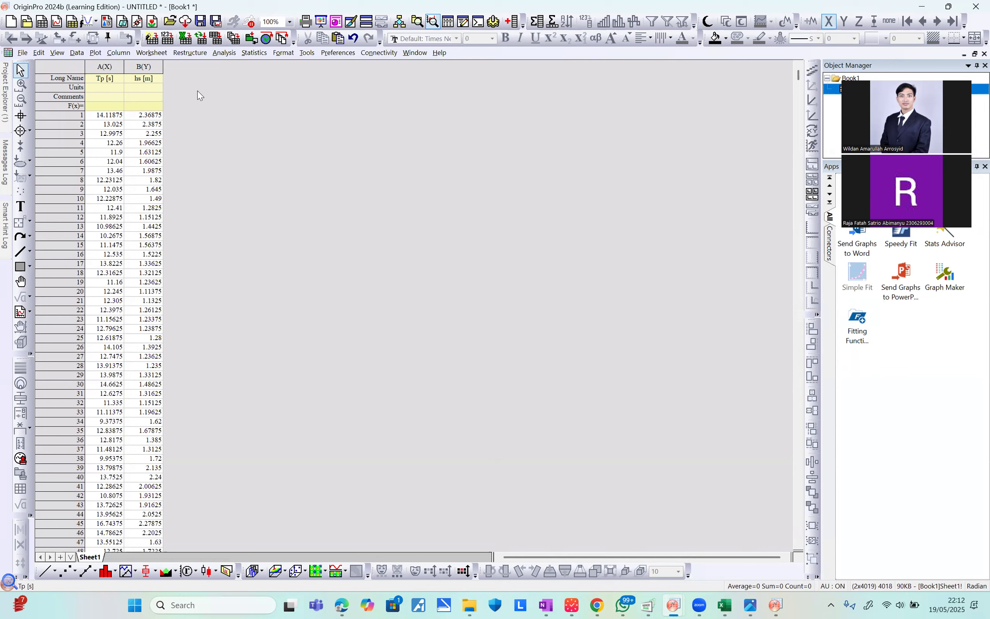
right_click(236, 130)
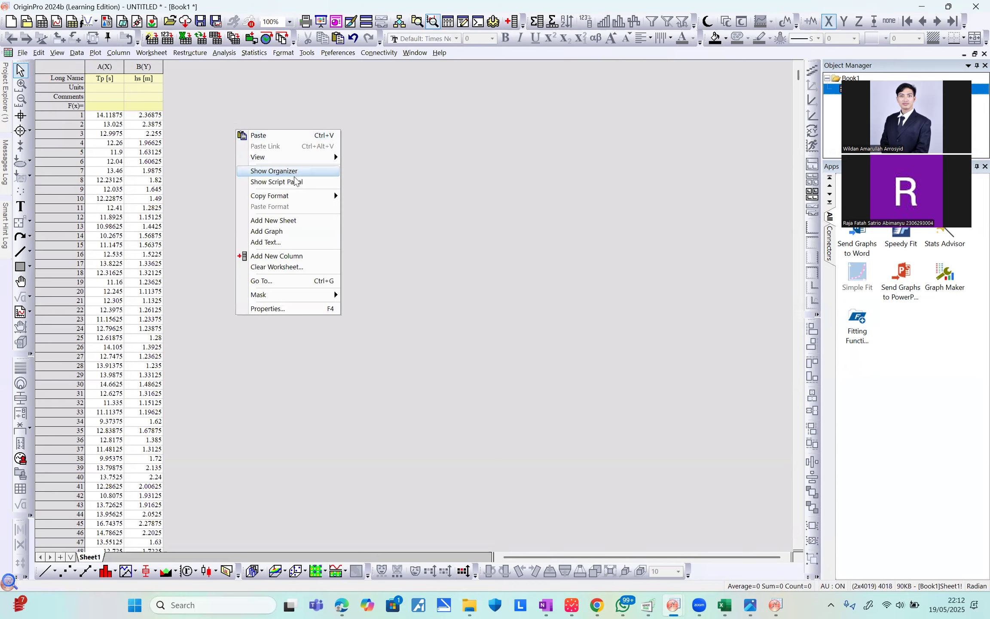
click(304, 257)
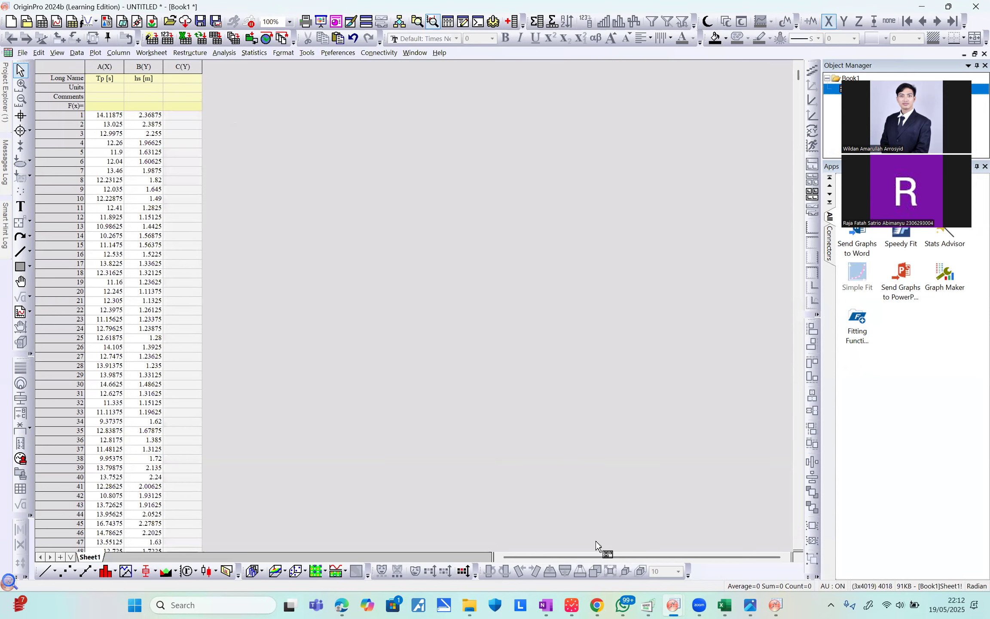
click(185, 66)
click(550, 413)
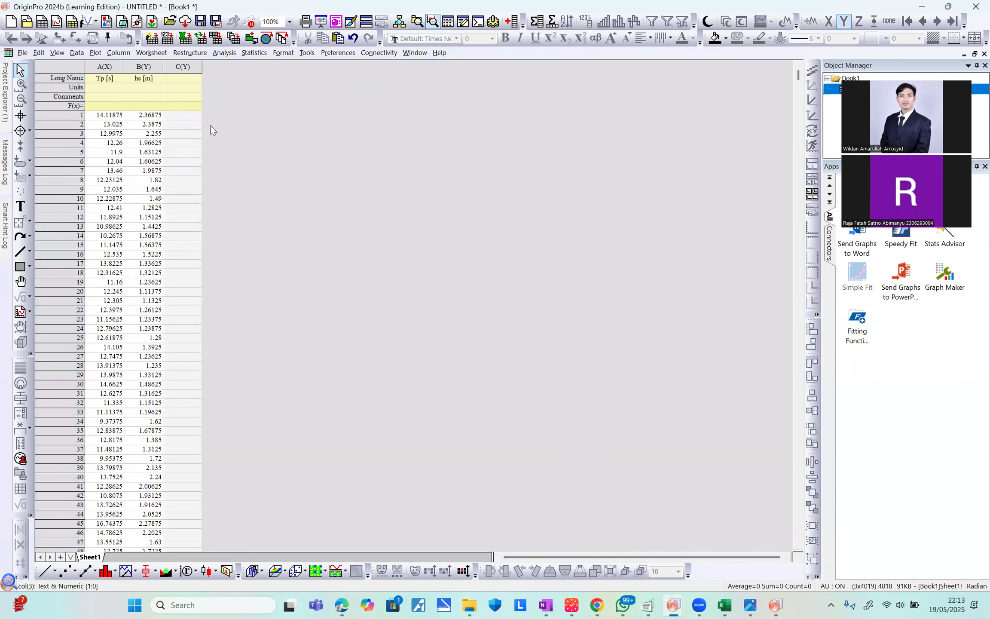
Copy all P [KW] values from row 2 of Excel column N into column C of Book1 in OriginPro
mouse_move(673, 603)
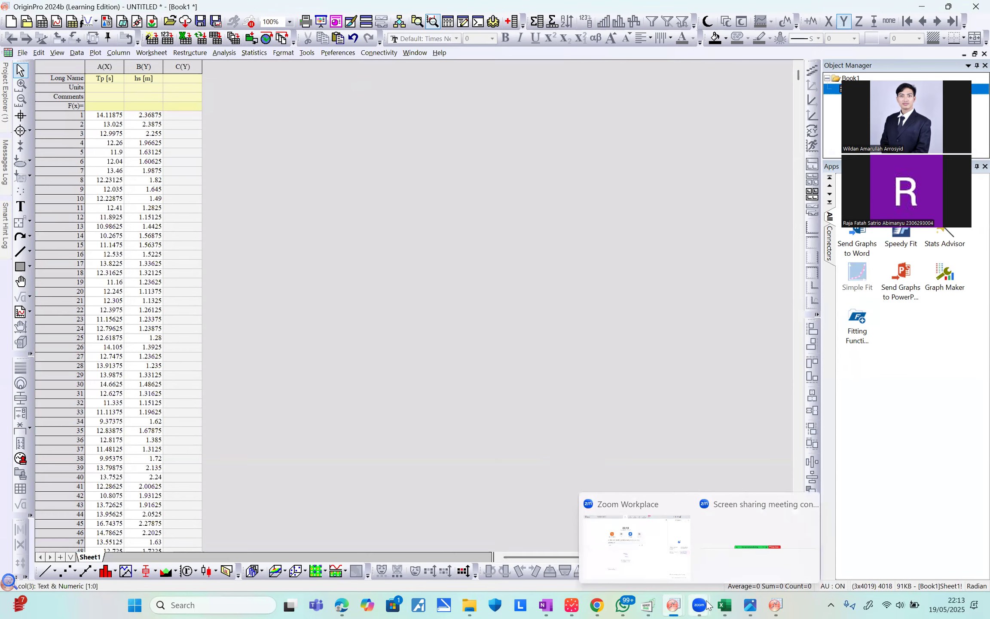
click(724, 604)
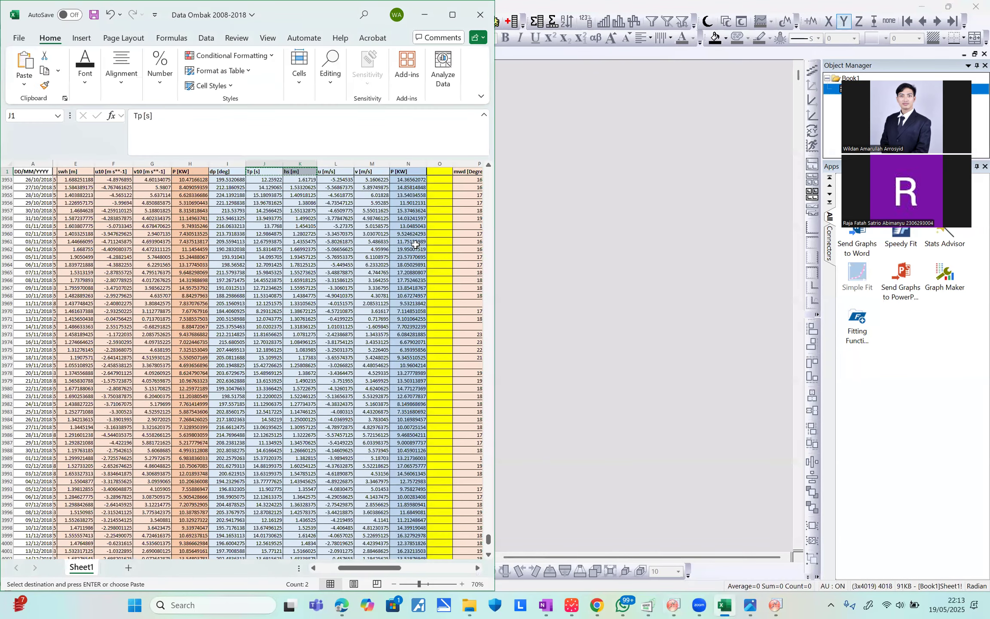
click(415, 242)
key(ctrl+Up)
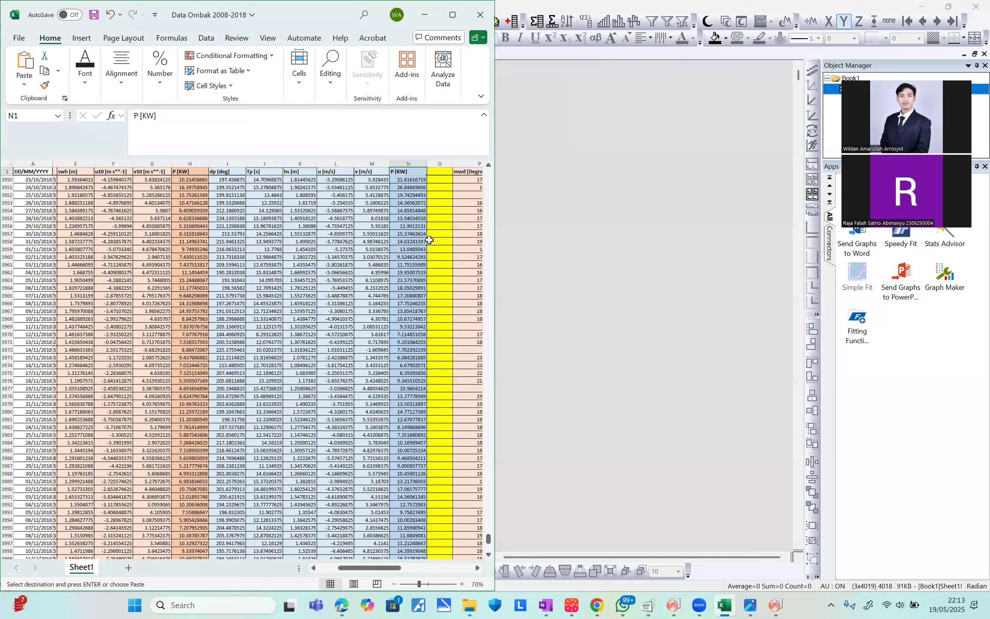
key(Down)
key(ctrl+shift+Down)
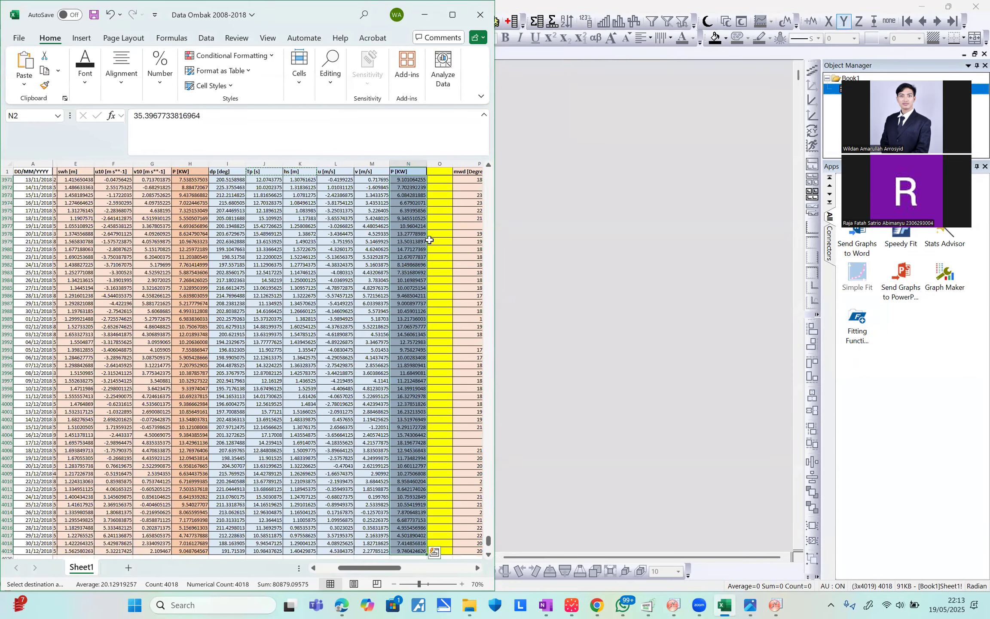
click(543, 198)
click(177, 118)
key(ctrl+v)
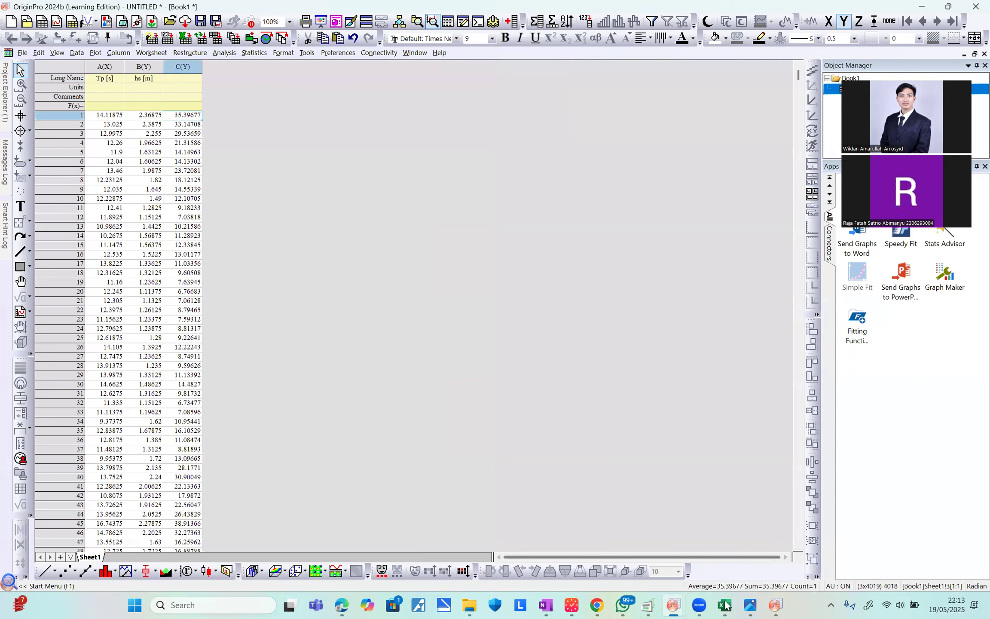
Copy the header P [KW] from Excel into the Long Name row of column C in OriginPro
key(alt+Tab)
click(701, 186)
click(171, 80)
key(ctrl+v)
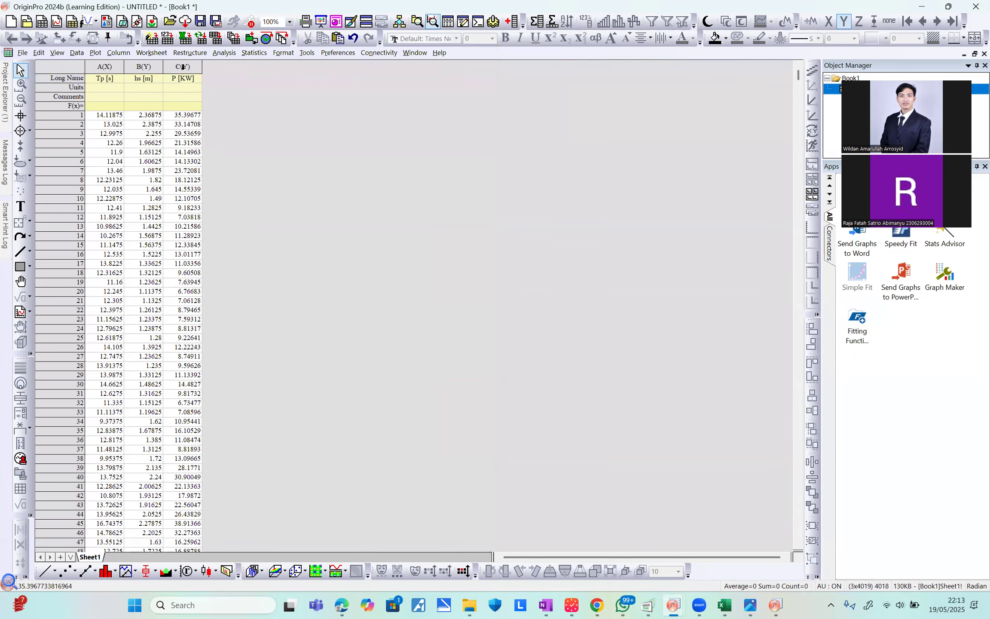
Set column C (P [KW]) of the worksheet as a Z column
right_click(182, 66)
mouse_move(292, 184)
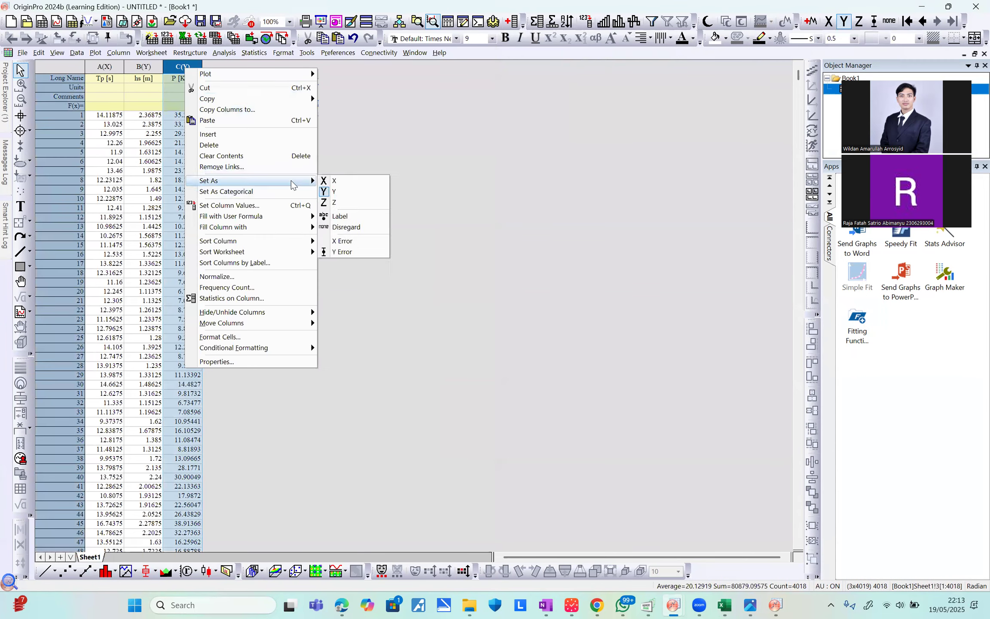
click(341, 202)
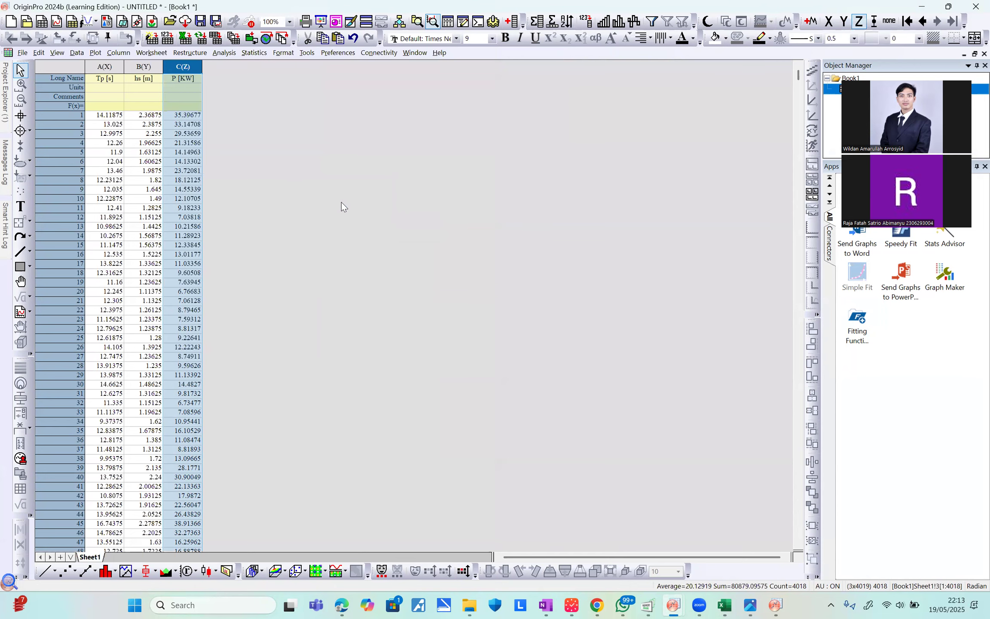
click(310, 181)
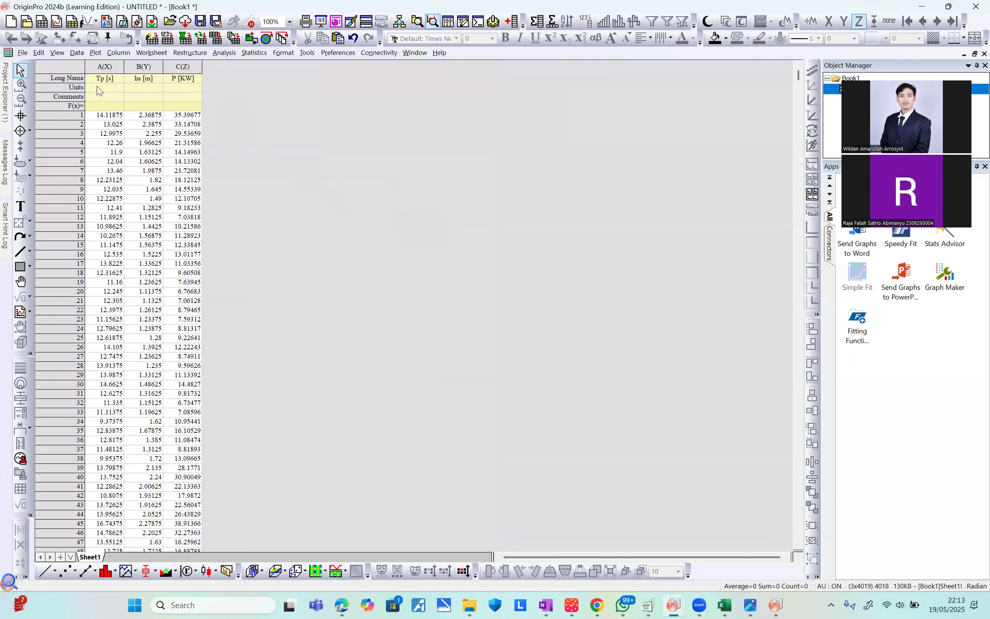
Plot the entire worksheet as a Heatmap with Labels, with Percent Frequency as the quantity to compute
click(66, 67)
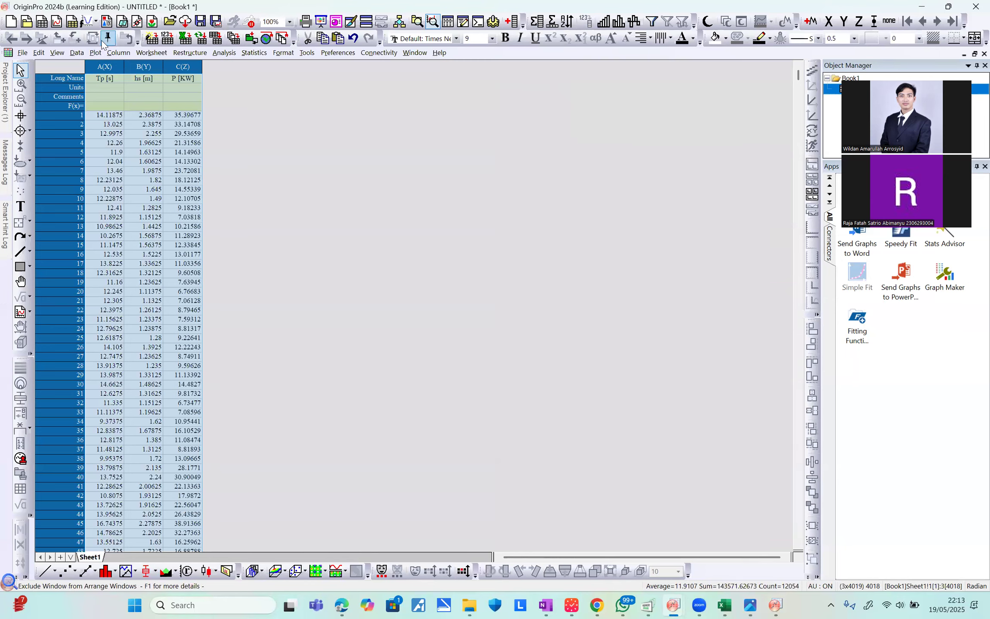
click(95, 52)
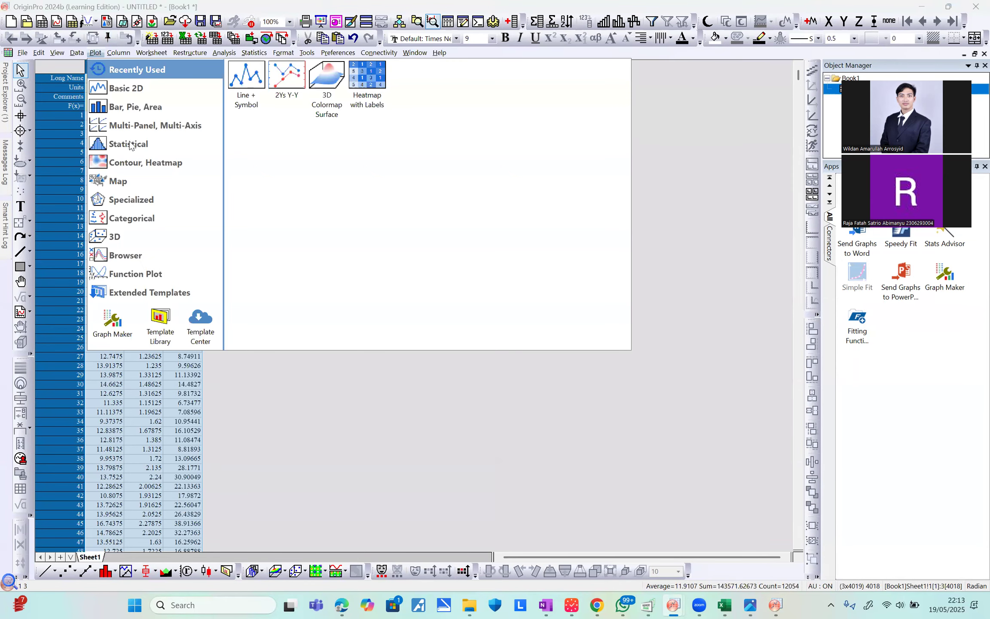
mouse_move(134, 147)
mouse_move(137, 167)
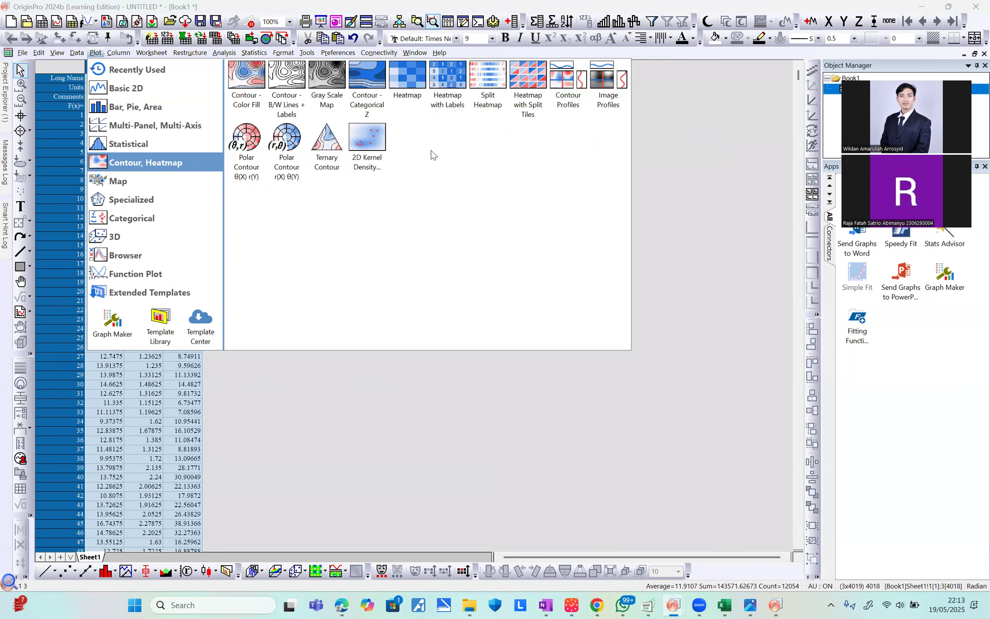
click(449, 83)
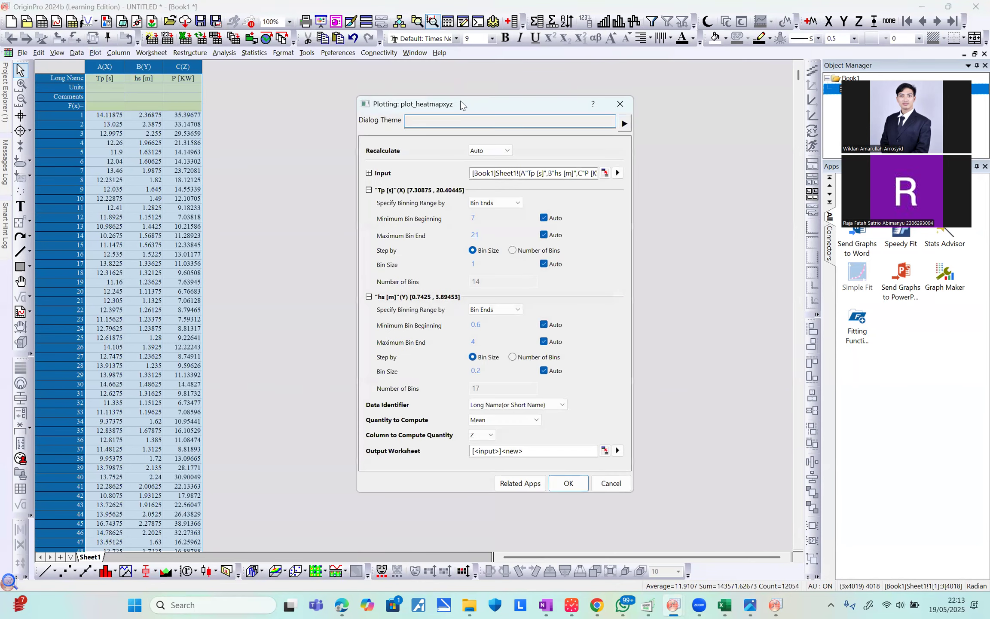
click(490, 434)
click(514, 436)
click(532, 421)
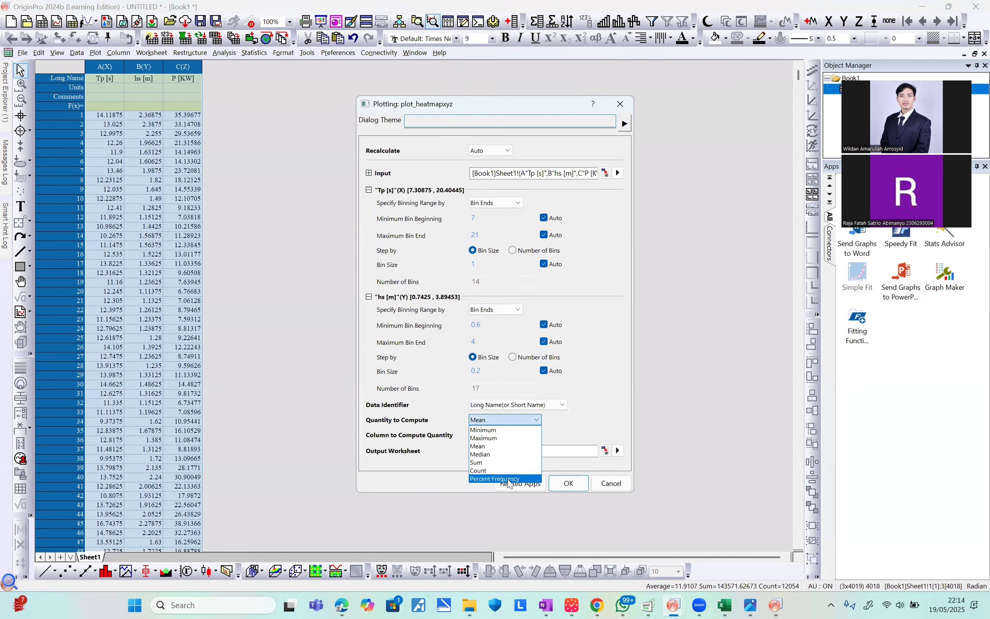
click(508, 479)
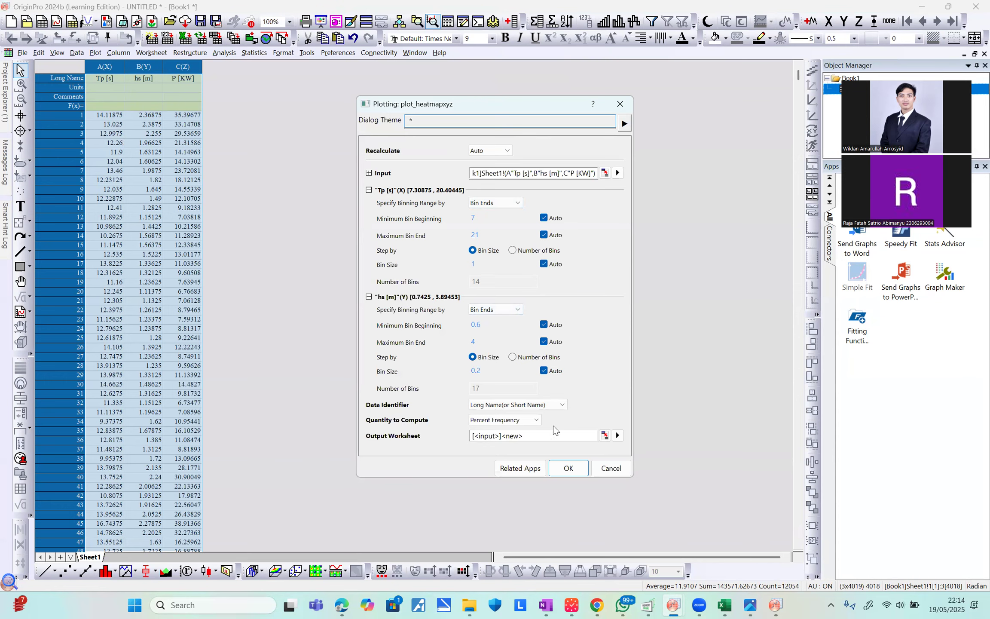
click(568, 468)
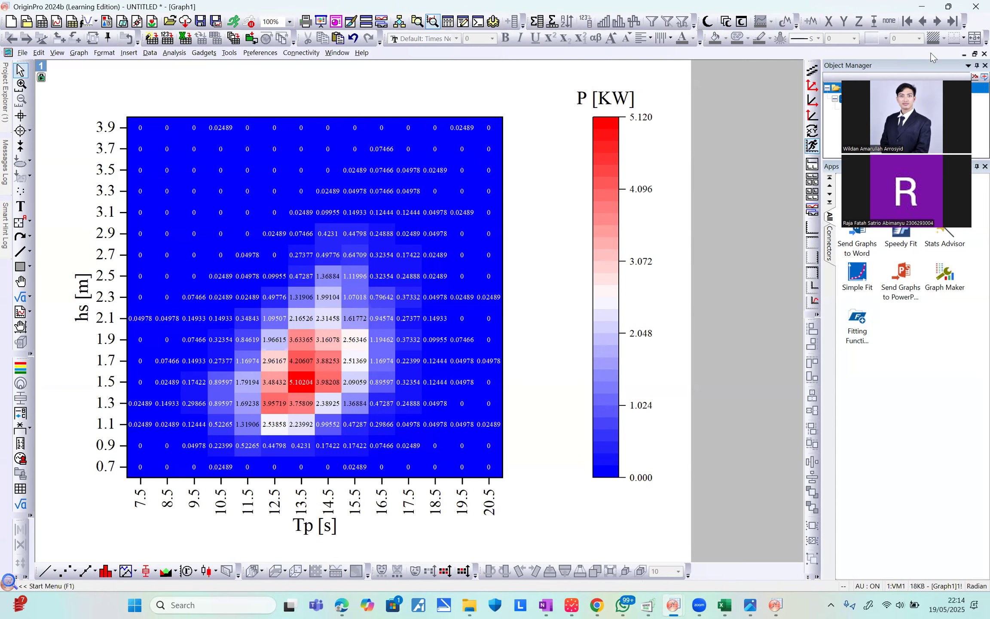
Delete Graph1 and the Heatmap output sheet from Book1
click(983, 54)
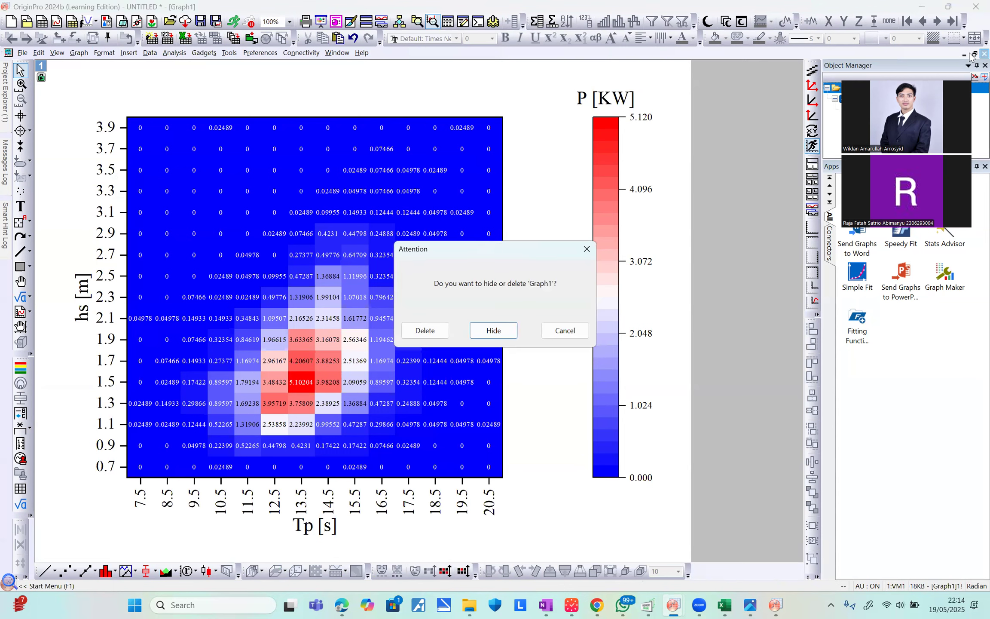
click(424, 330)
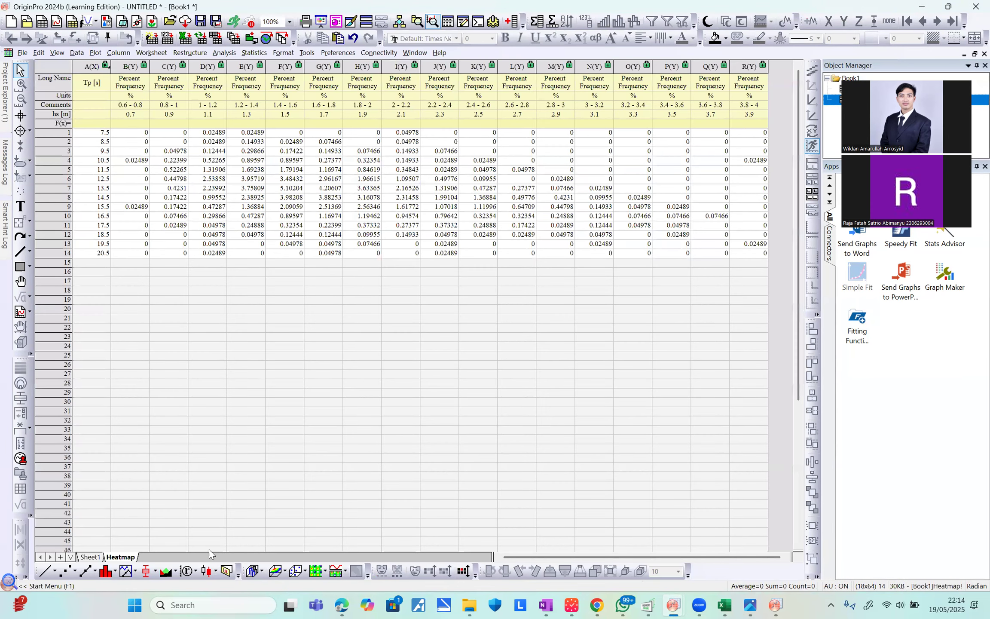
right_click(130, 557)
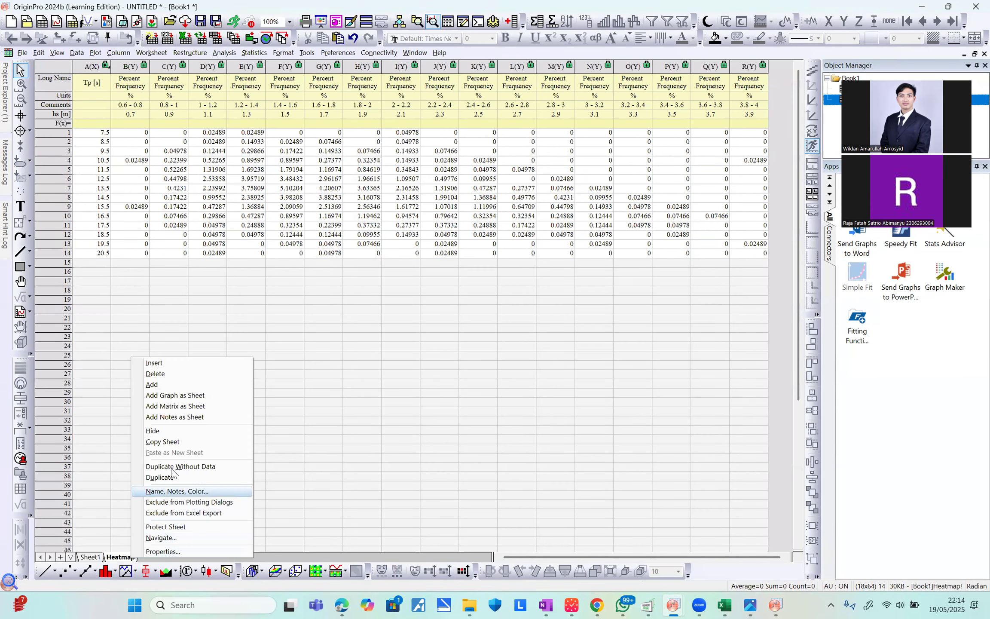
click(188, 374)
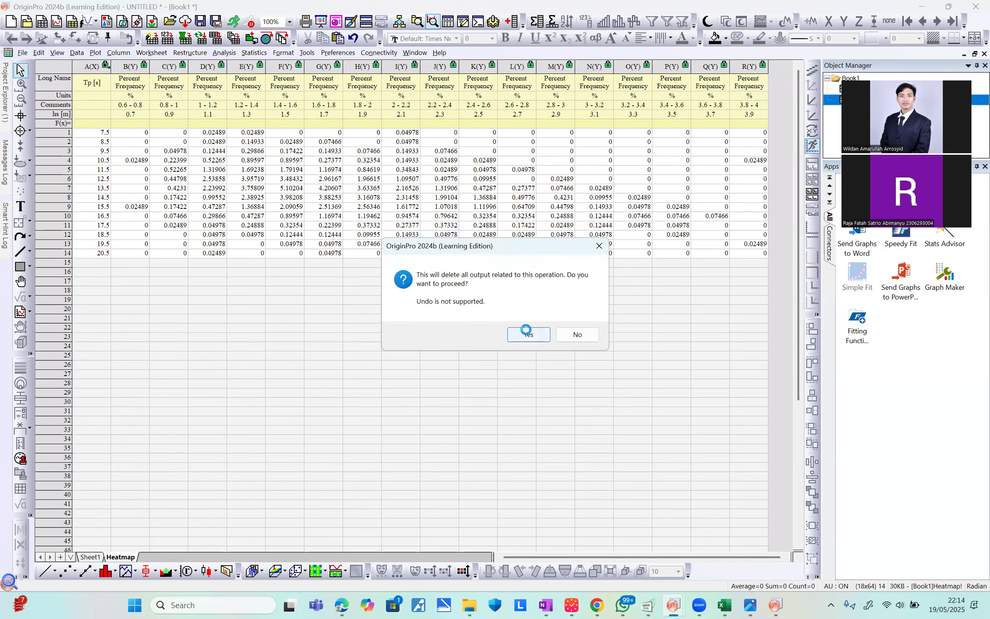
click(528, 332)
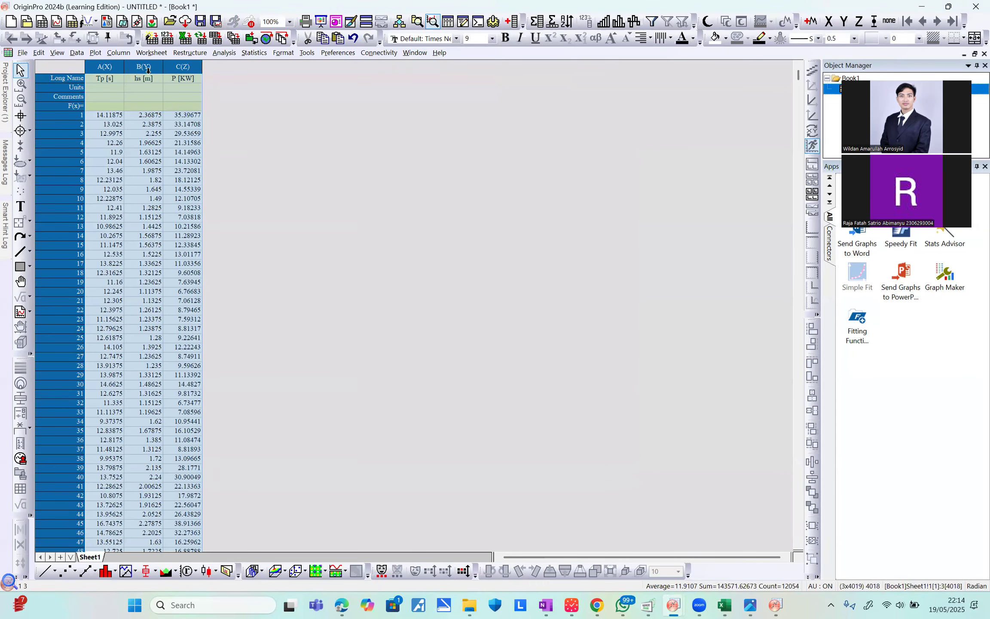
Recreate the Heatmap with Labels from columns A to C, using Percent Frequency and the Long Name data identifier
click(127, 65)
click(80, 64)
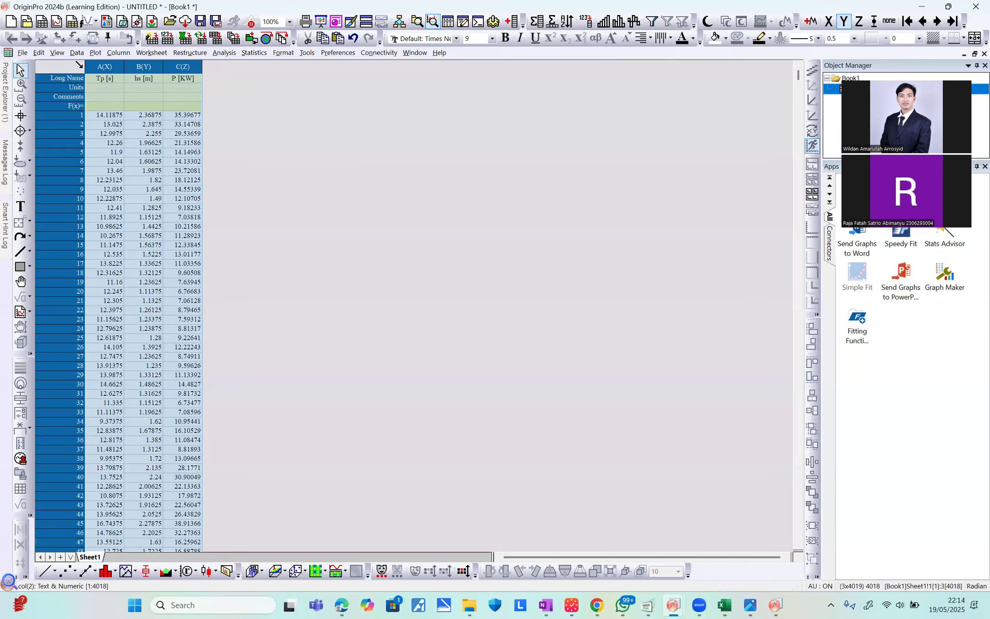
click(96, 53)
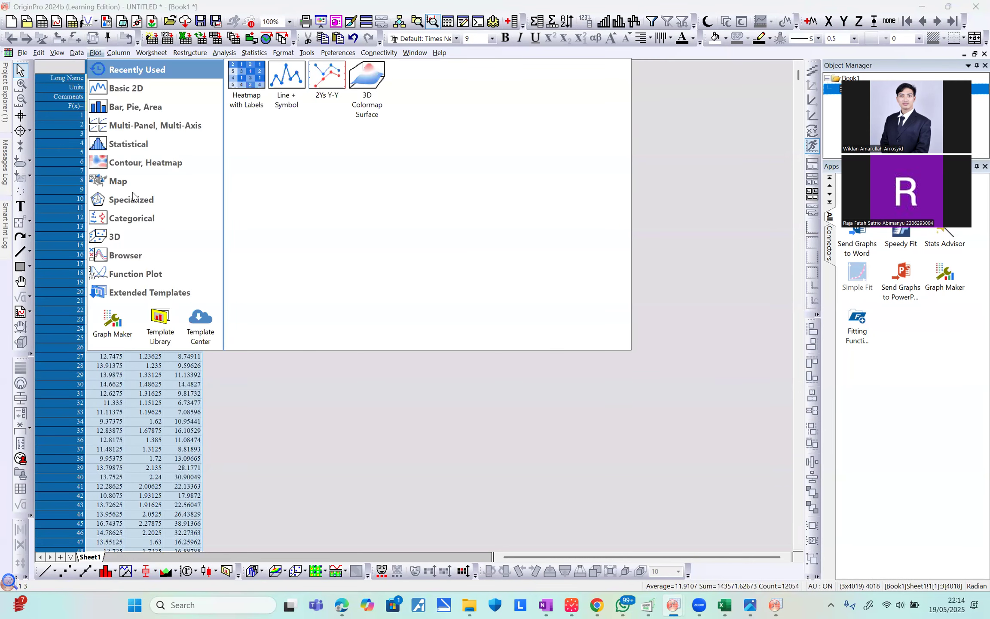
click(245, 74)
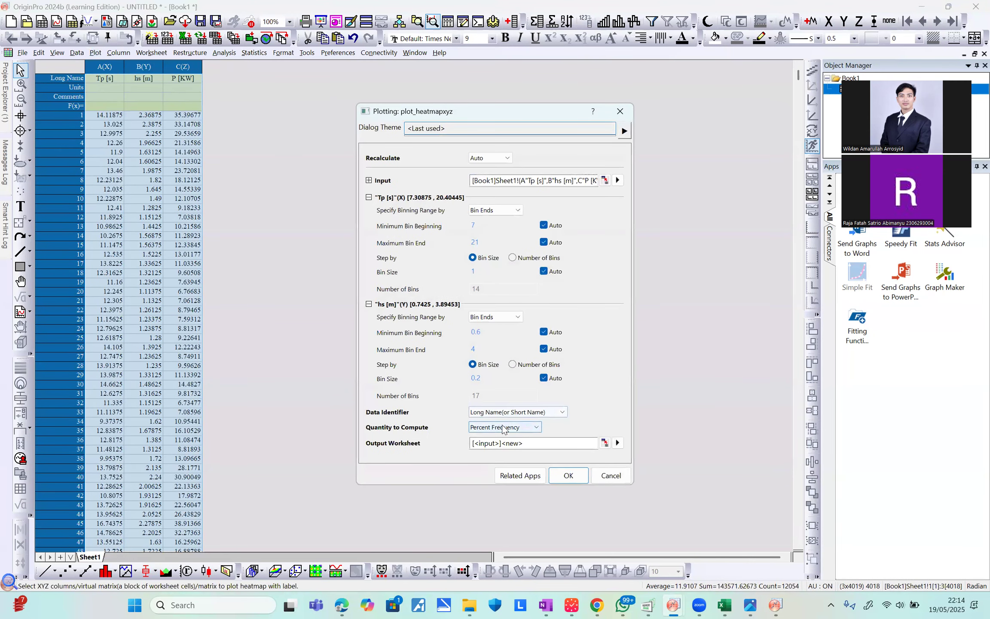
click(527, 427)
click(555, 420)
click(556, 419)
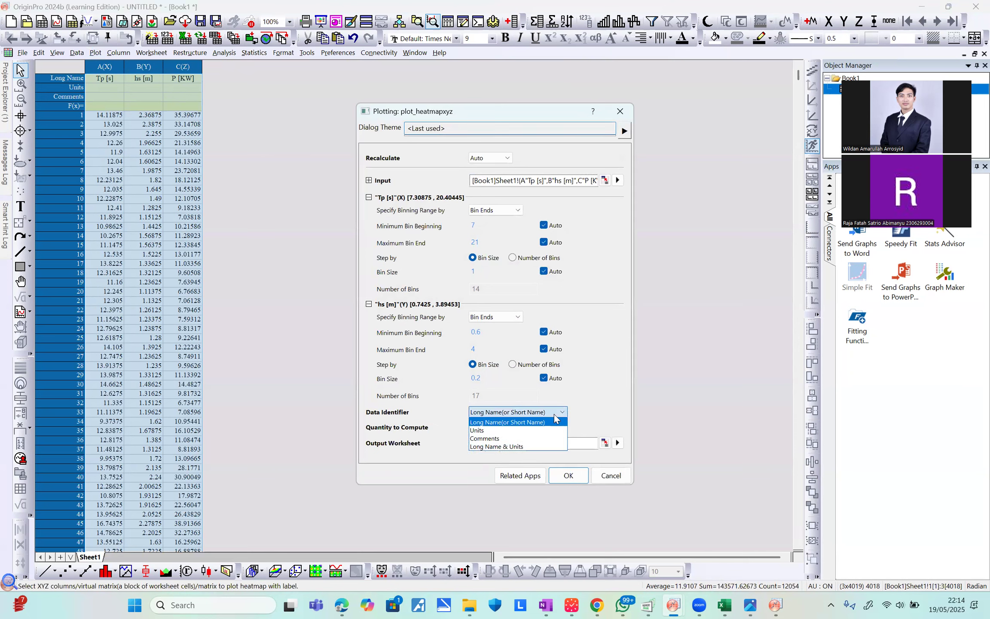
click(588, 422)
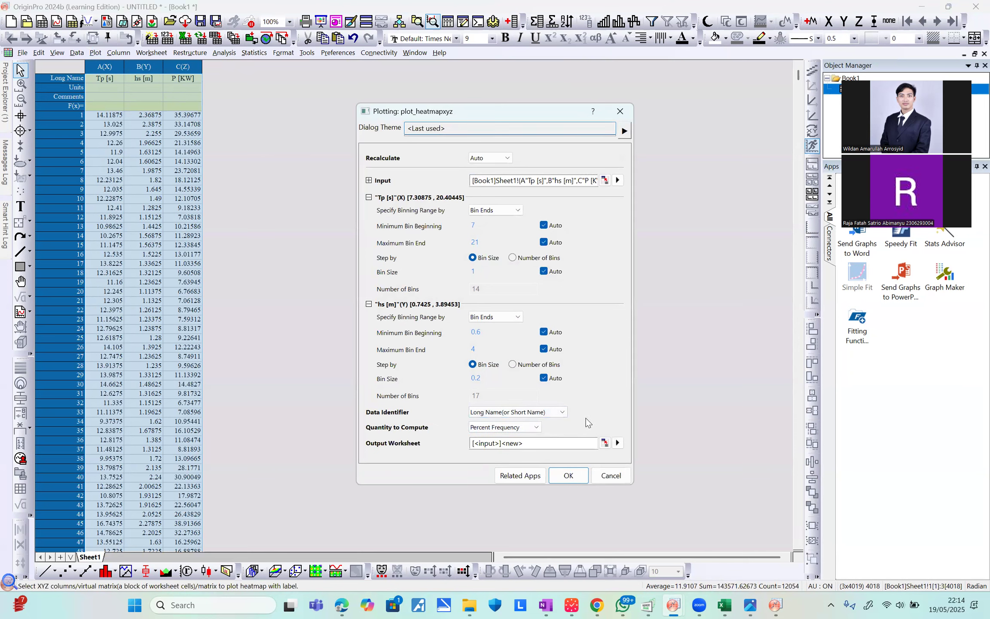
click(563, 476)
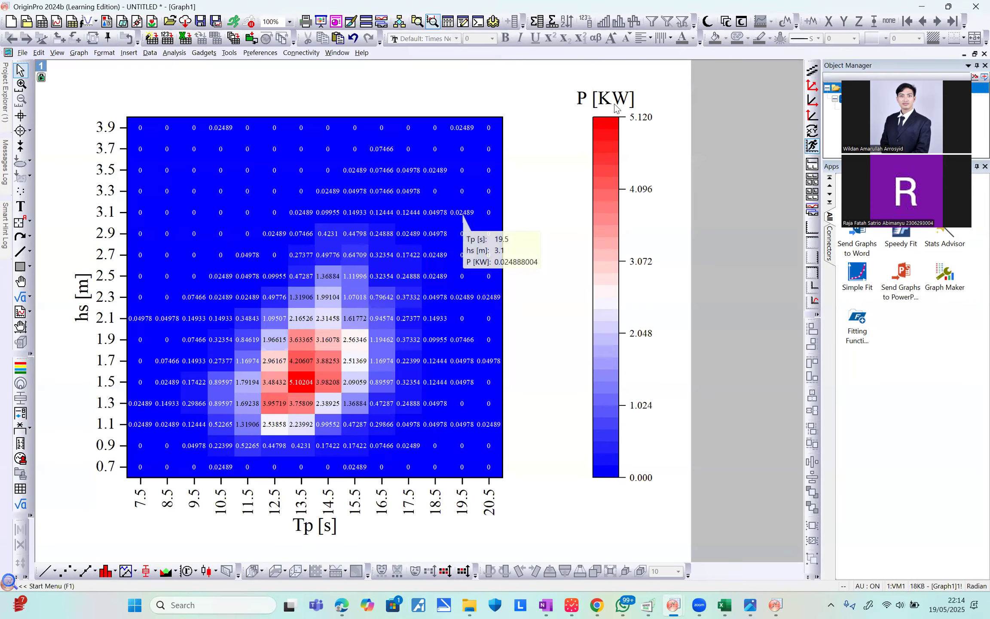
click(611, 100)
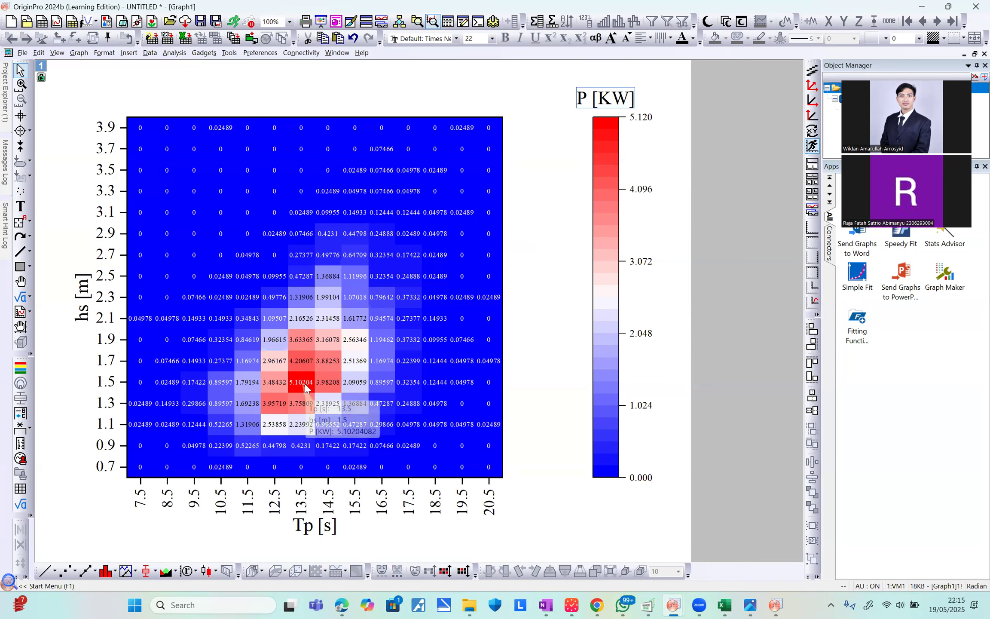
double_click(627, 100)
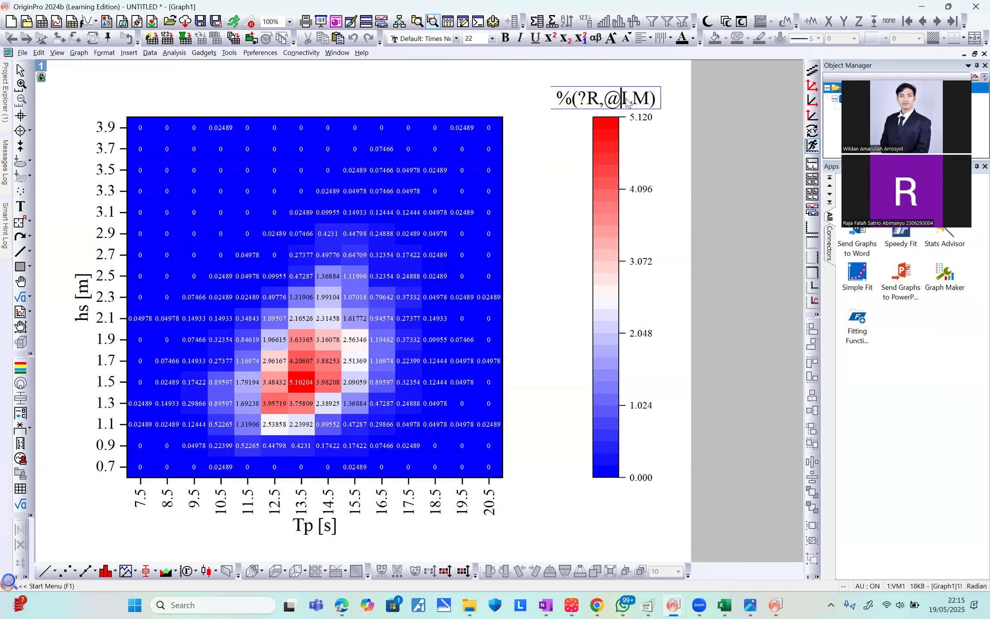
click(677, 164)
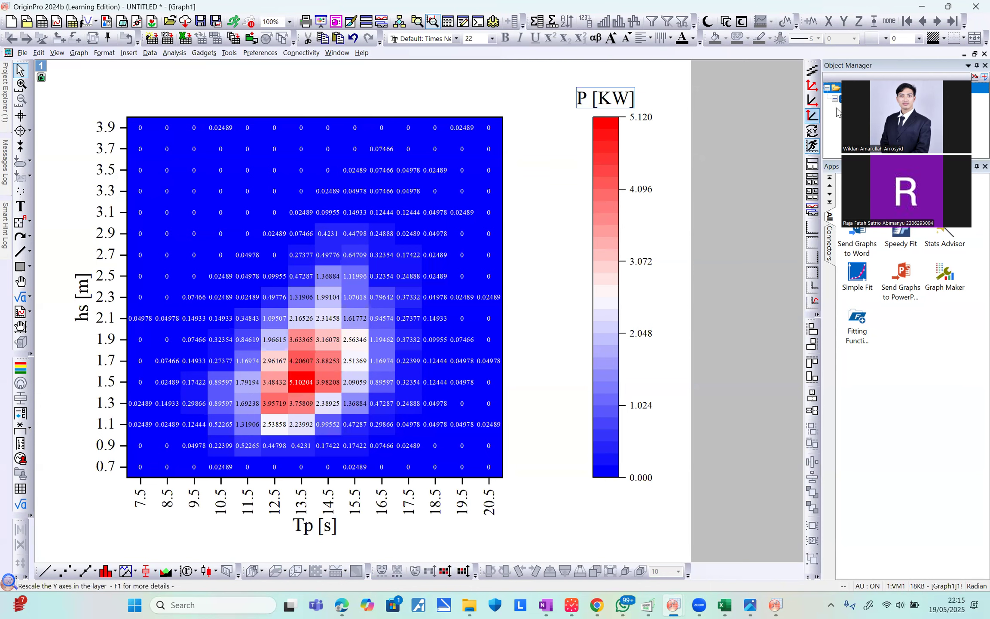
Arrange the new untitled project and the Grafik gelombang 2008-2018 (heatmap) - Copy project side by side, with the new one on the left
click(974, 53)
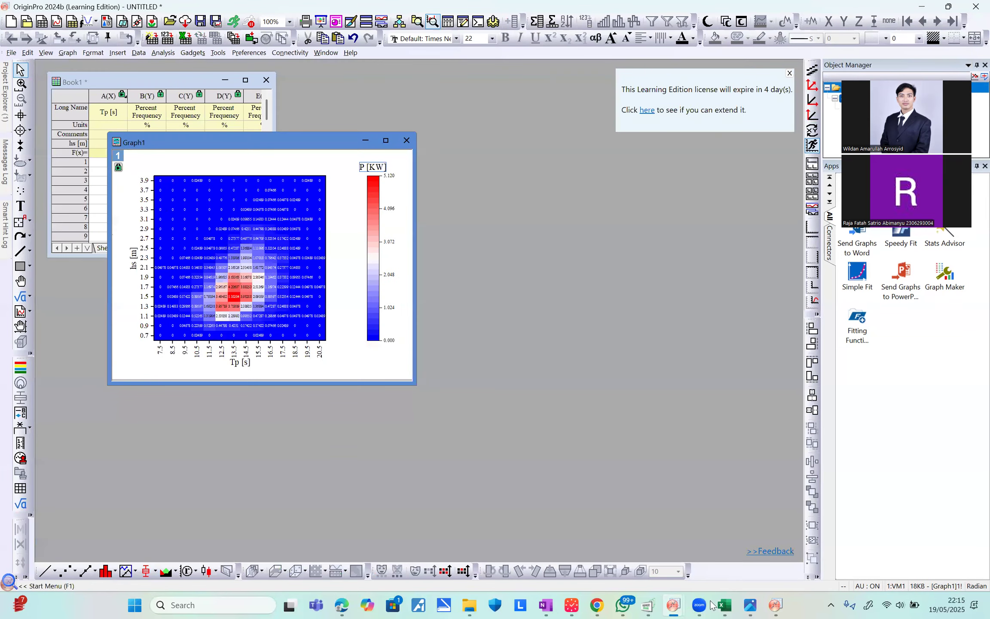
click(771, 603)
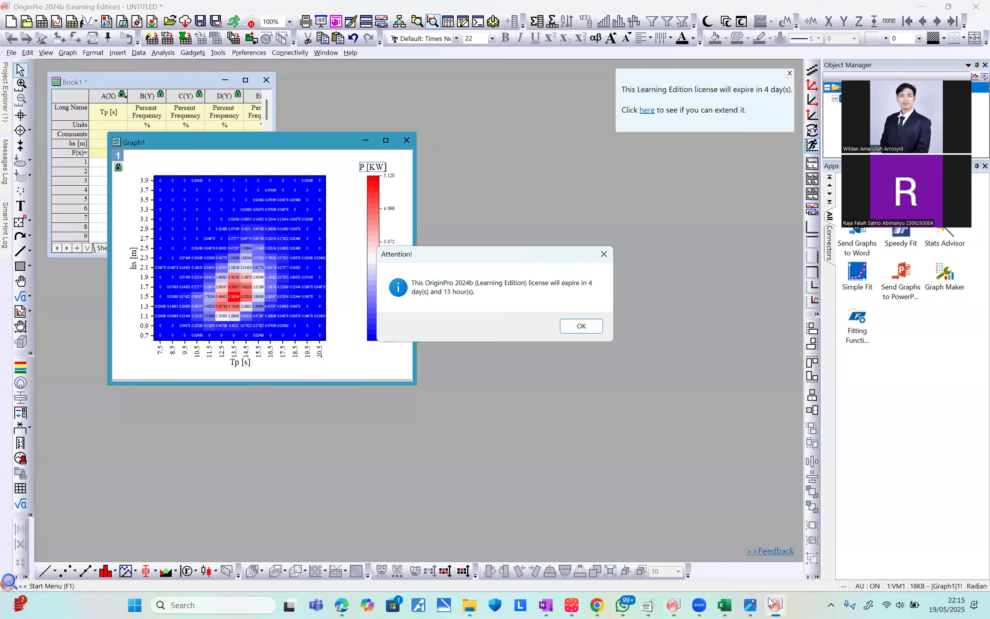
click(580, 326)
mouse_move(700, 604)
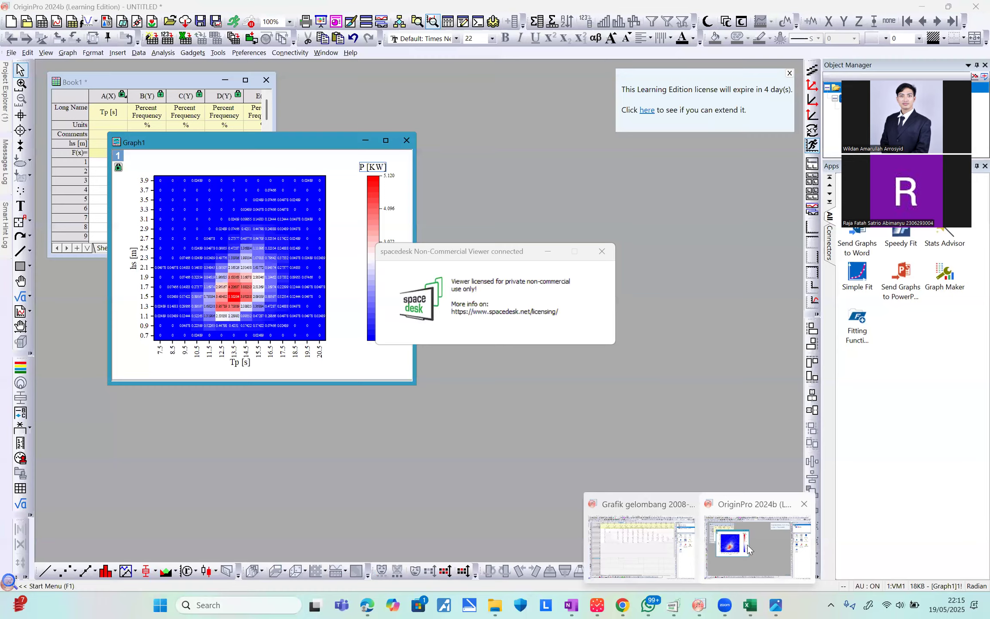
click(626, 540)
click(576, 310)
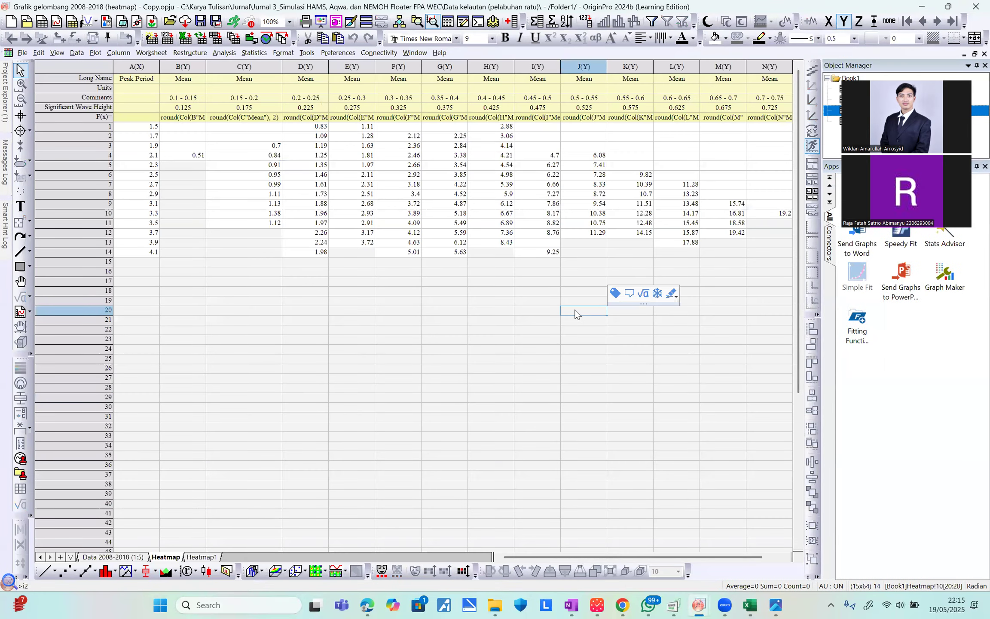
key(super+Right)
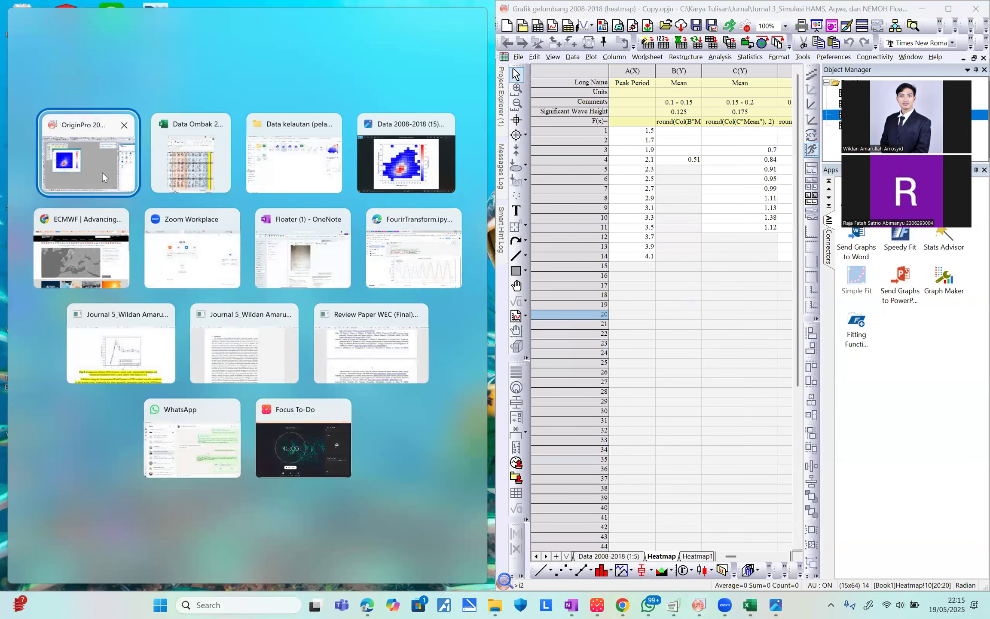
click(123, 178)
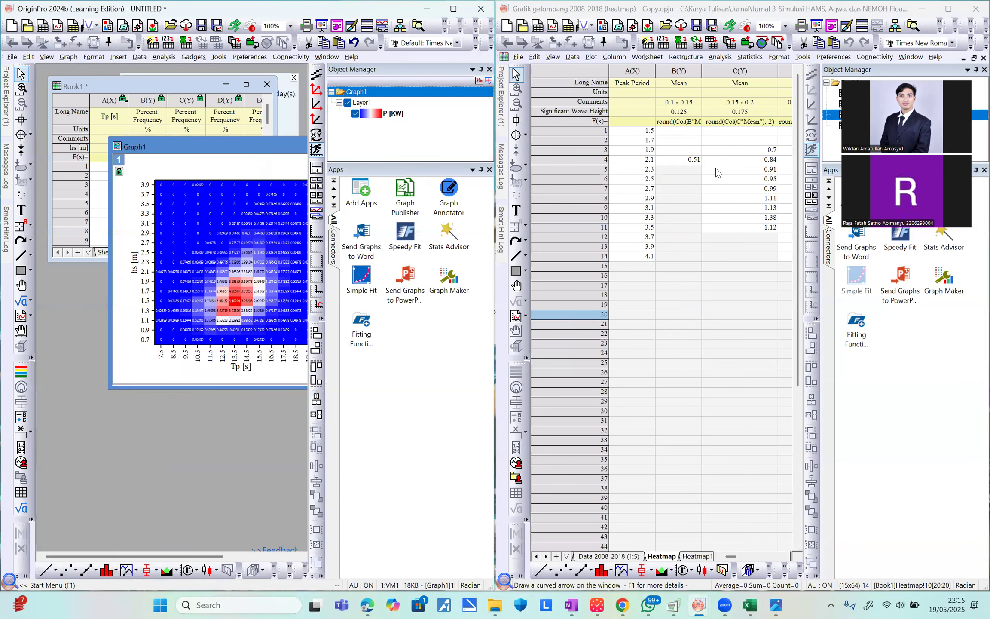
Open Graph2, the probability heatmap, in the Grafik gelombang 2008-2018 project and maximize it within its half of the screen
click(963, 58)
double_click(744, 173)
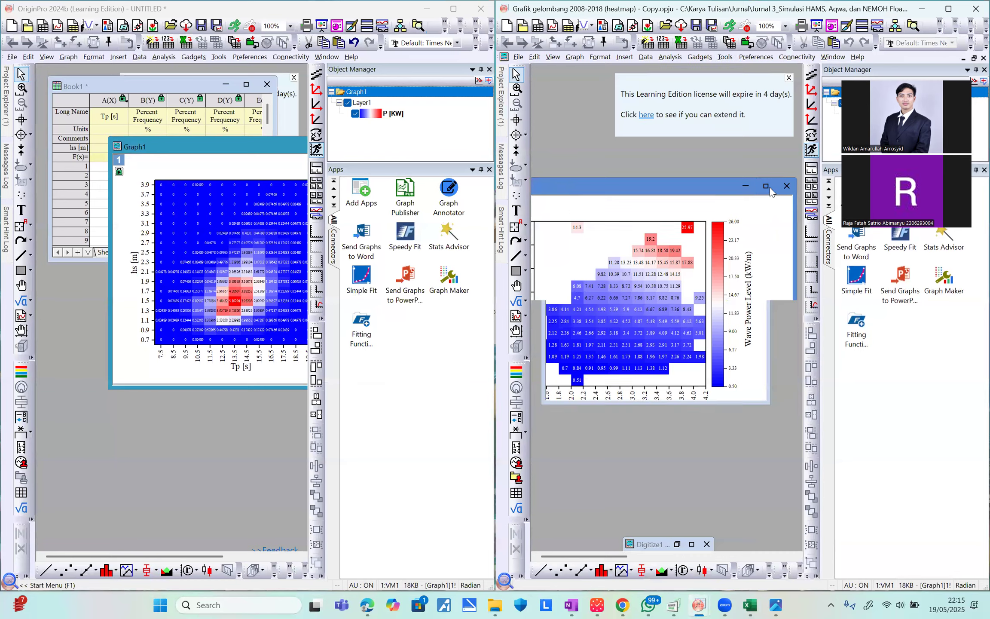
click(974, 58)
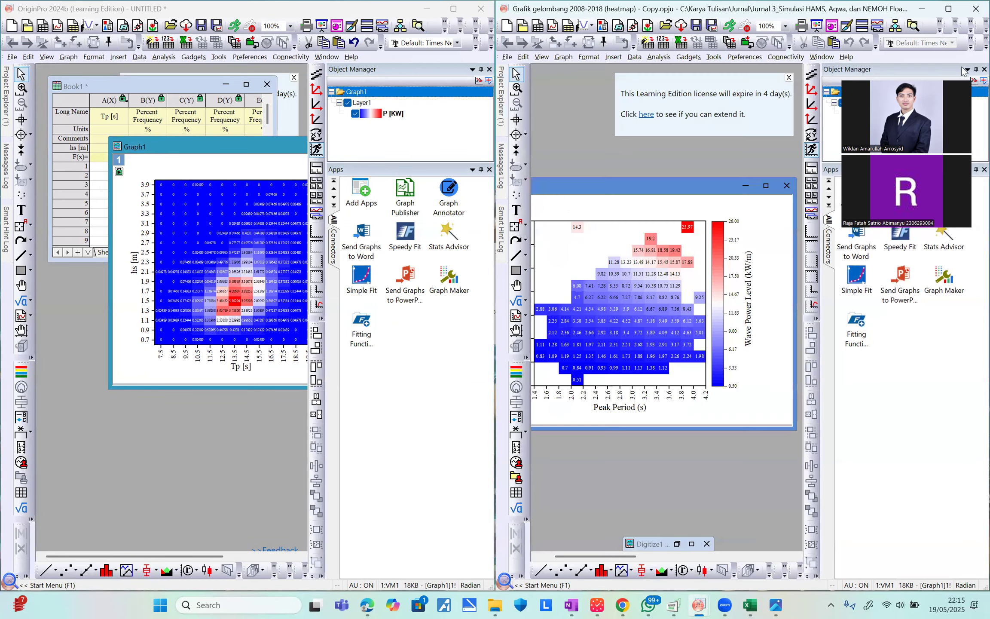
mouse_move(502, 103)
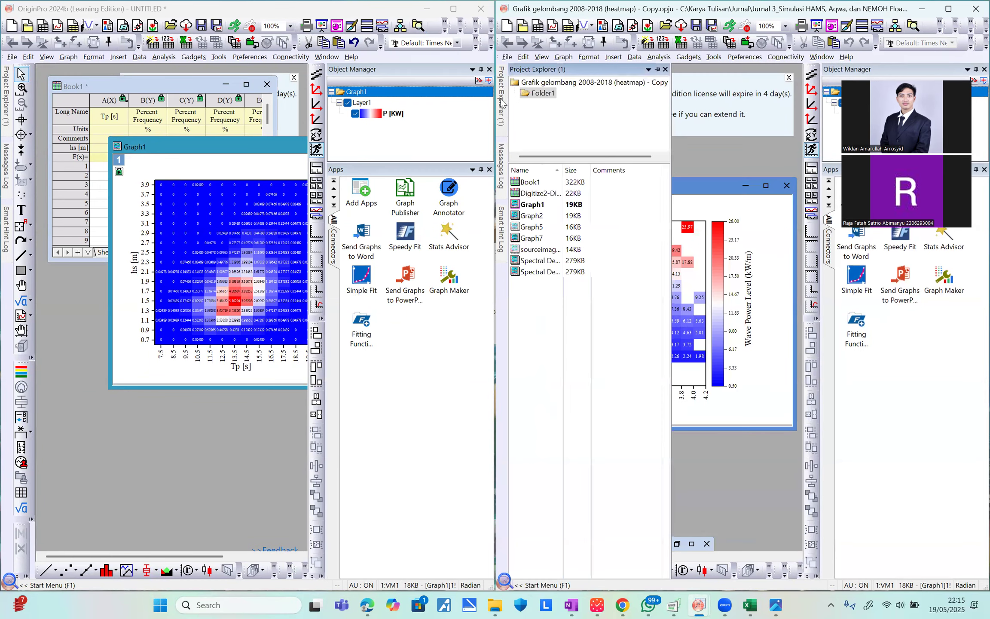
double_click(529, 217)
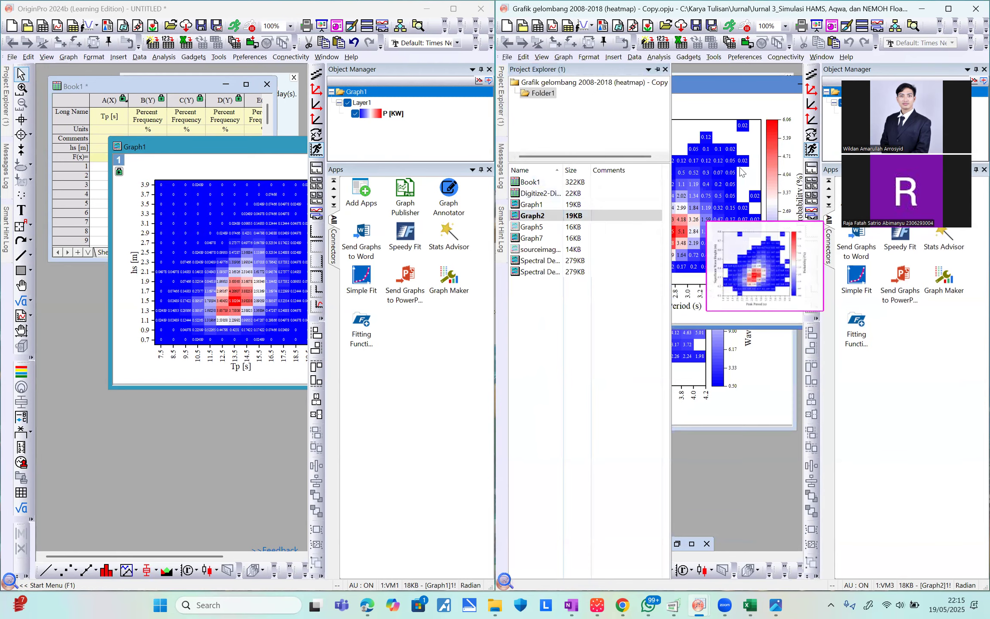
double_click(755, 85)
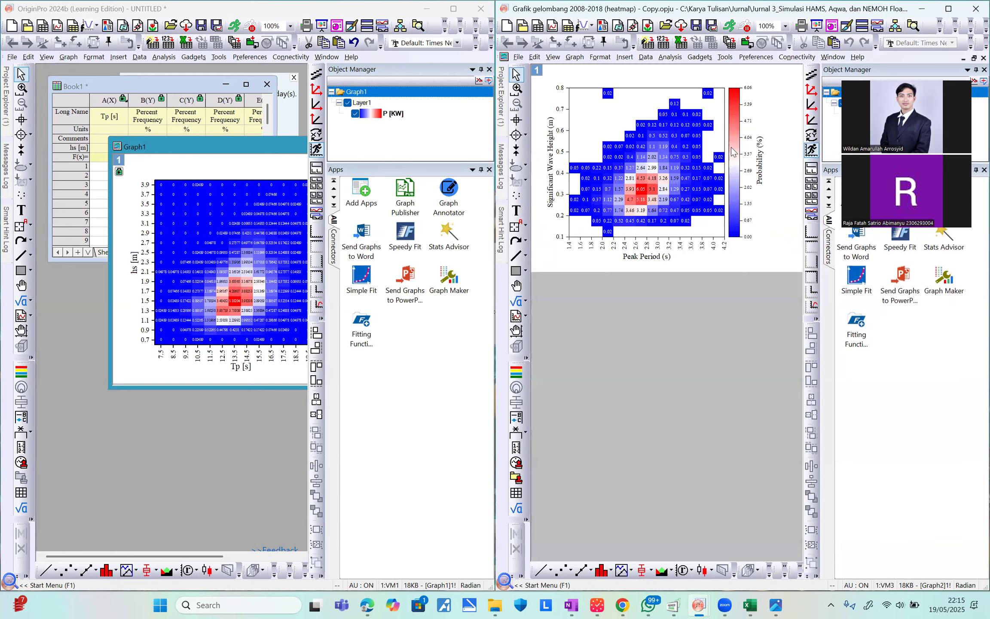
Maximize Graph1 in the new project, moving its color scale close to the heatmap and deleting the scale's P [KW] title
double_click(291, 149)
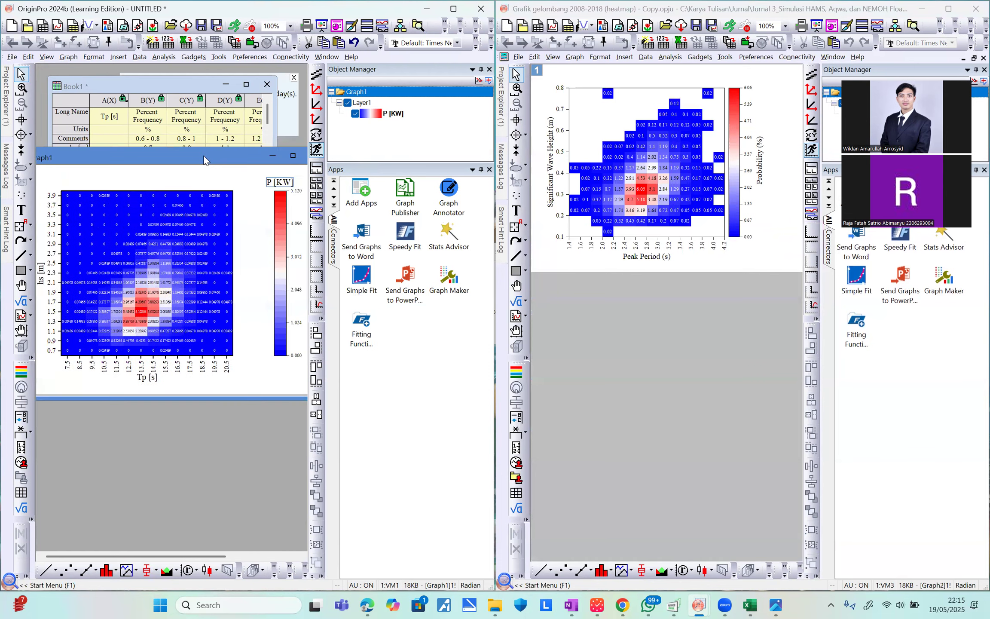
click(271, 120)
drag(274, 148, 241, 147)
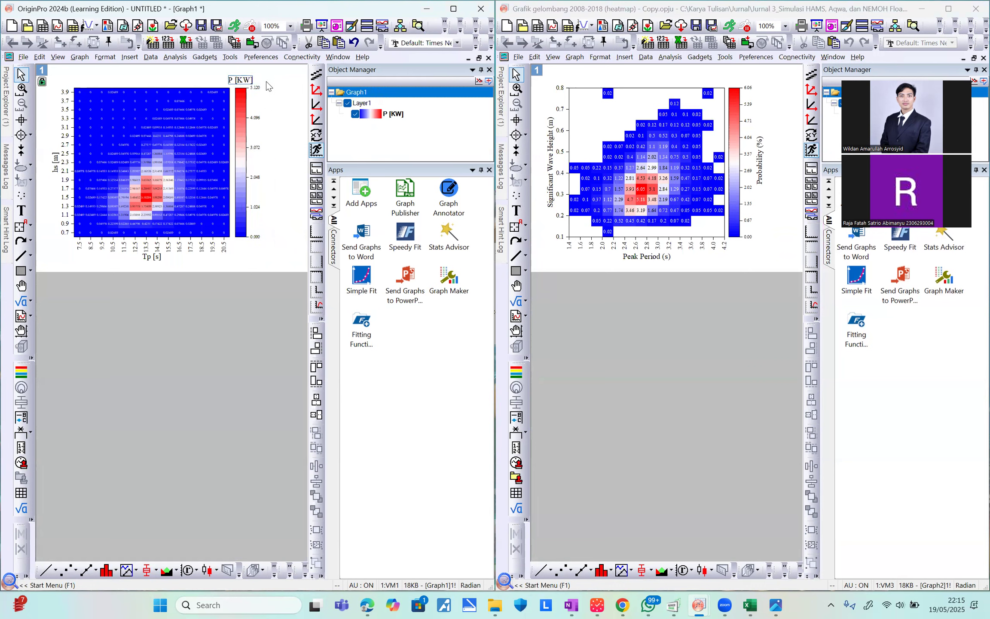
key(Delete)
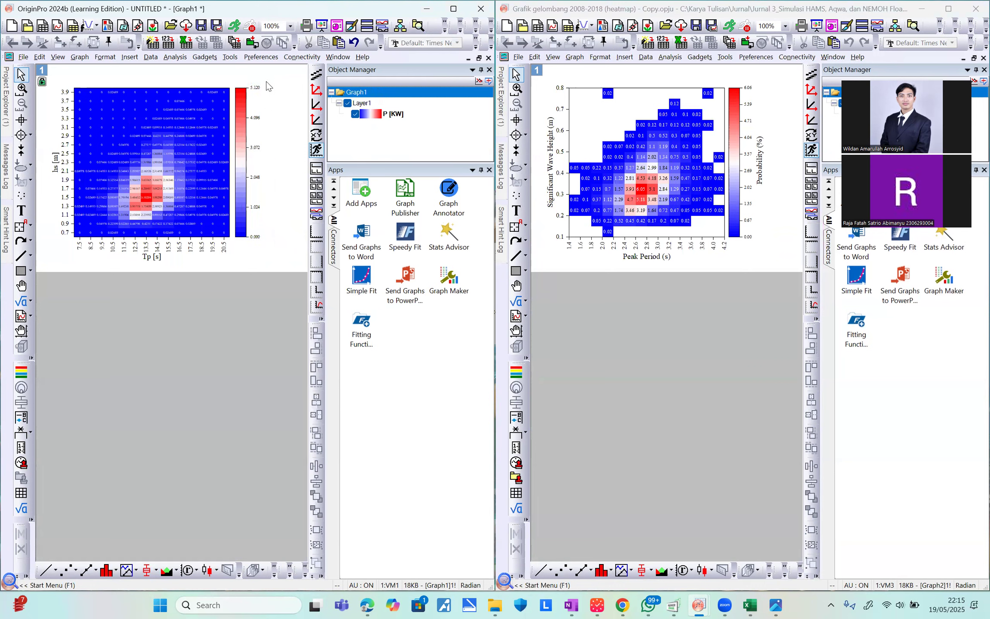
Duplicate the hs [m] axis title and place the copy just right of Graph1's color scale
click(55, 162)
click(272, 157)
key(ctrl+v)
click(277, 165)
drag(278, 165, 266, 156)
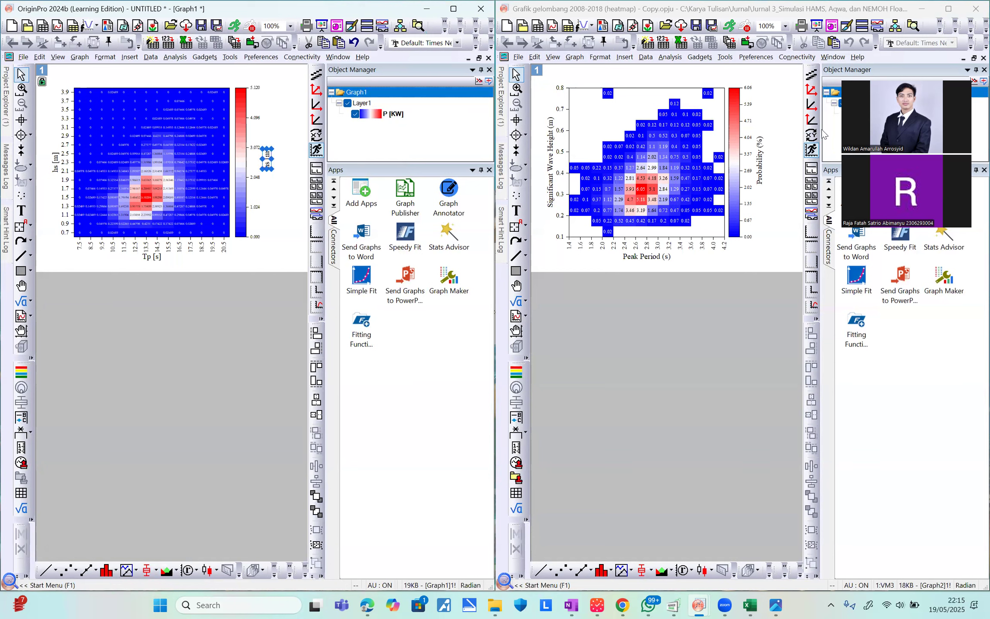
Replace the duplicated title's text with "Probability (%)" as in the reference graph, and adjust its position beside the color scale
click(761, 173)
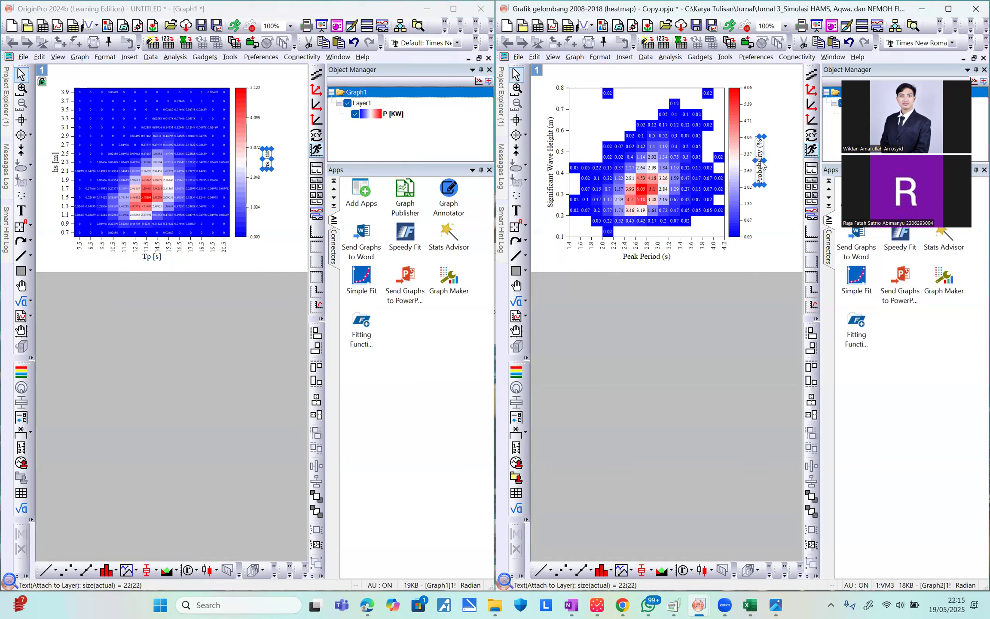
click(266, 169)
double_click(266, 168)
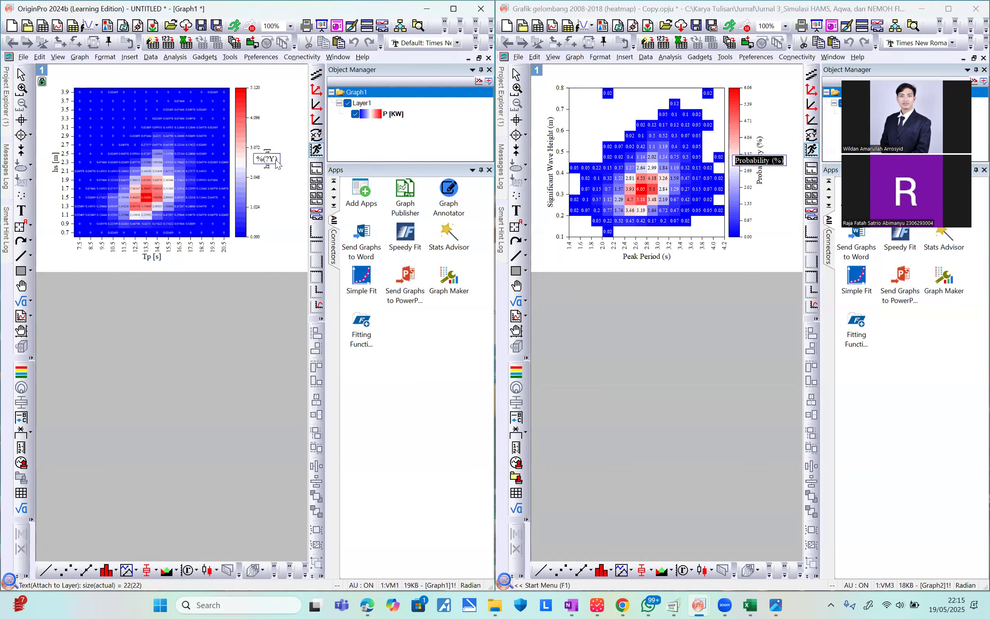
text(Probability (%))
click(279, 187)
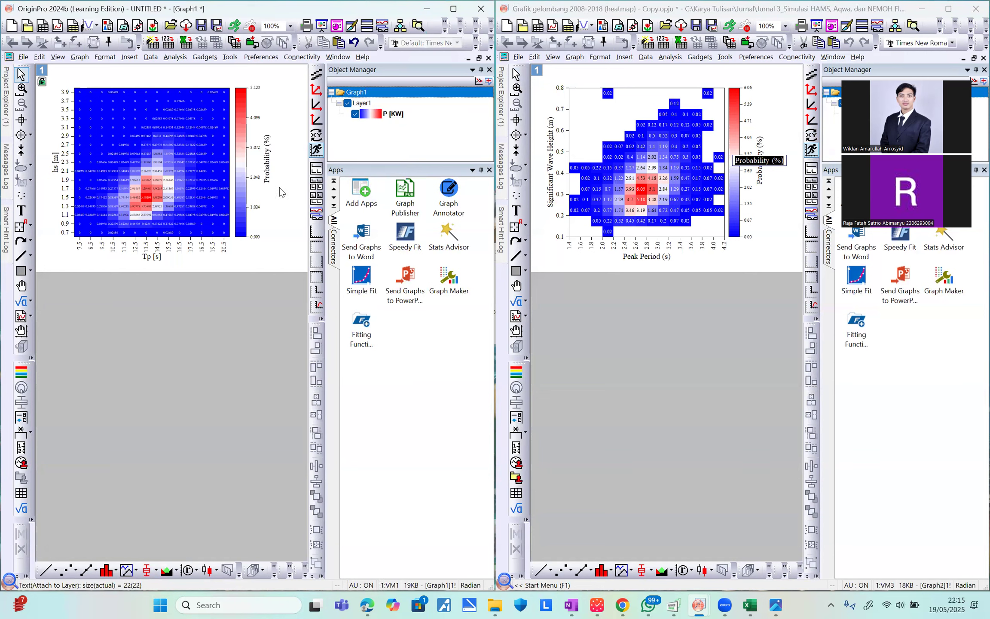
click(270, 167)
drag(267, 162, 267, 165)
click(296, 173)
mouse_move(198, 145)
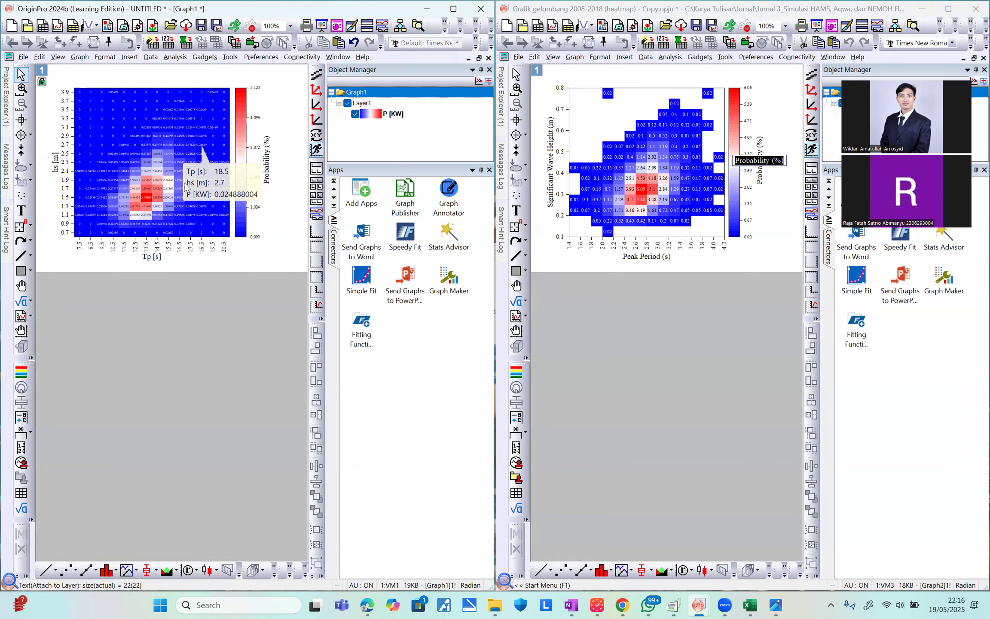
mouse_move(98, 121)
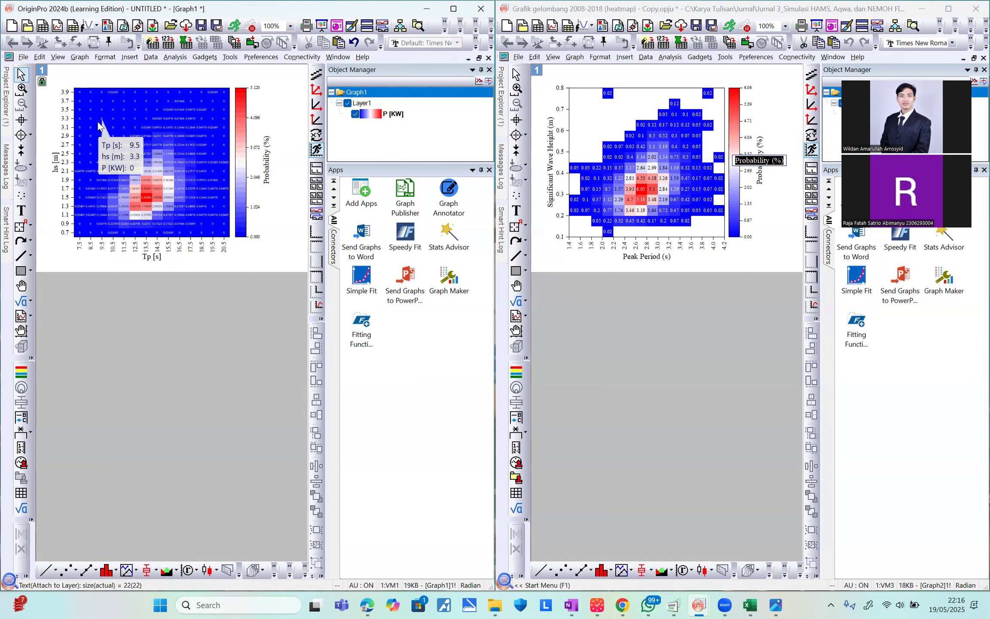
click(106, 109)
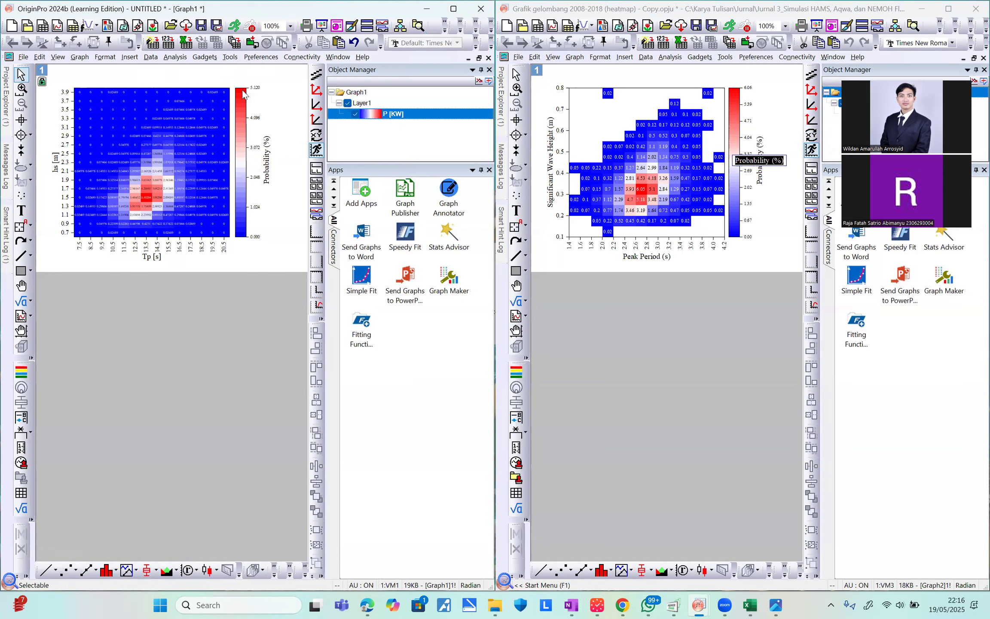
click(214, 123)
click(211, 514)
click(119, 111)
right_click(119, 110)
click(81, 144)
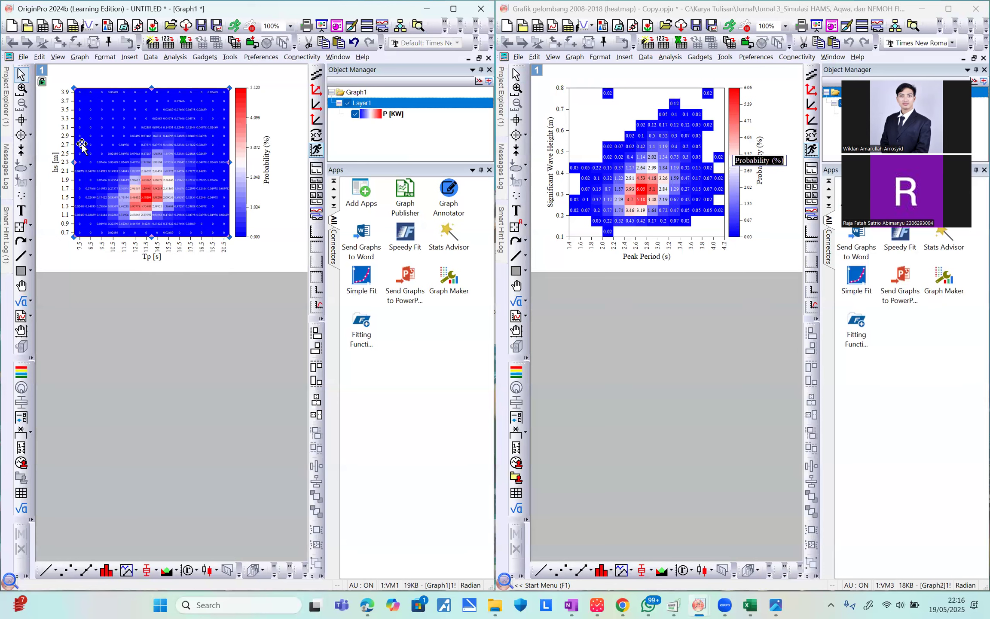
click(117, 305)
In the P [KW] plot's colormap properties, set the missing value to 0 with a white fill and apply it
click(98, 158)
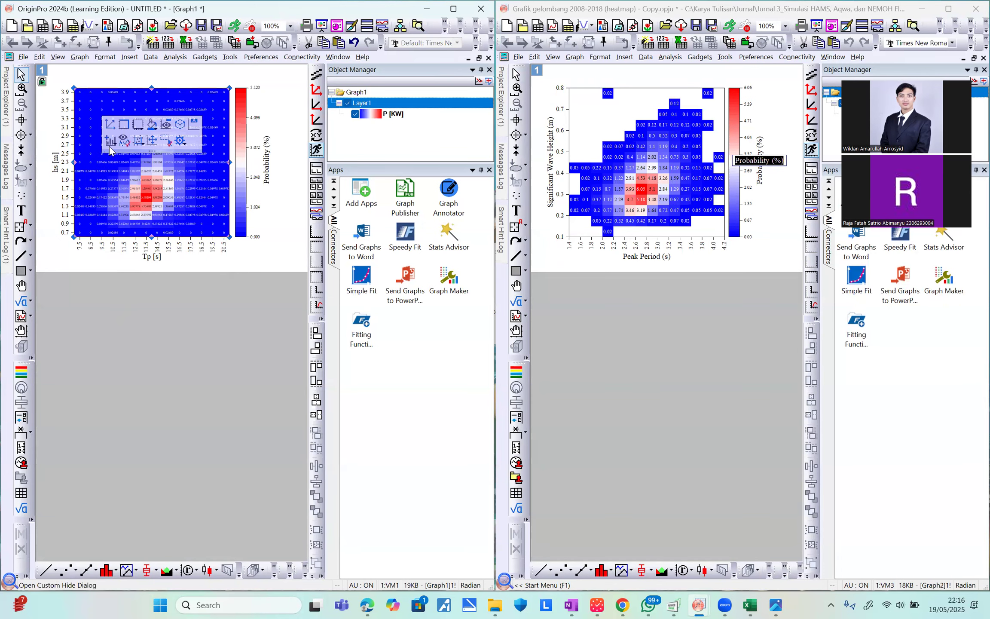
click(180, 141)
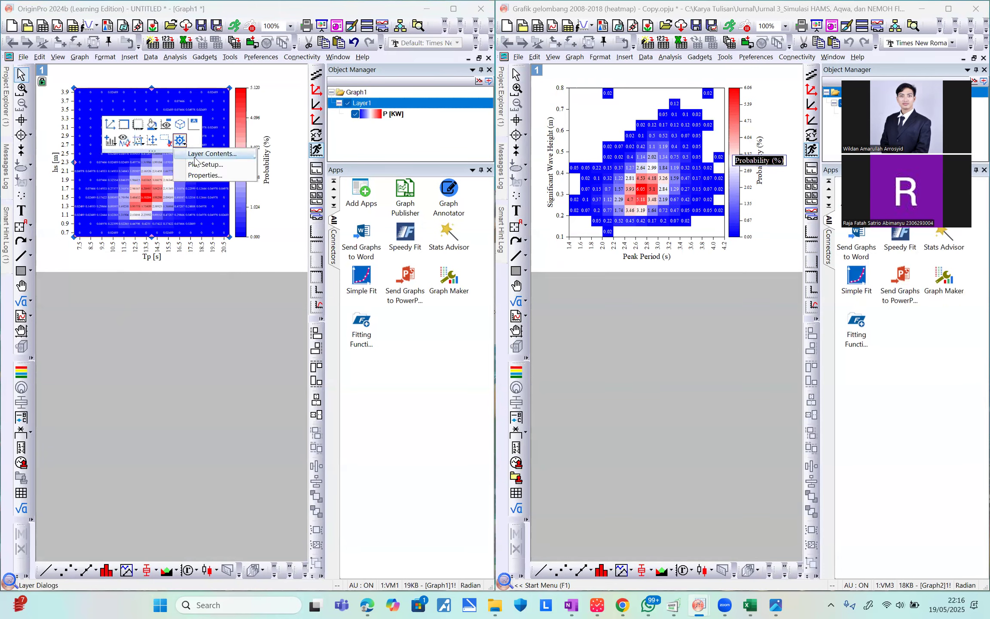
click(198, 176)
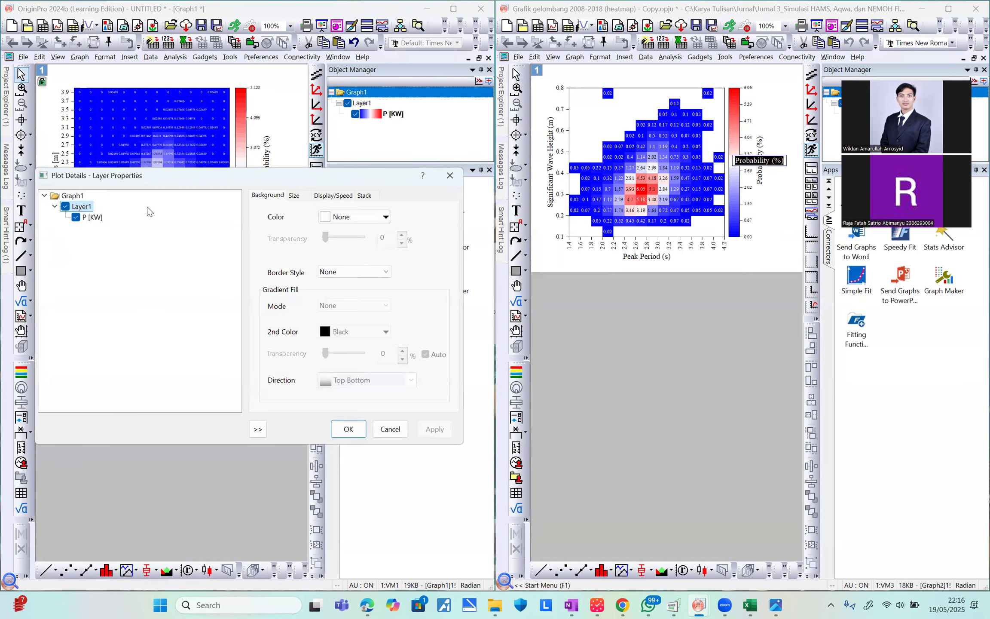
click(94, 218)
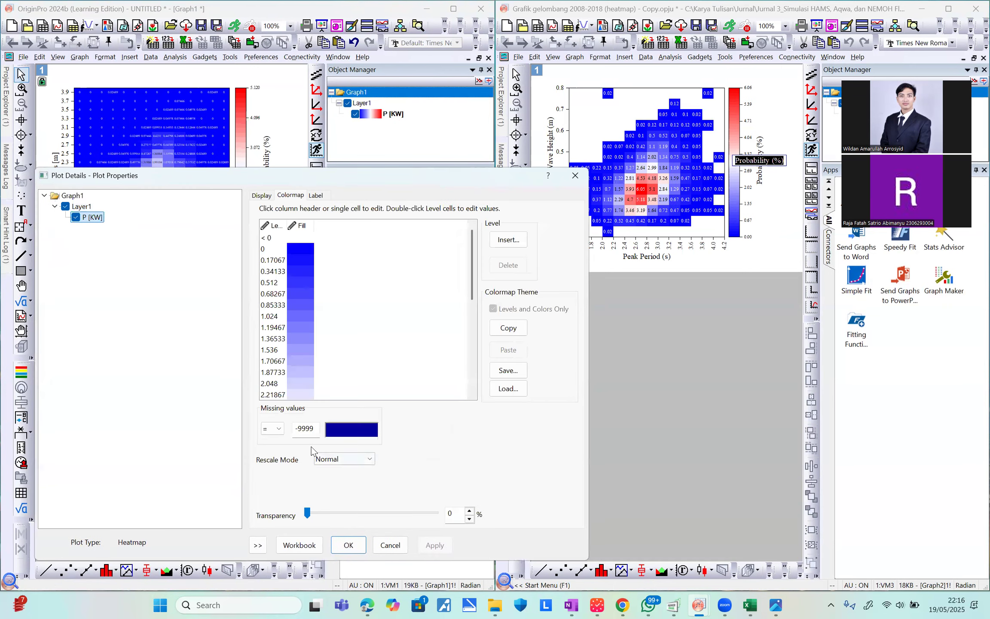
drag(317, 429, 273, 428)
text(0)
click(356, 430)
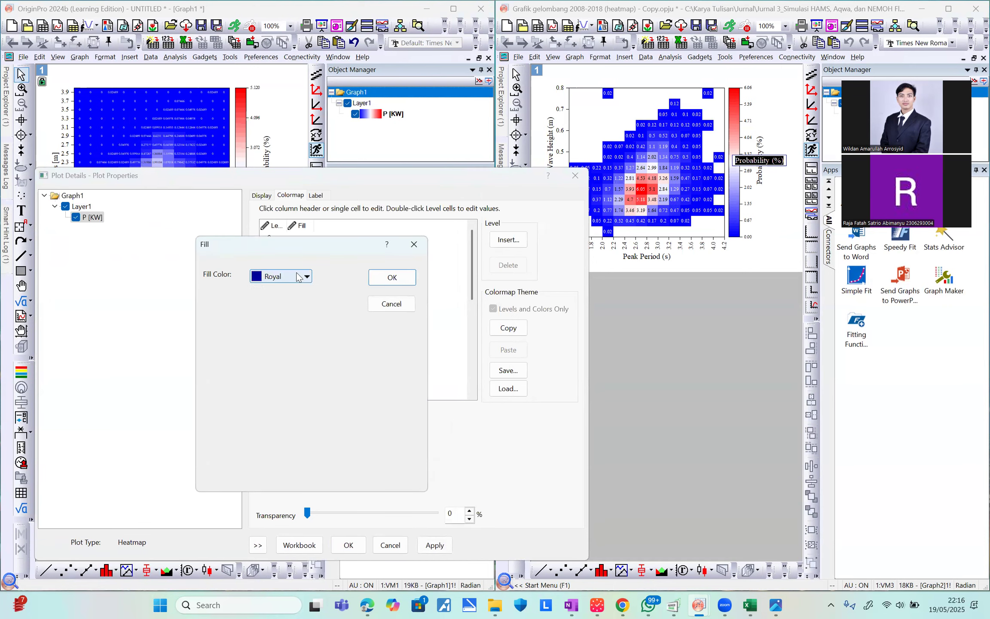
click(281, 276)
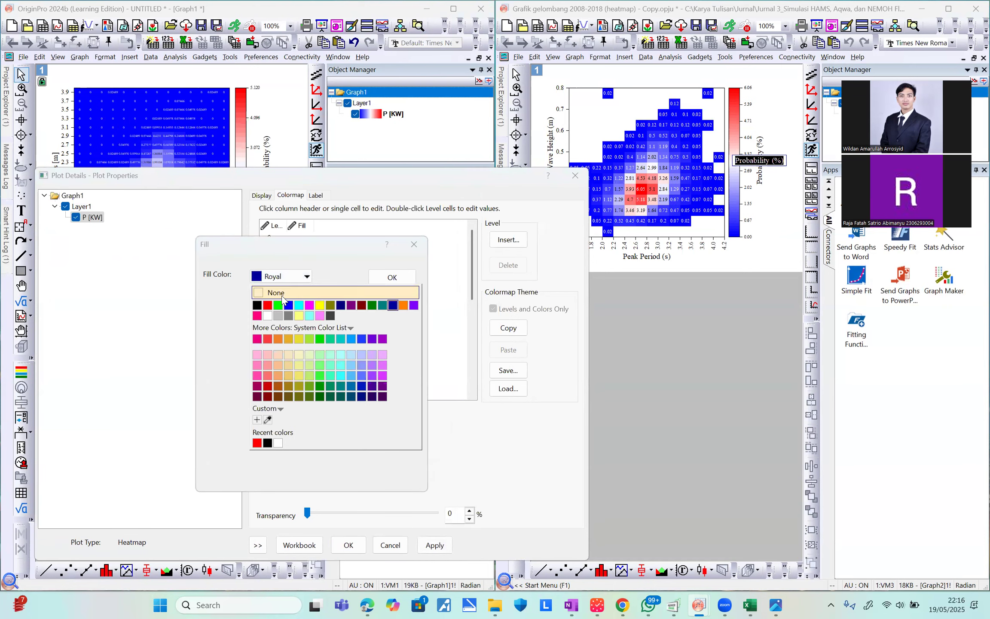
click(268, 316)
click(392, 278)
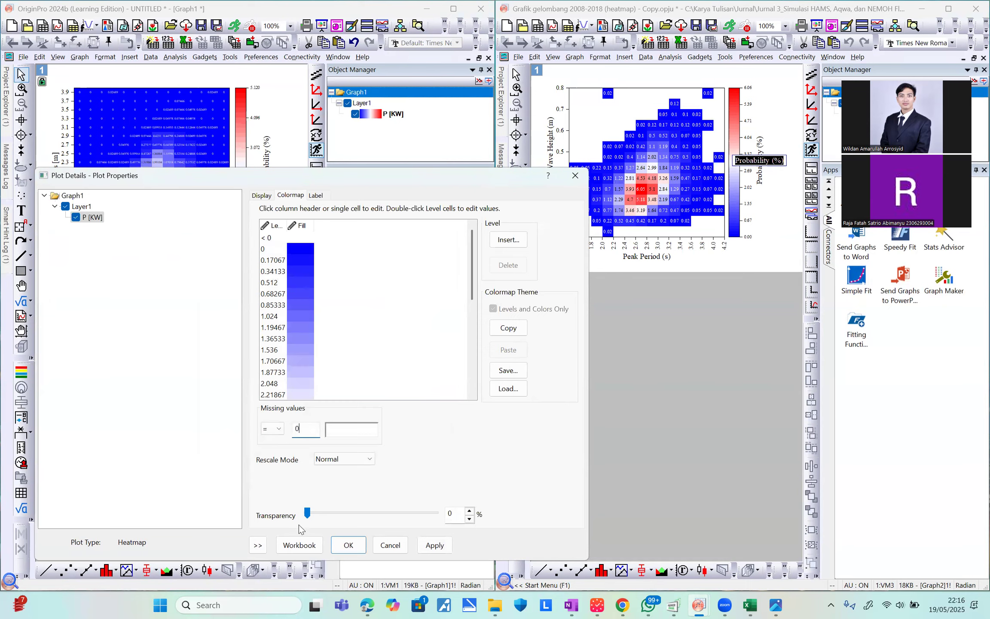
click(434, 545)
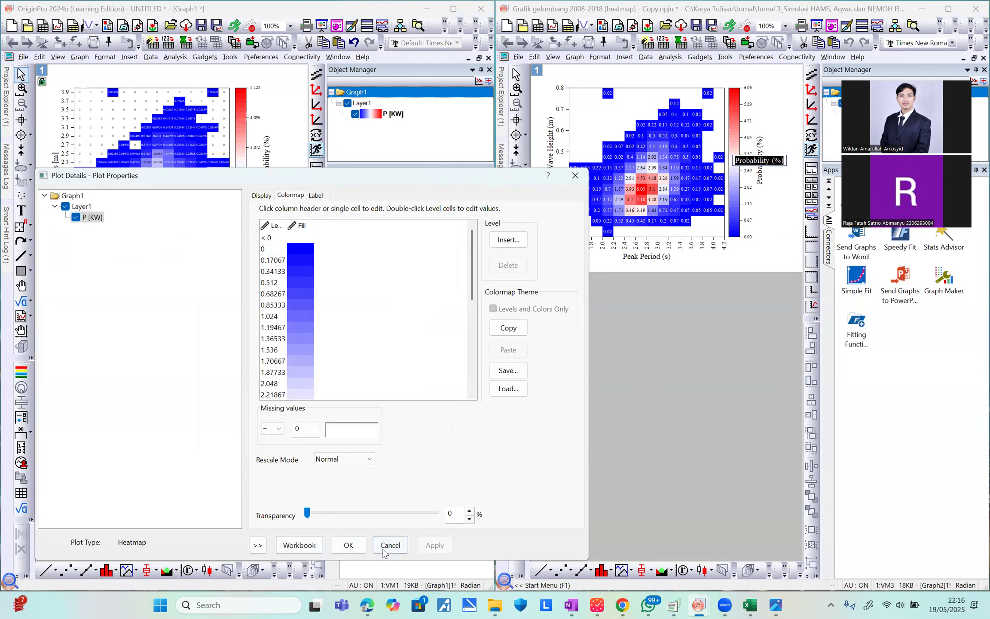
click(348, 545)
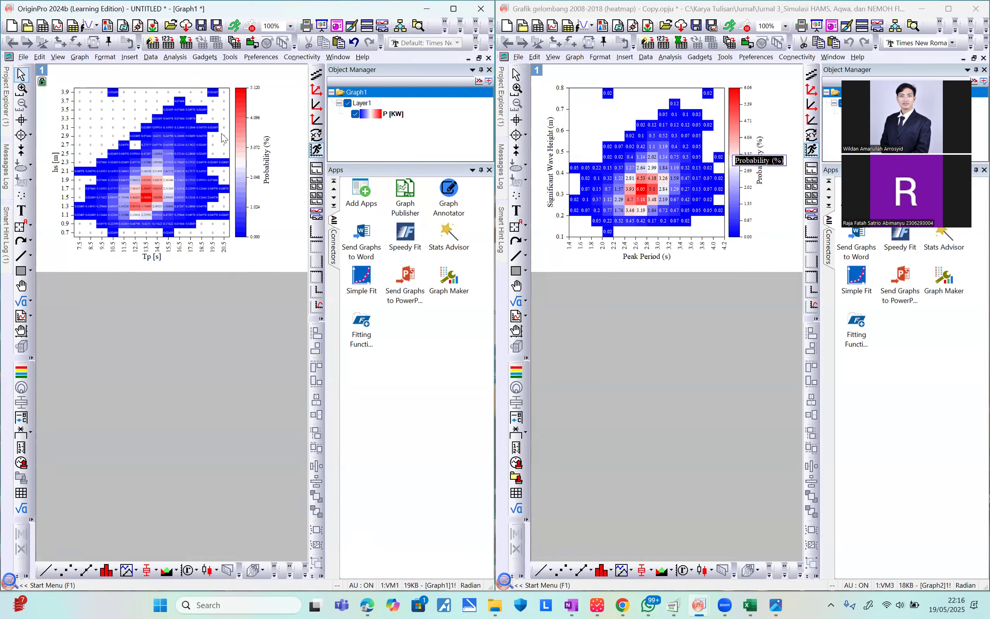
Compare Graph1's heatmap with the reference probability heatmap, and enlarge the new project to full screen to examine its cells
mouse_move(222, 138)
click(756, 268)
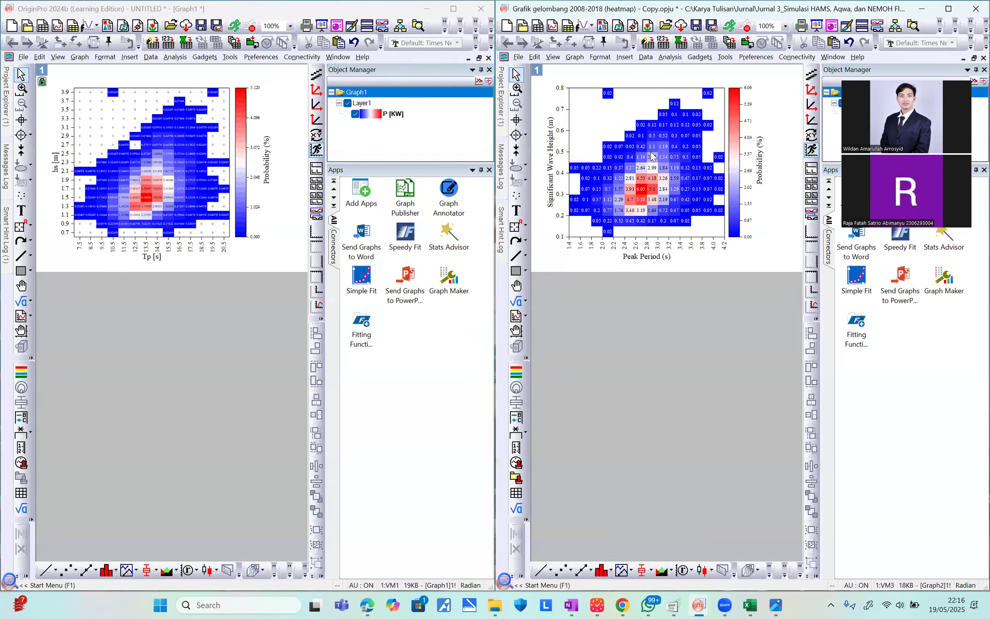
mouse_move(203, 177)
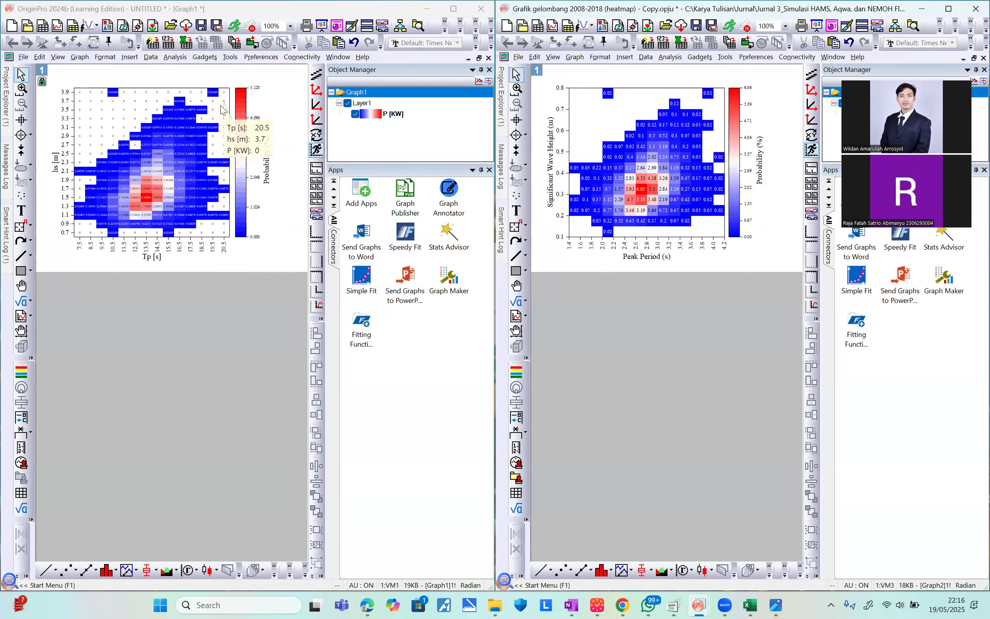
click(453, 9)
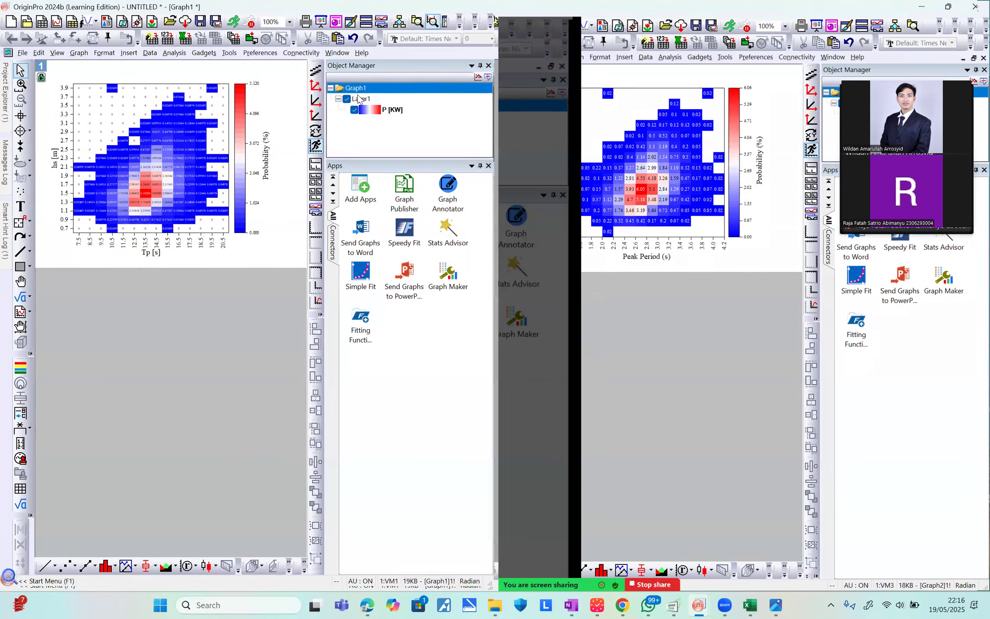
mouse_move(354, 274)
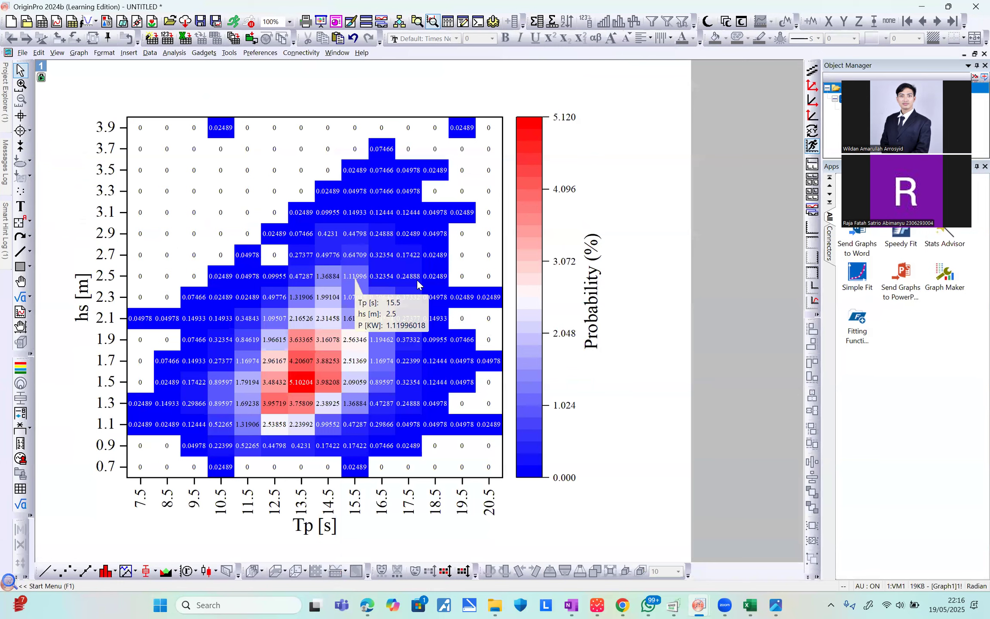
Examine the zero-frequency cells in Book1's Heatmap sheet against Graph1 and the raw wave data in Sheet1
mouse_move(410, 279)
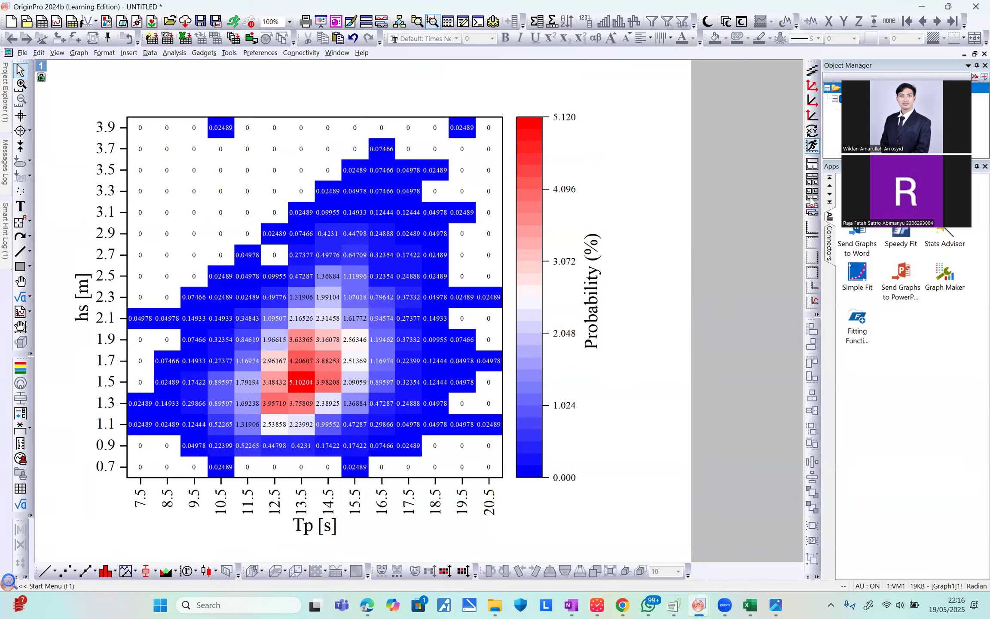
click(973, 54)
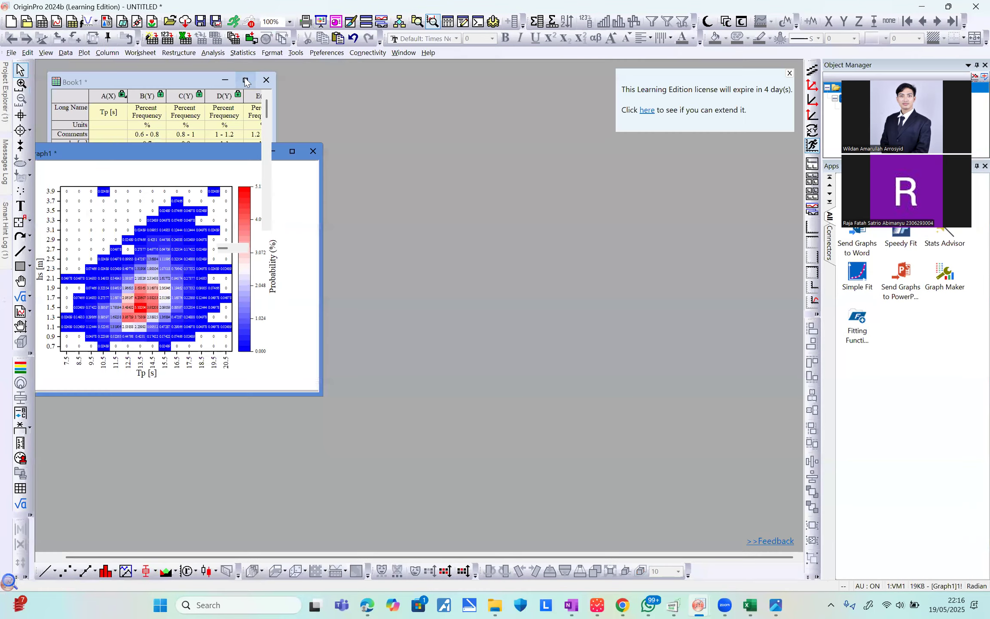
click(246, 80)
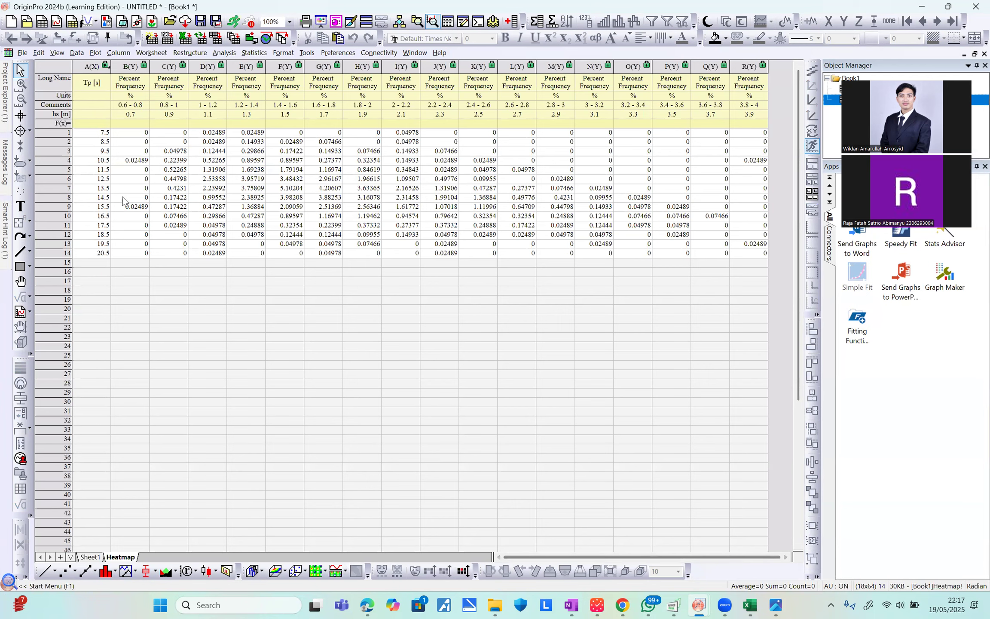
drag(144, 136, 144, 142)
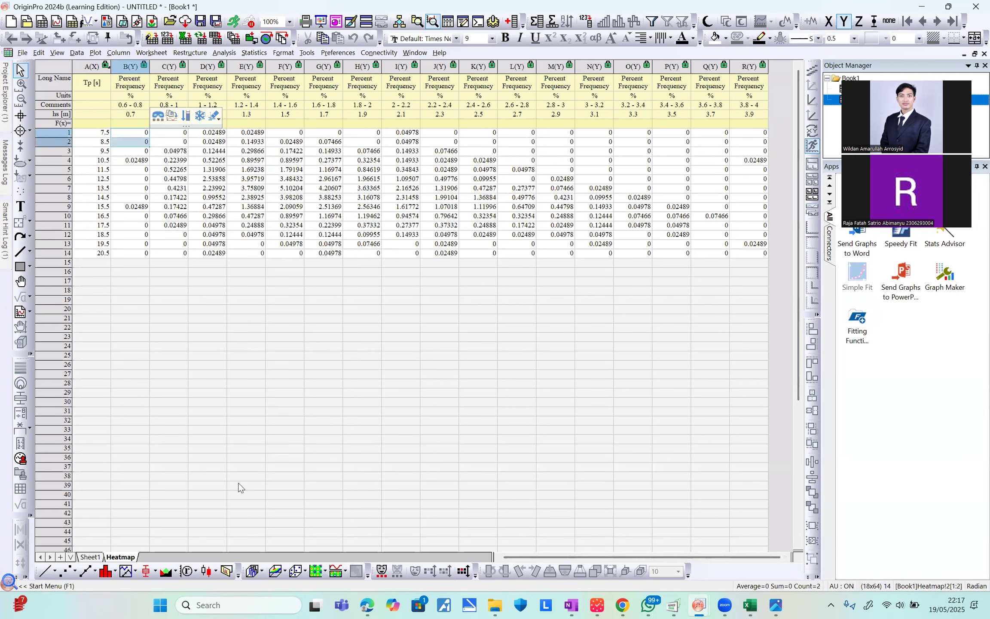
click(80, 556)
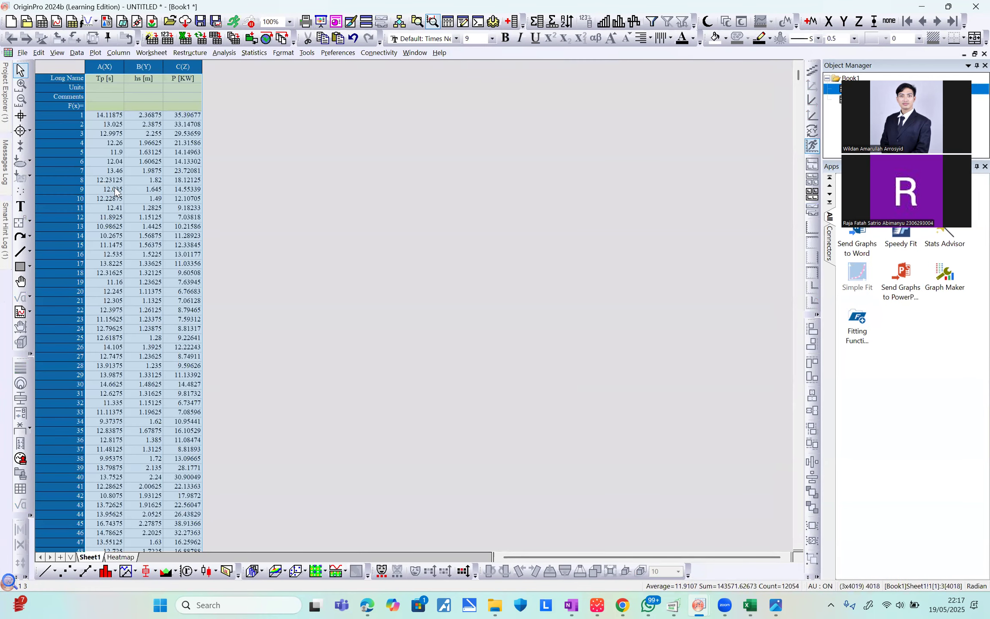
click(119, 556)
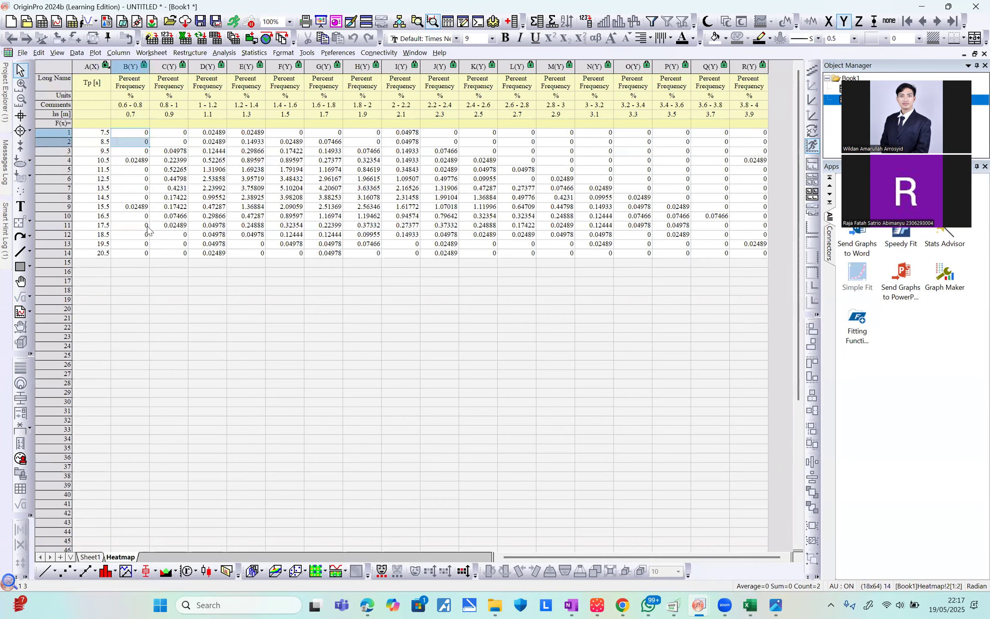
drag(143, 153, 146, 133)
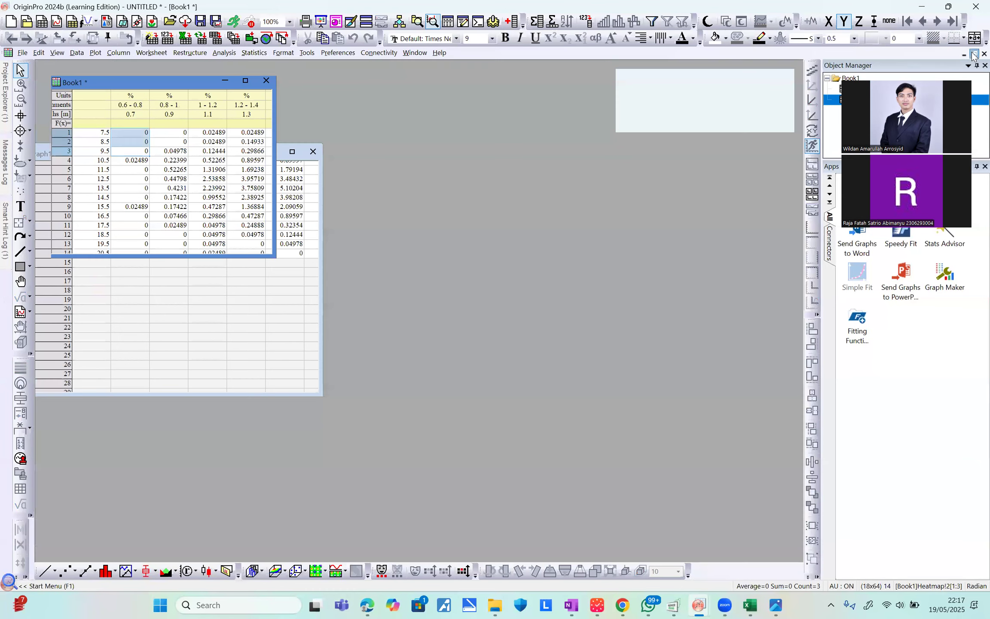
click(974, 53)
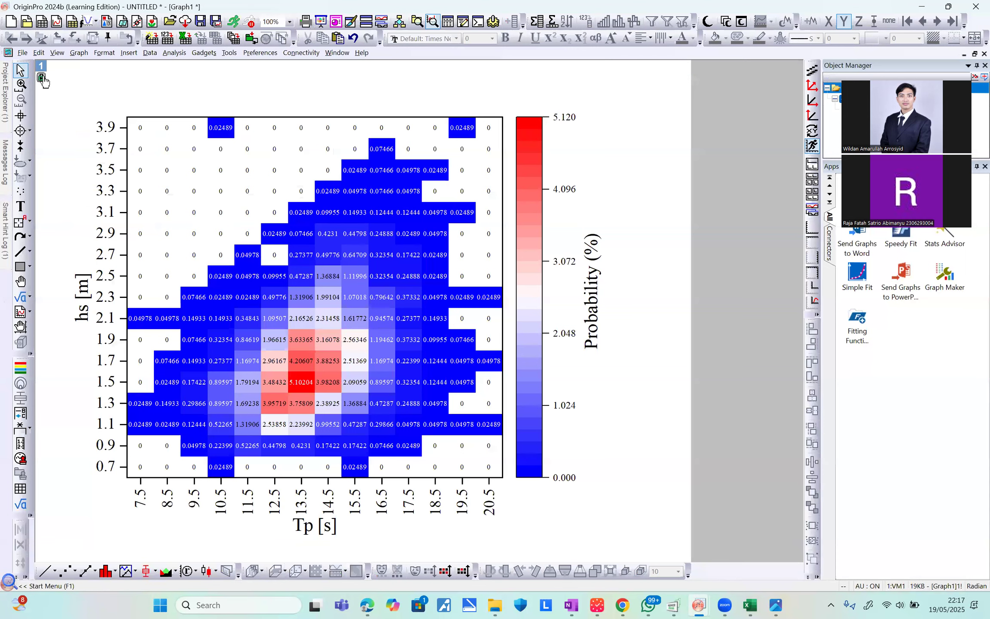
Set the recalculate mode of Graph1's heatmap operation to None and accept the reminder
click(41, 77)
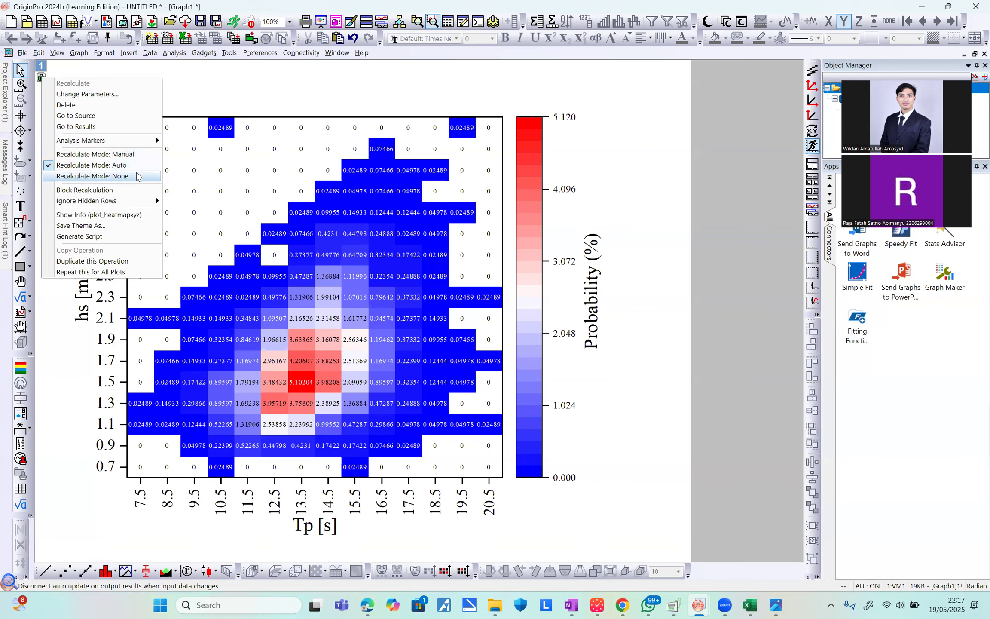
click(138, 176)
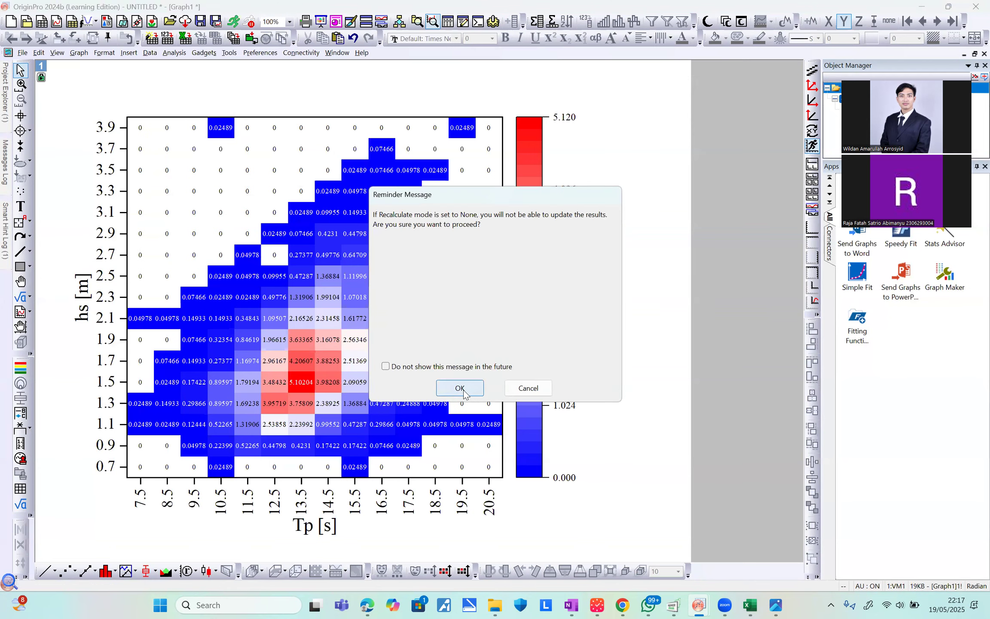
click(461, 392)
In Book1's Heatmap sheet, clear every zero cell in columns B and C, the 0.6 - 0.8 and 0.8 - 1 height bins
click(973, 54)
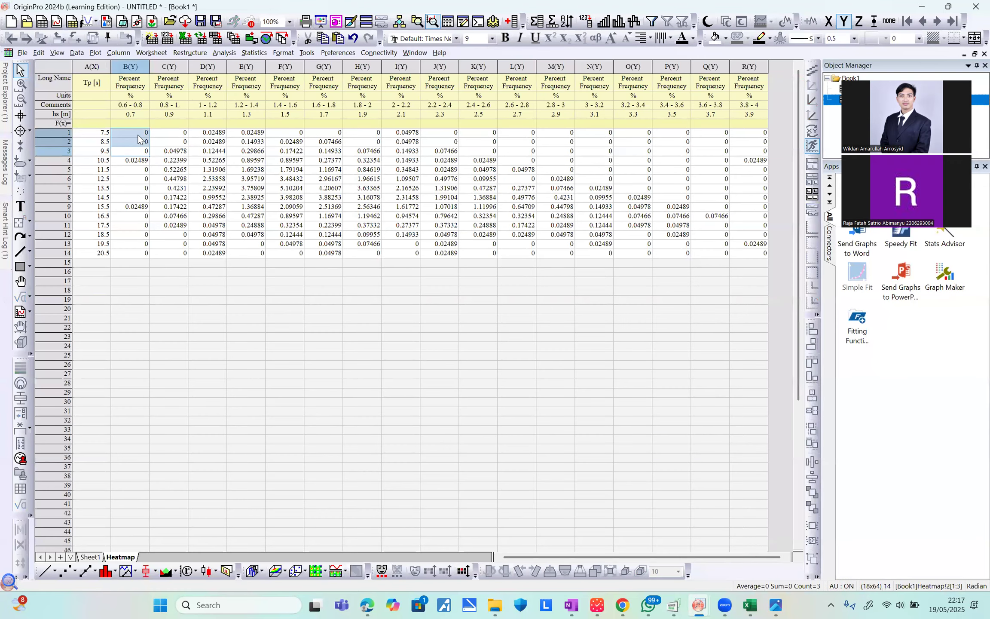
key(Delete)
drag(142, 170, 177, 251)
key(Delete)
key(Delete)
key(Delete)
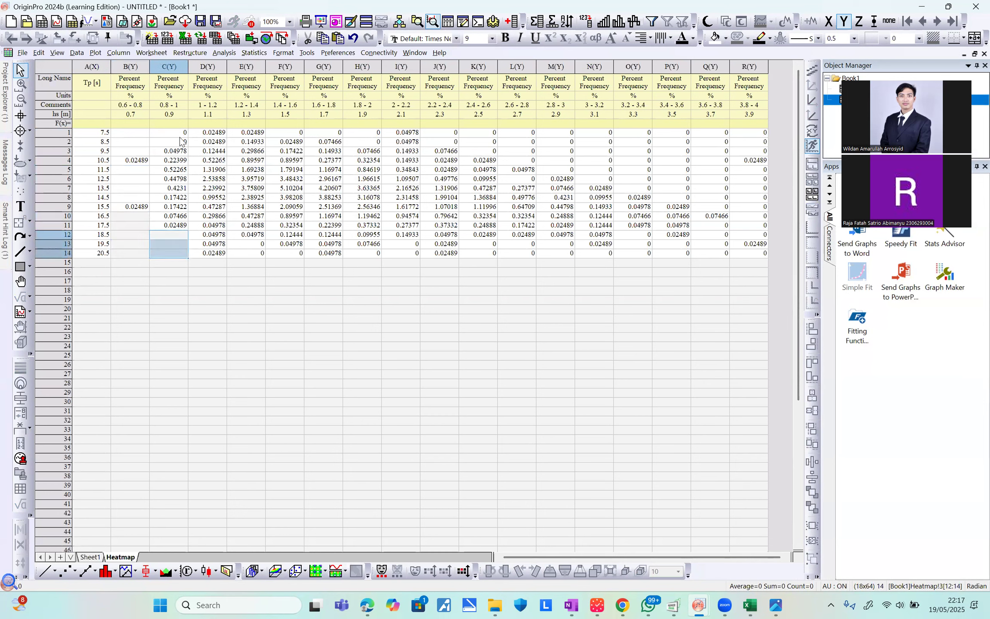
drag(180, 134, 181, 142)
key(Delete)
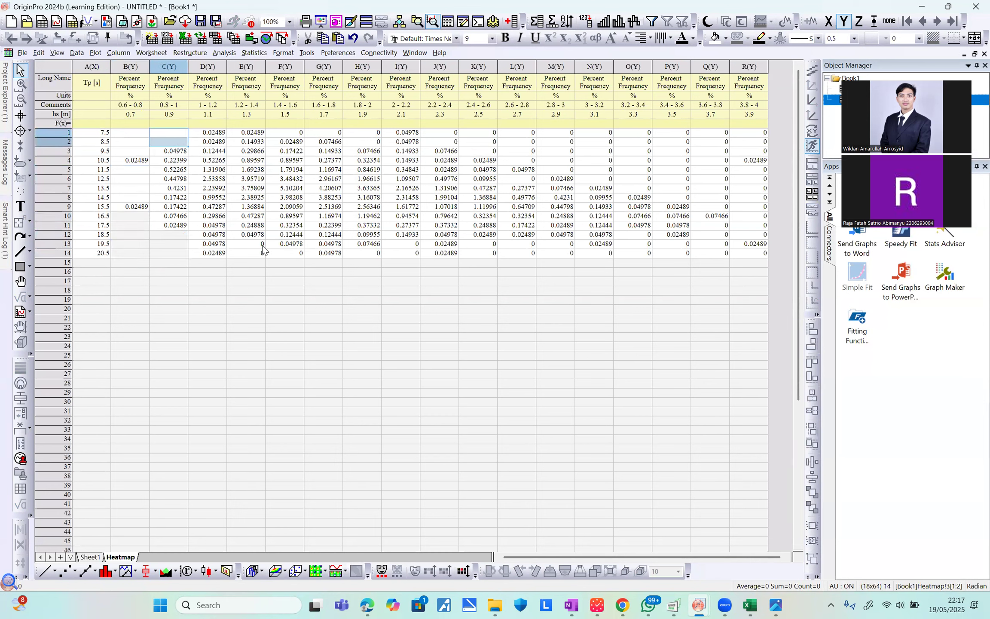
Clear the zeros in column E rows 13-14, F row 14, F to H row 1 and H row 2
drag(262, 246, 263, 253)
key(Delete)
click(285, 253)
key(Delete)
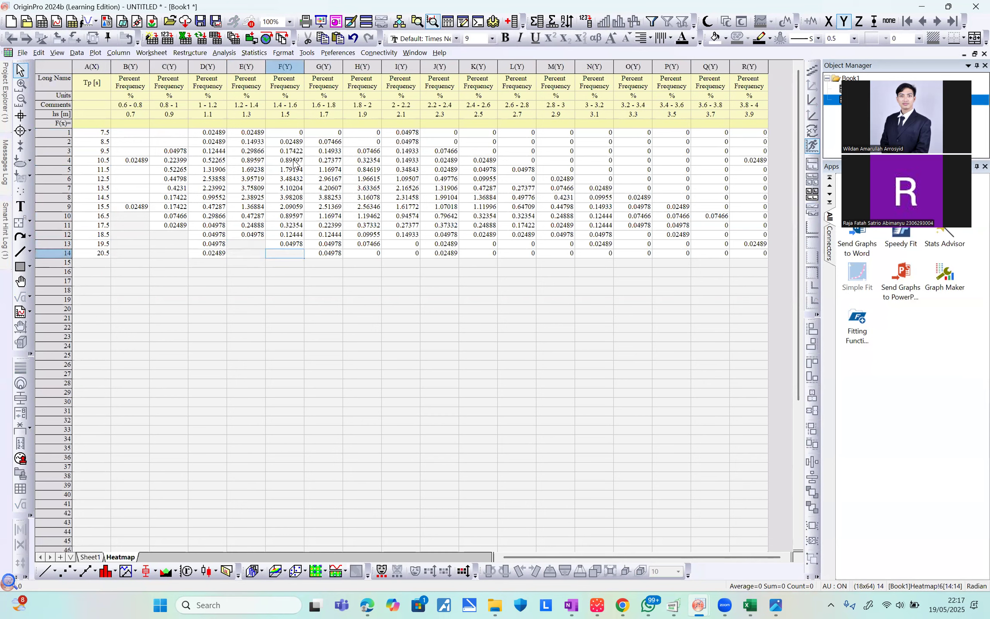
drag(297, 133, 370, 133)
key(Delete)
click(363, 142)
key(Delete)
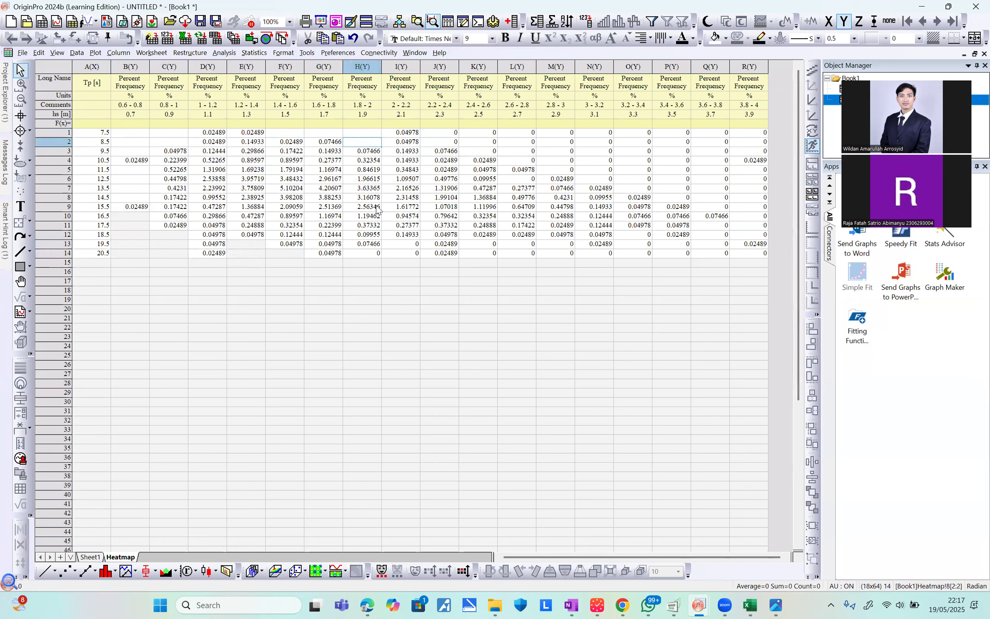
Clear the zero cells of columns H, I and K to M in rows 13 and 14
drag(373, 255, 404, 254)
click(402, 242)
key(Delete)
drag(494, 245, 550, 250)
key(Delete)
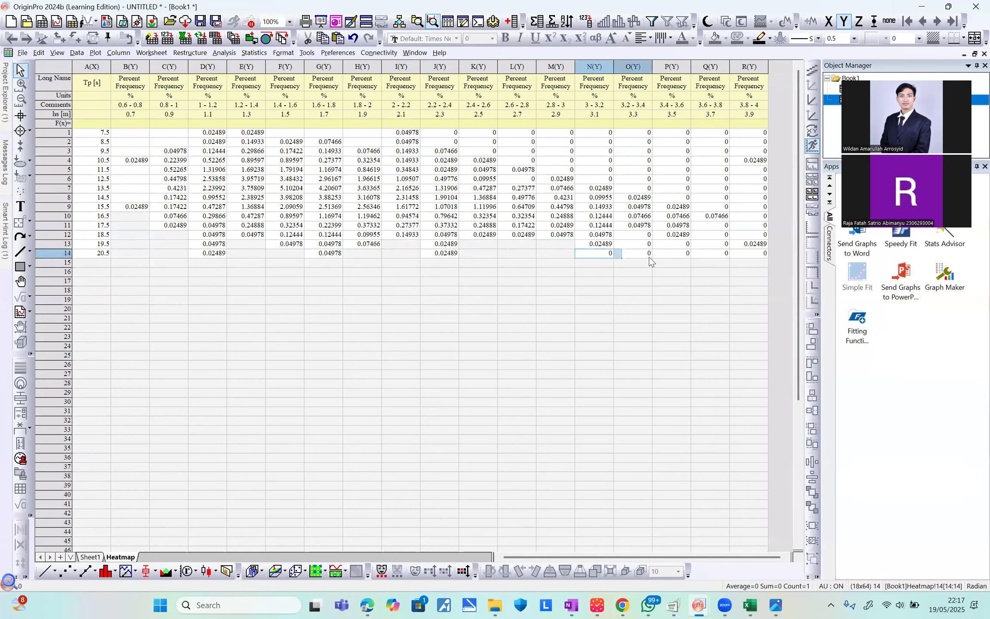
Clear the zero cells of columns N to R in rows 11 to 14, keeping the nonzero frequencies
click(723, 249)
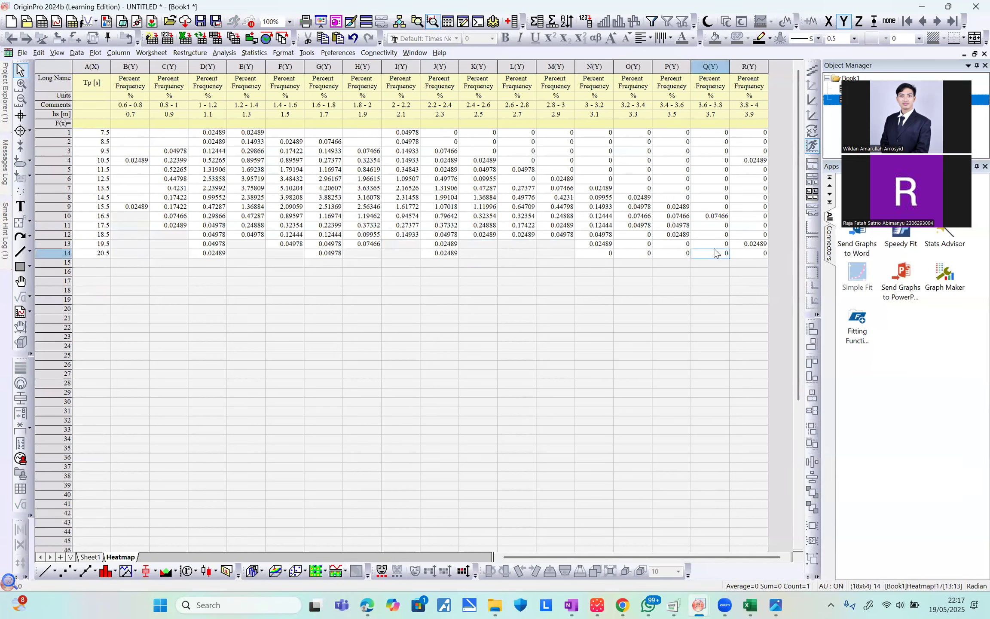
drag(613, 253, 734, 256)
key(Delete)
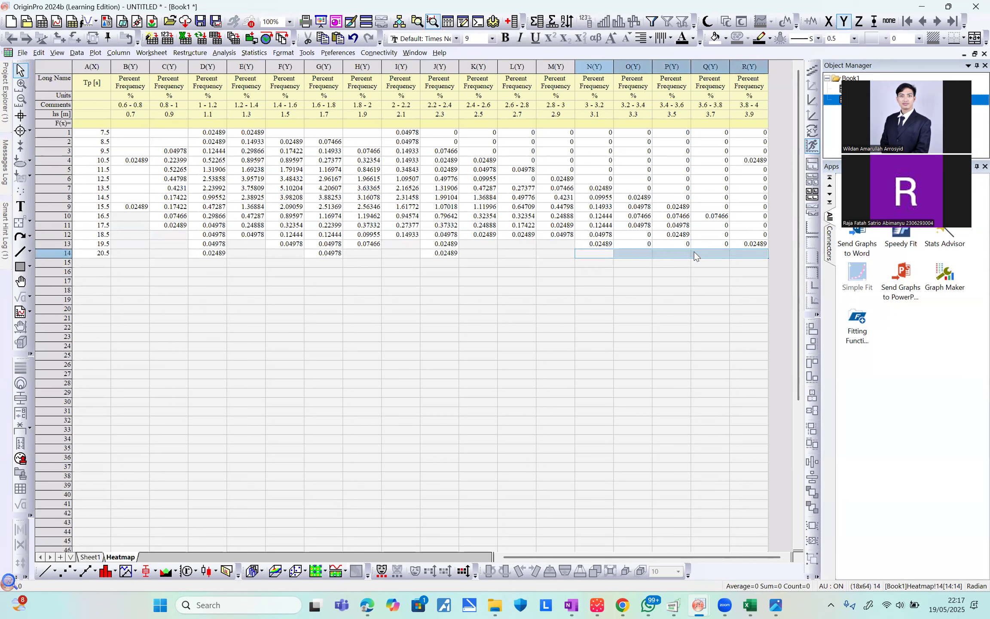
drag(645, 244, 746, 230)
key(Delete)
click(649, 235)
key(Delete)
key(Delete)
drag(749, 161, 750, 216)
key(Delete)
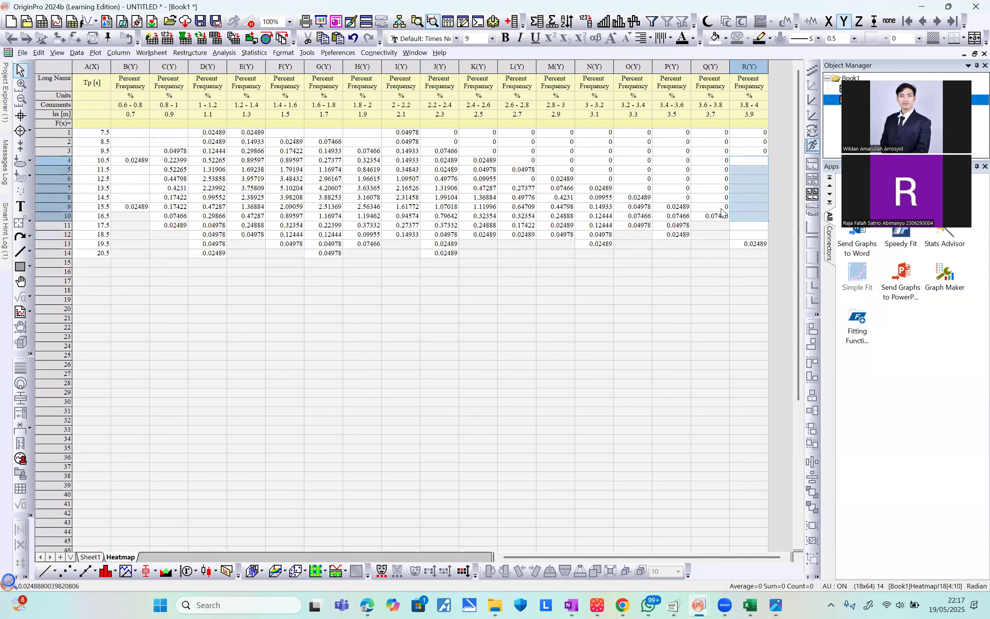
key(ctrl+z)
Clear the zeros in column R rows 5-10 and in columns K to R of rows 1-4
drag(758, 170, 759, 218)
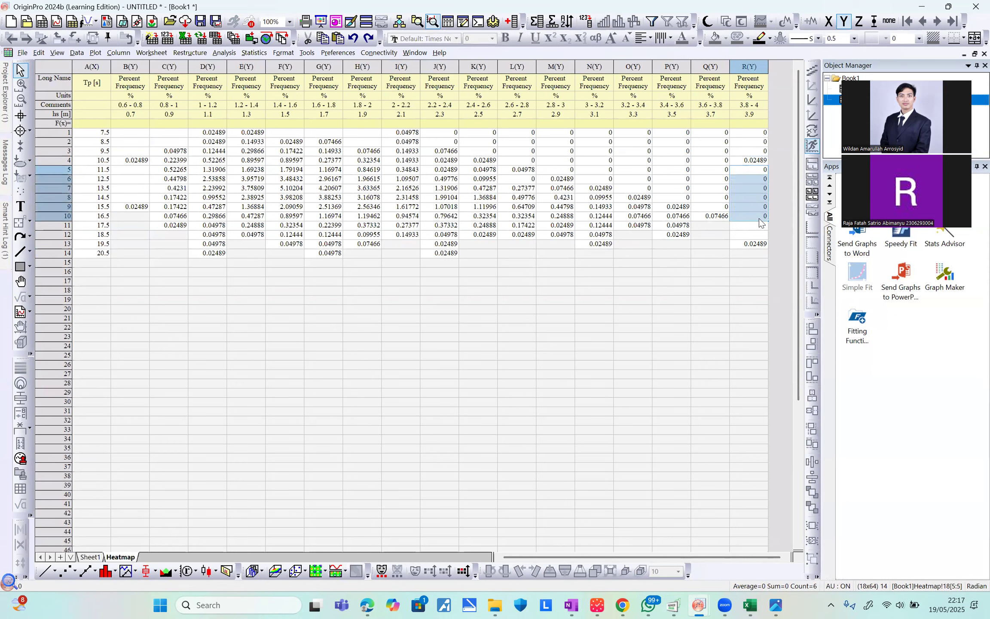
key(Delete)
drag(761, 133, 710, 159)
key(Delete)
key(Delete)
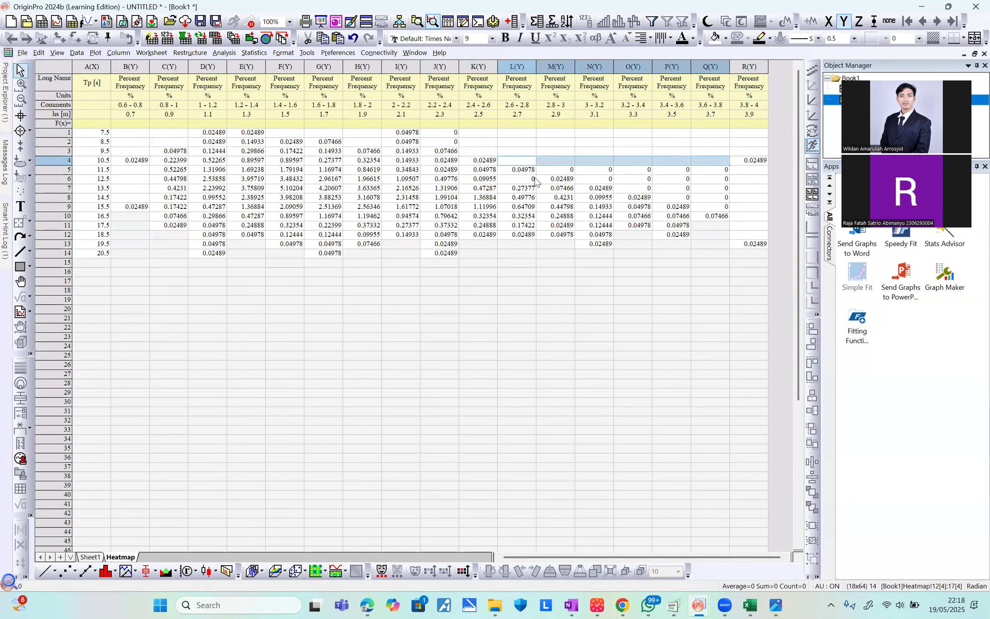
Clear the zero in column L row 6 and the zeros of columns O to Q in rows 5-9
click(520, 180)
key(Delete)
mouse_move(715, 193)
mouse_down()
mouse_move(633, 170)
mouse_move(712, 195)
mouse_up()
key(Delete)
key(Delete)
click(720, 205)
key(Delete)
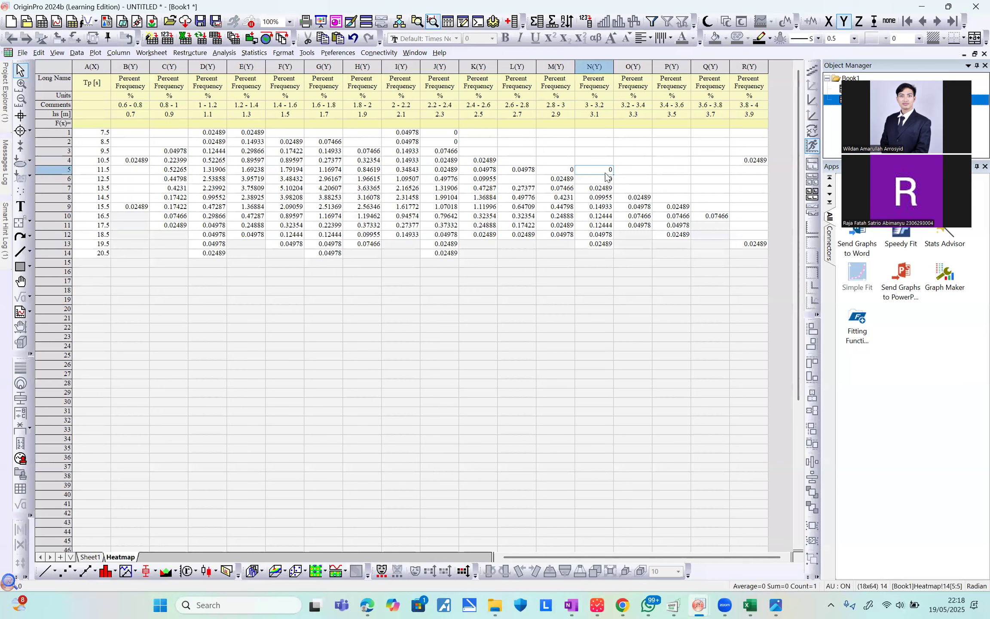
Clear the remaining zeros in column N rows 5-6, column M row 5 and column J rows 1-2
drag(605, 173, 603, 180)
key(Delete)
click(564, 168)
key(Delete)
drag(448, 133, 451, 141)
key(Delete)
click(395, 361)
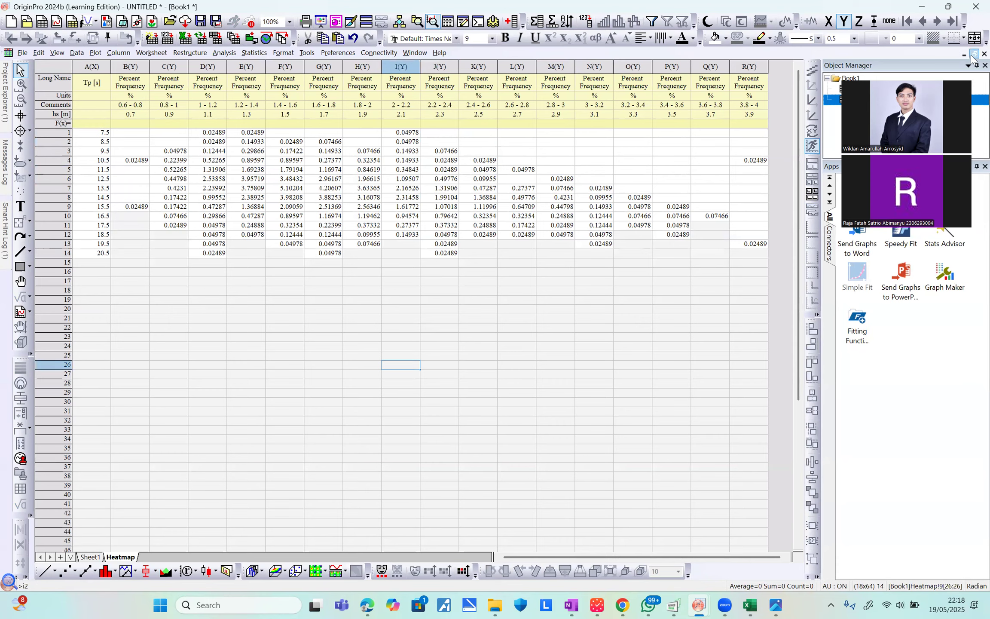
click(707, 403)
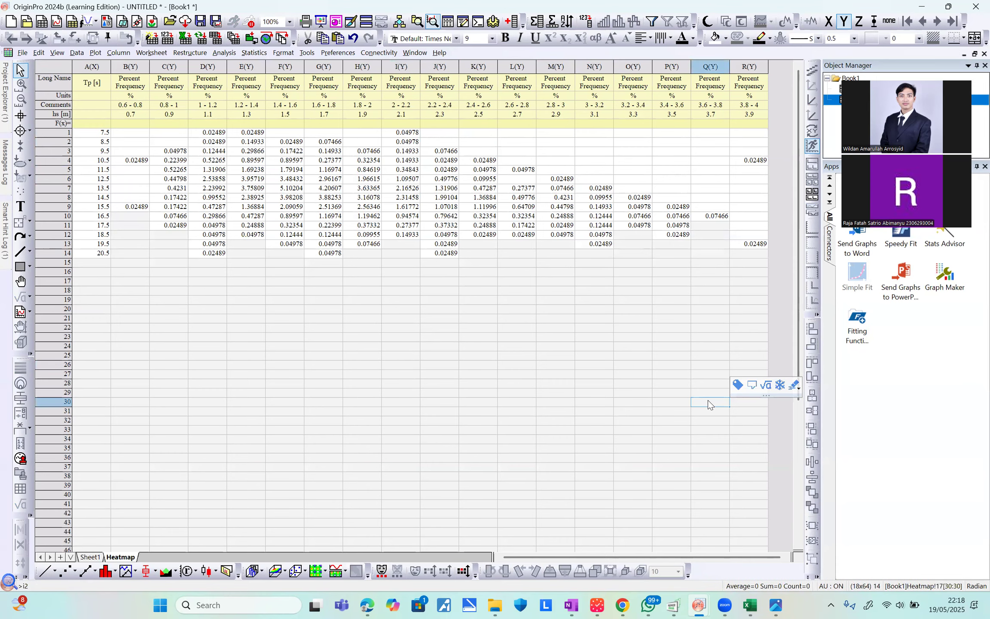
Place the new project beside the reference project and open the reference's Book1 Heatmap sheet enlarged, showing its column formulas
key(super+Left)
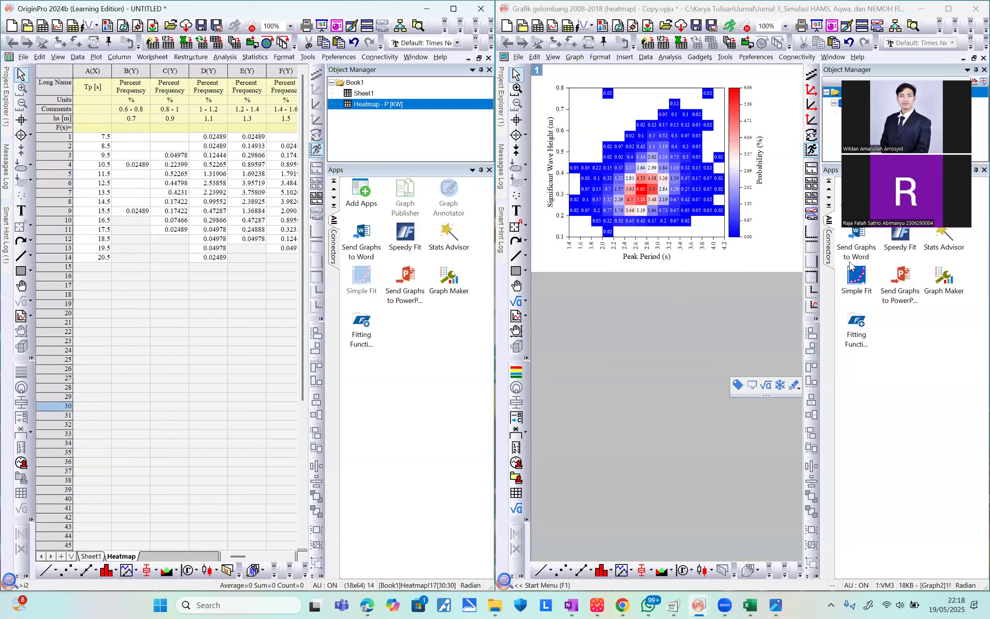
click(661, 462)
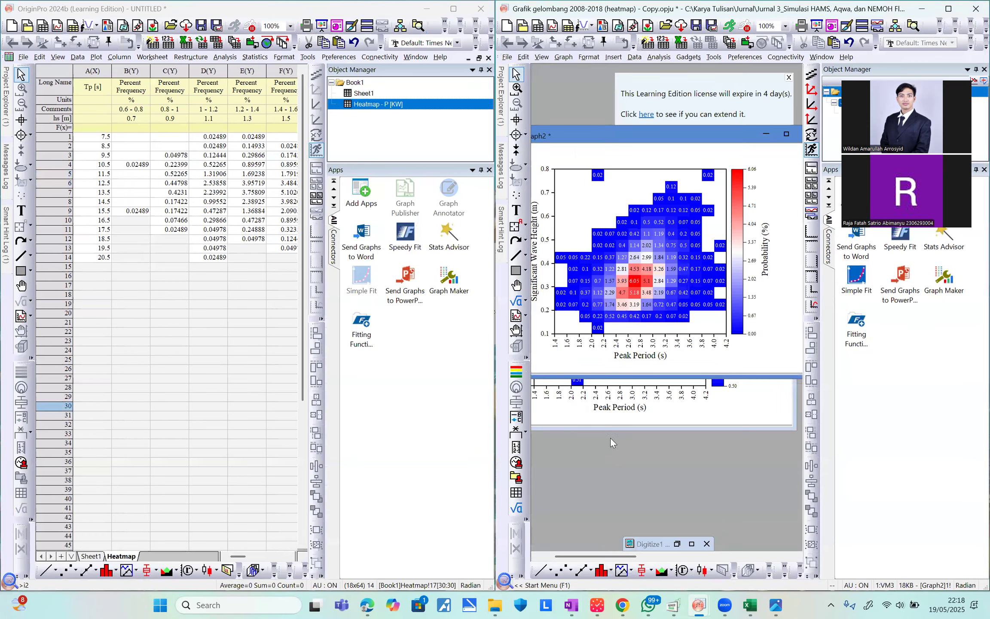
click(503, 91)
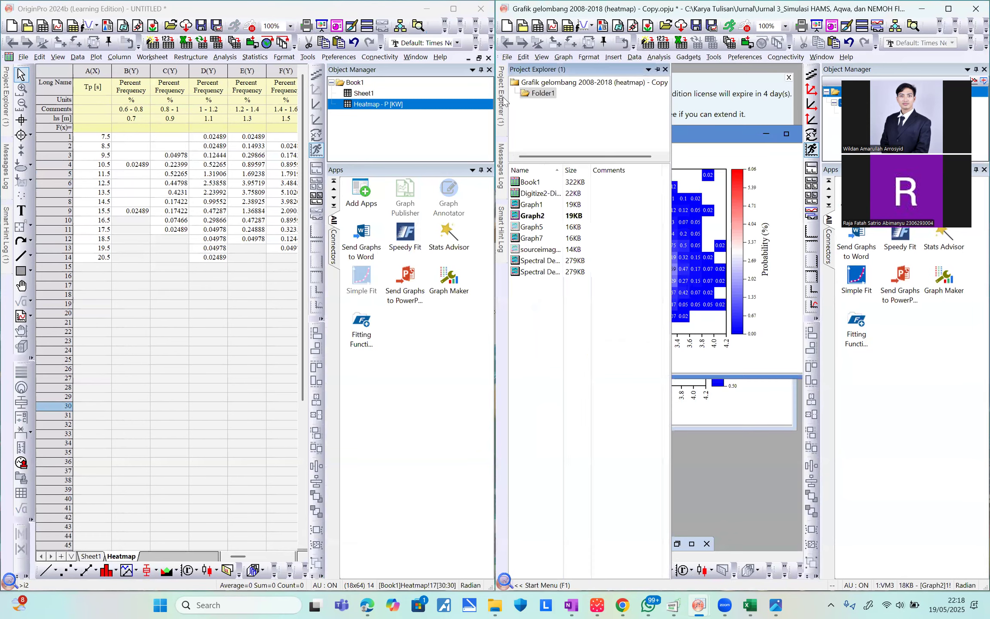
double_click(530, 183)
click(721, 313)
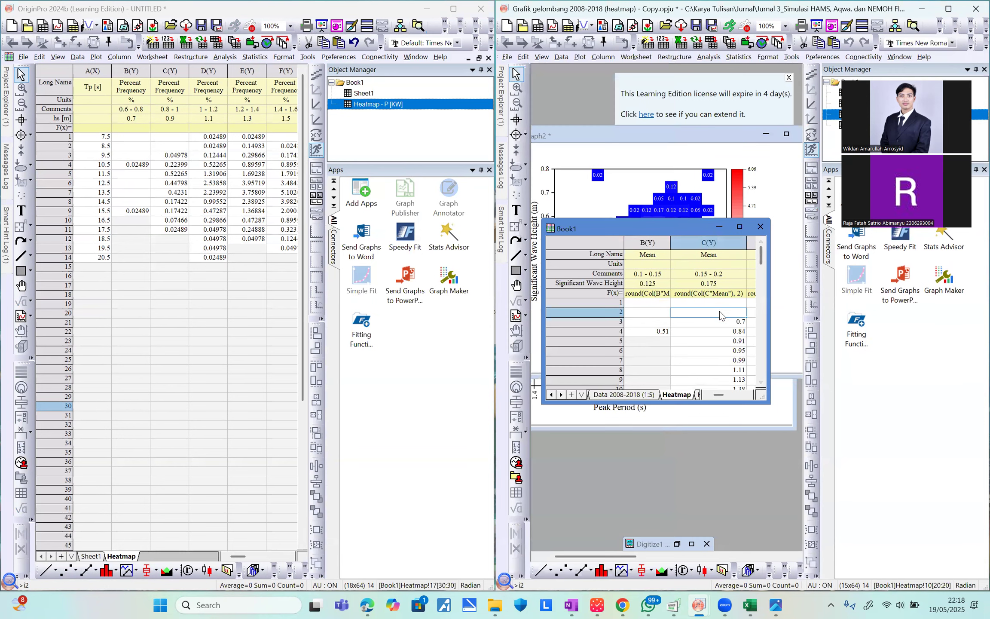
click(661, 293)
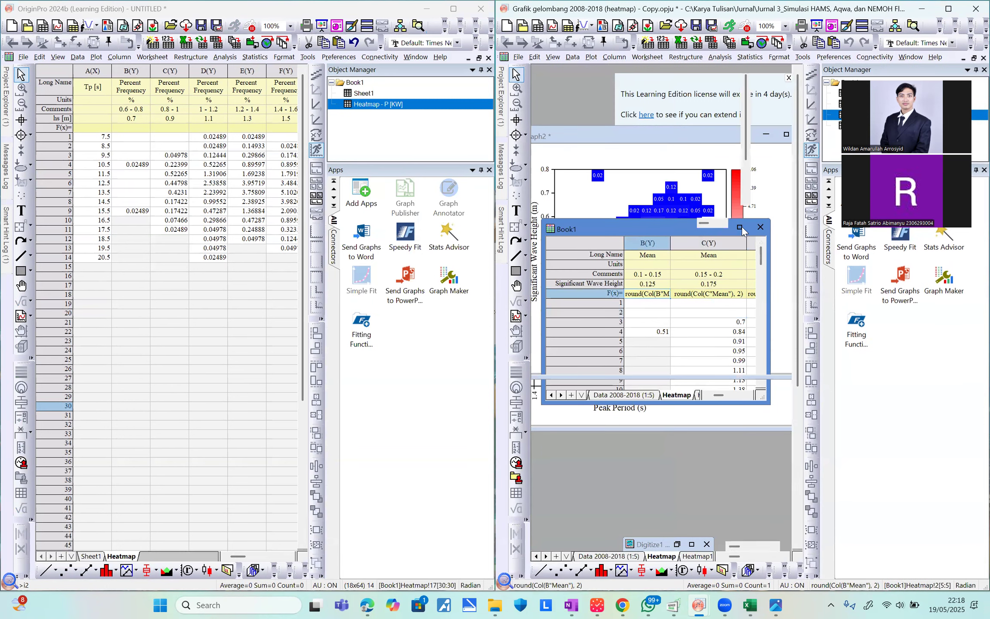
click(740, 227)
drag(735, 556, 716, 555)
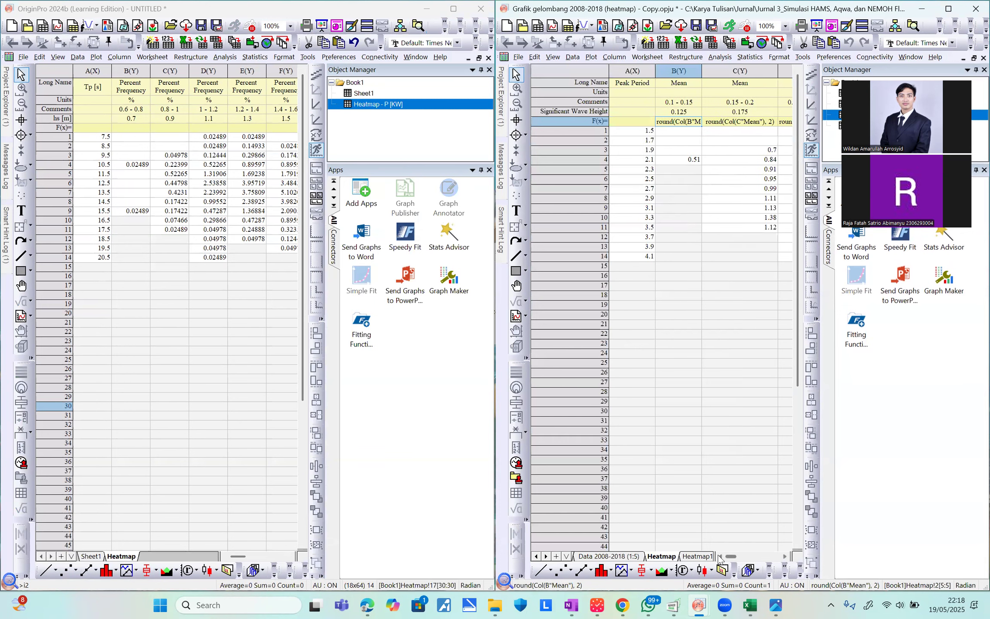
Copy the formula round(Col(B"Mean"), 2) from column B of the reference Heatmap sheet
double_click(675, 120)
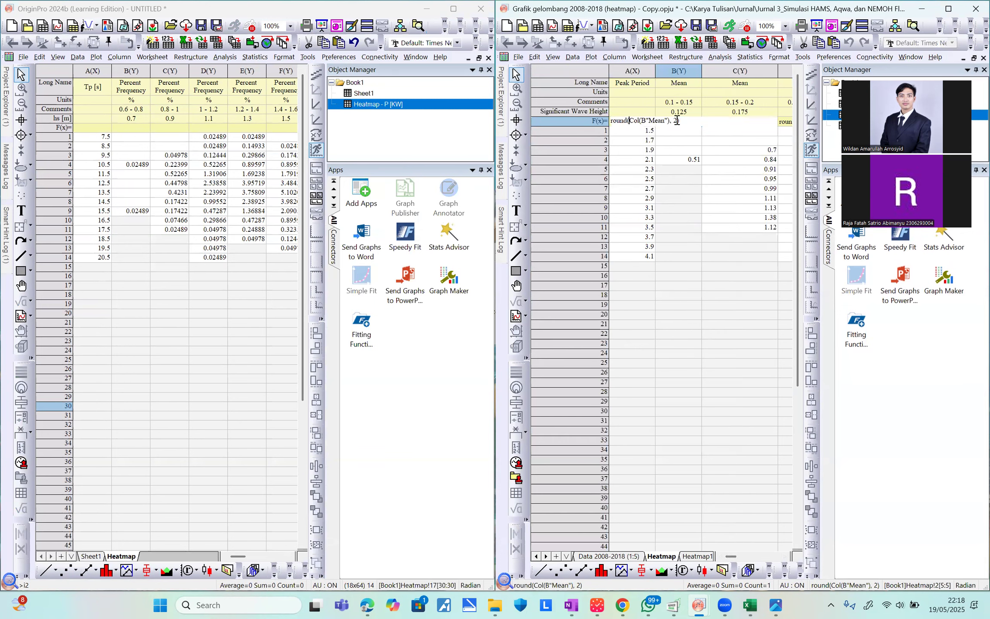
click(687, 120)
key(ctrl+a)
key(ctrl+c)
click(728, 354)
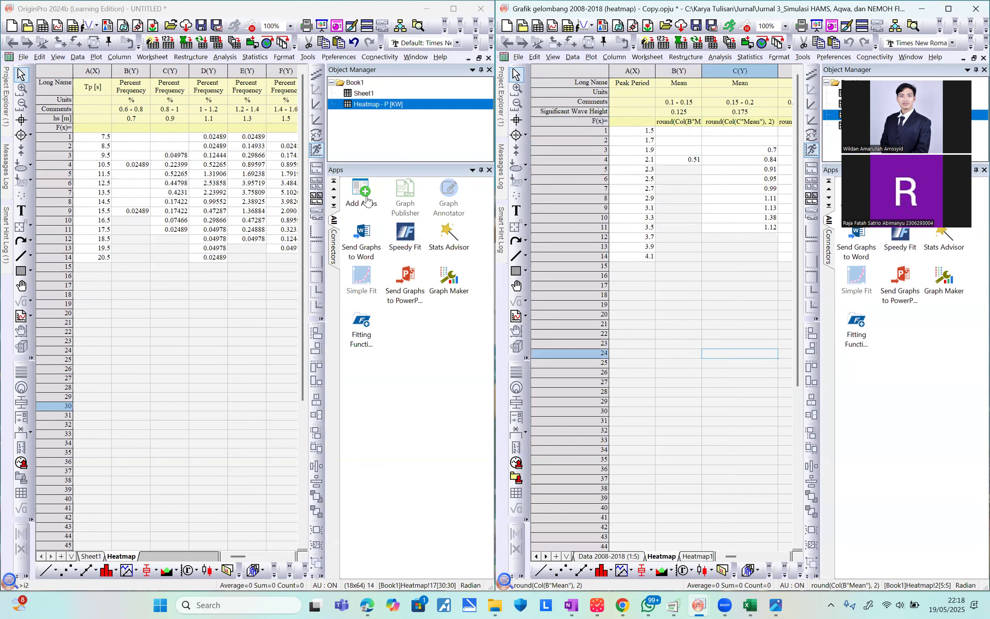
Enlarge the new project to full screen and paste round(Col(B"Mean"), 2) as the formula of its Heatmap sheet's column B
double_click(125, 128)
click(453, 9)
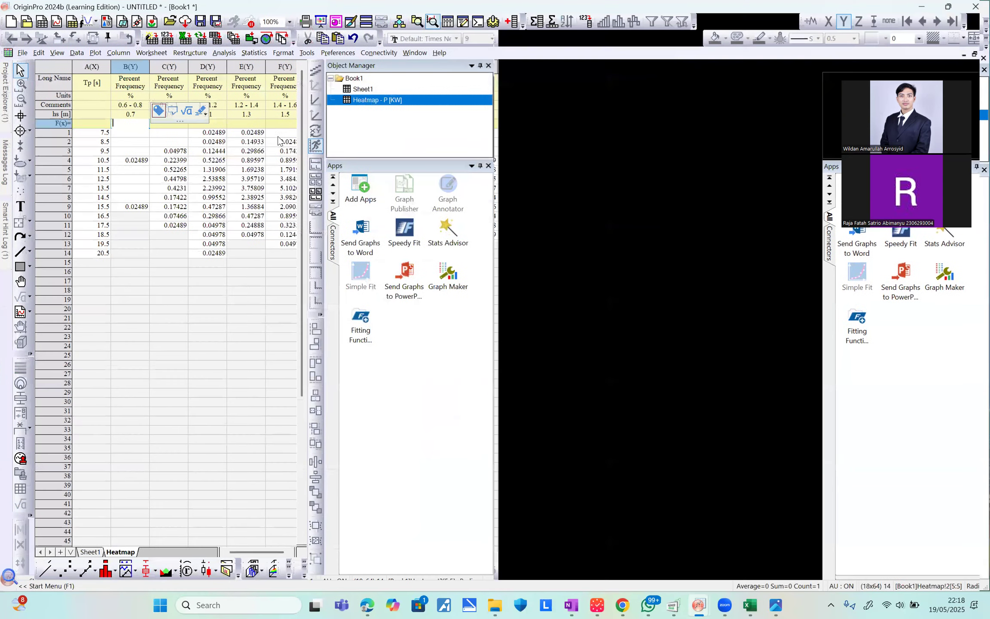
key(ctrl+v)
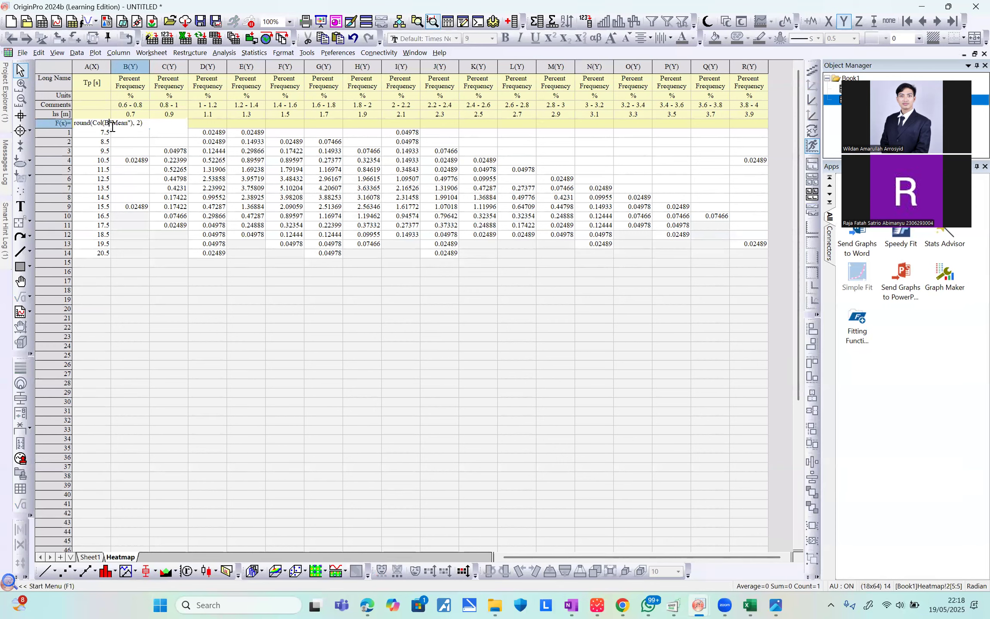
key(Return)
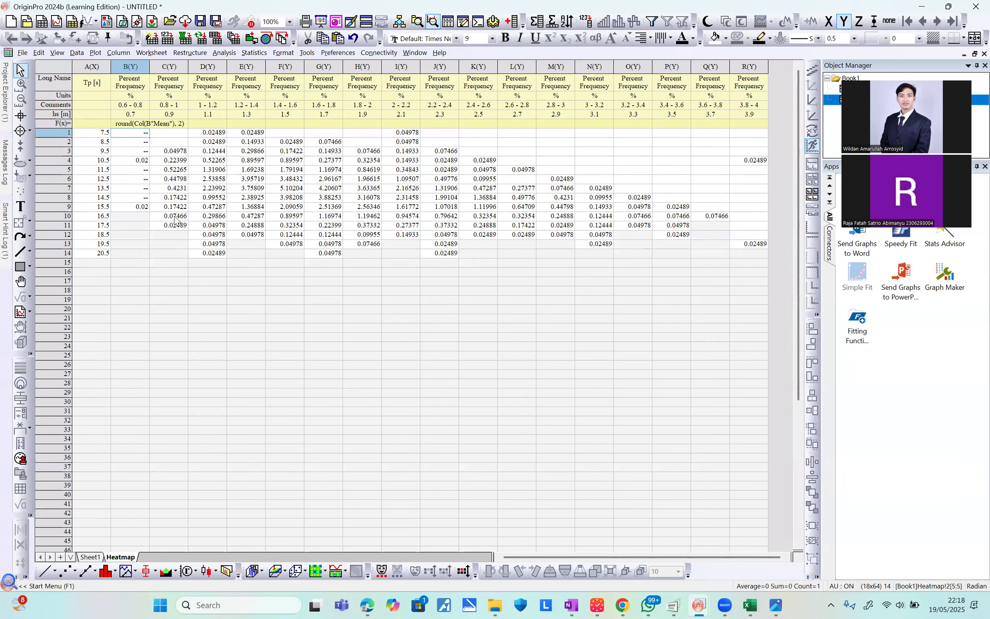
Set the Heatmap sheet's column C formula to round(Col(C"Mean"), 2)
drag(136, 134, 138, 143)
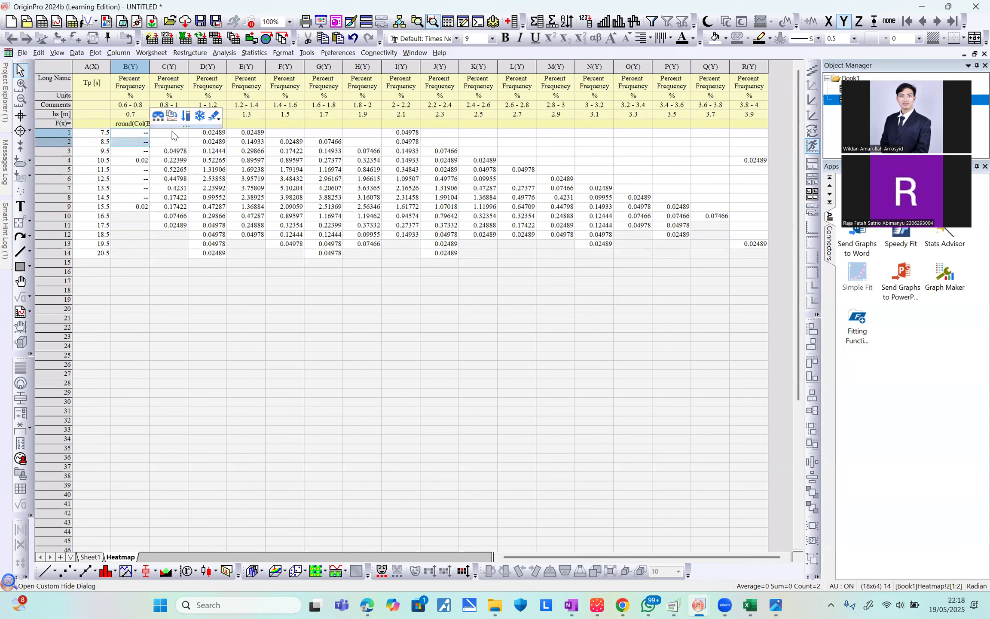
click(175, 125)
double_click(176, 127)
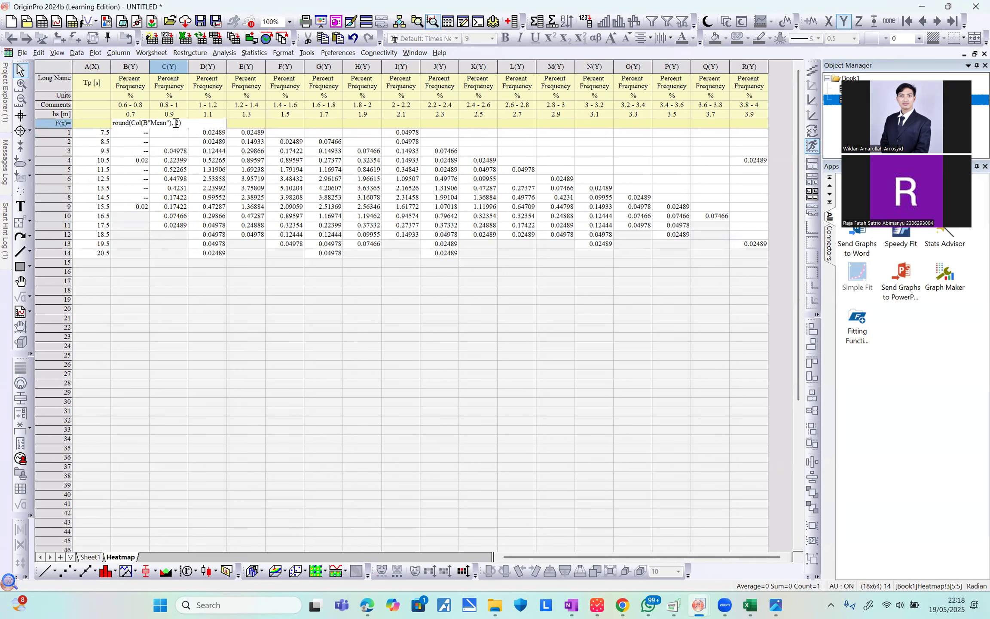
key(BackSpace)
text(C)
Set the Heatmap sheet's column D formula to round(Col(D"Mean"), 2)
click(202, 123)
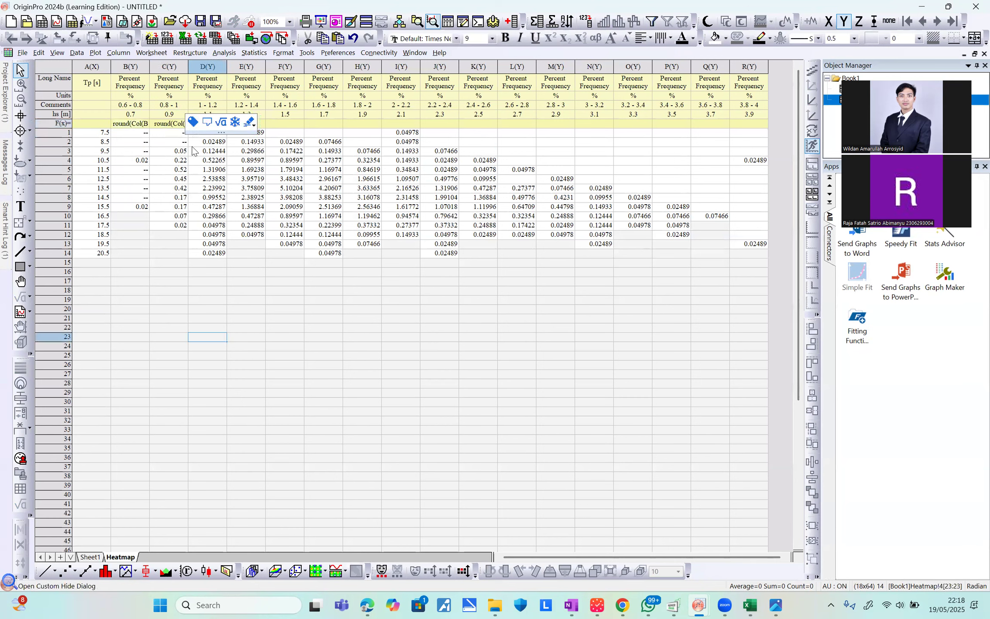
double_click(202, 124)
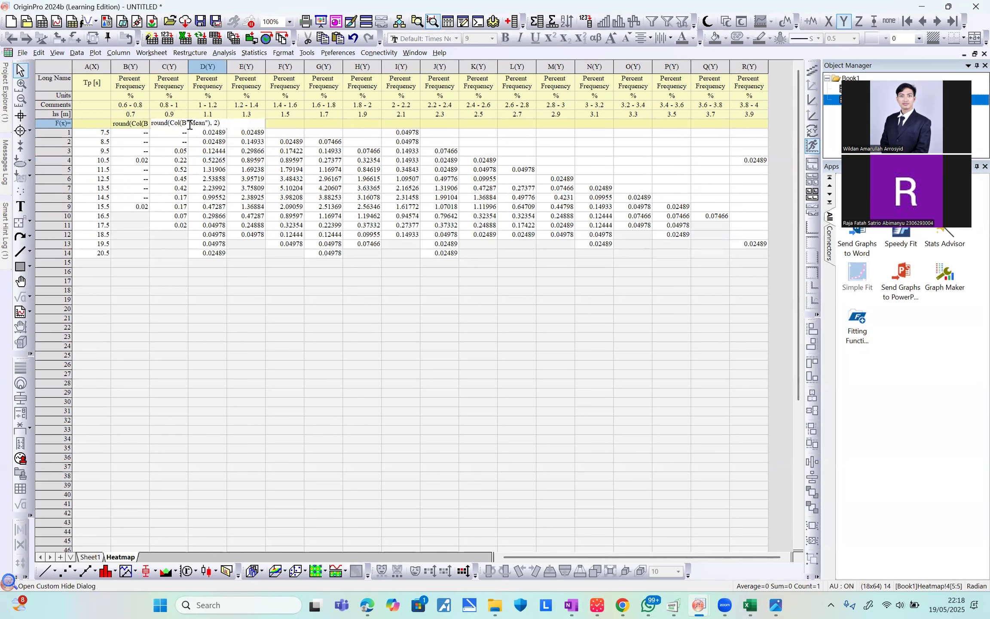
key(BackSpace)
text(D)
key(Return)
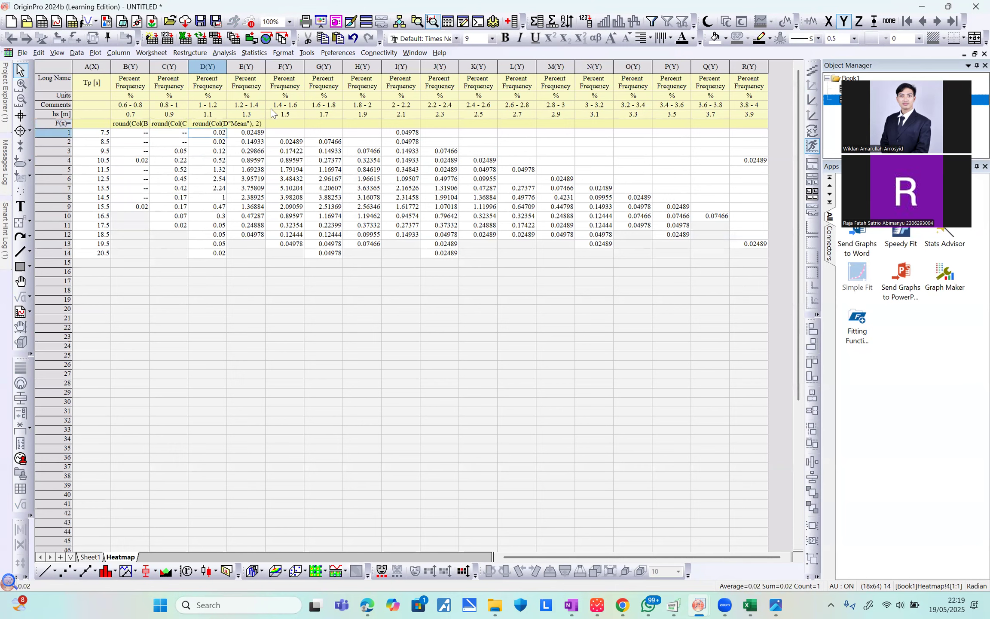
Clear the missing-value dashes in columns B and C rows 1-2, column B row 3 and column B rows 5-8
drag(144, 133, 181, 142)
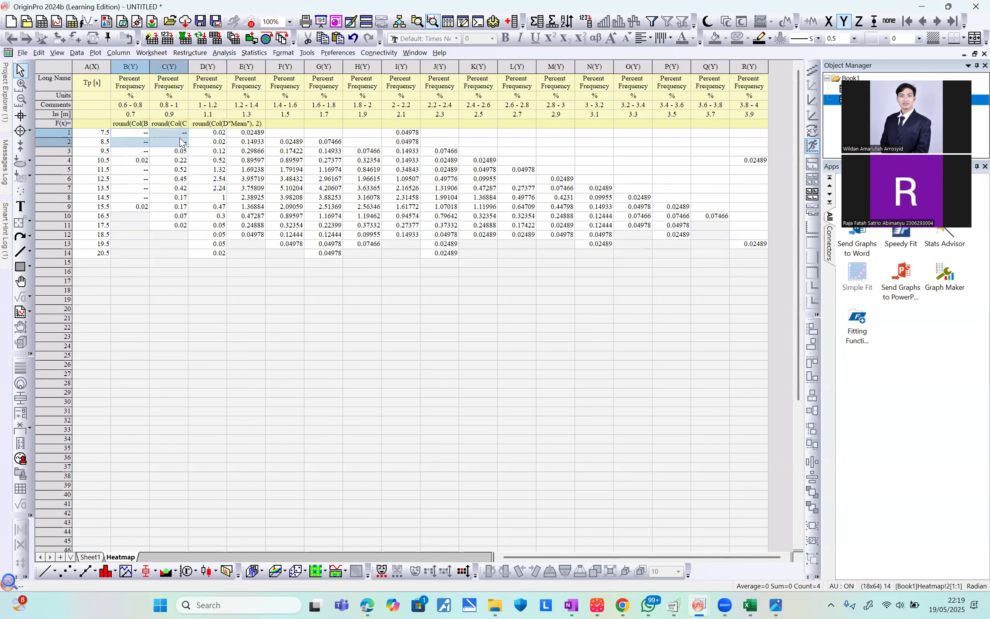
click(146, 152)
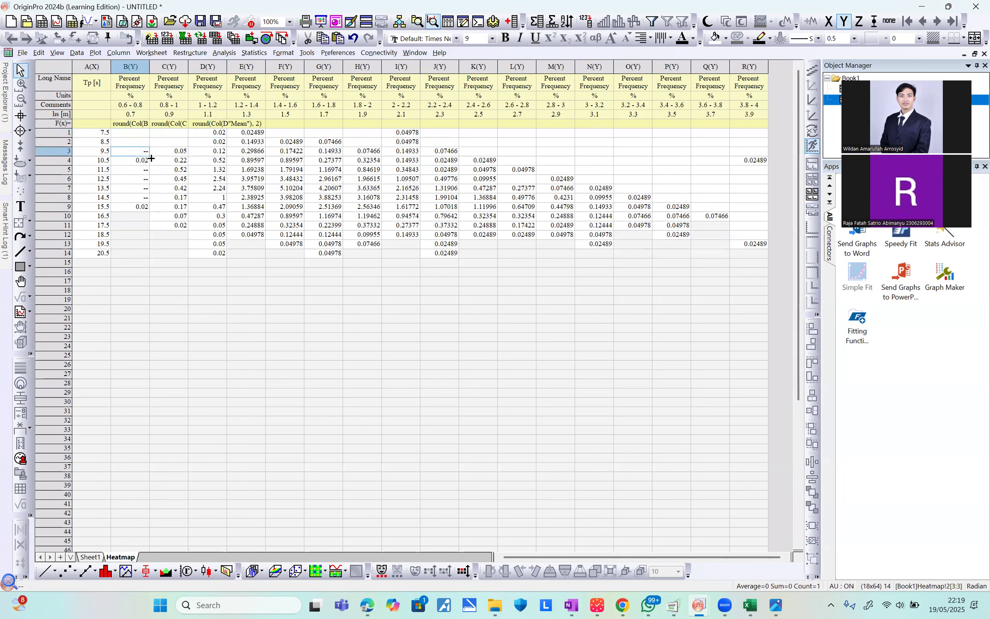
drag(142, 170, 142, 194)
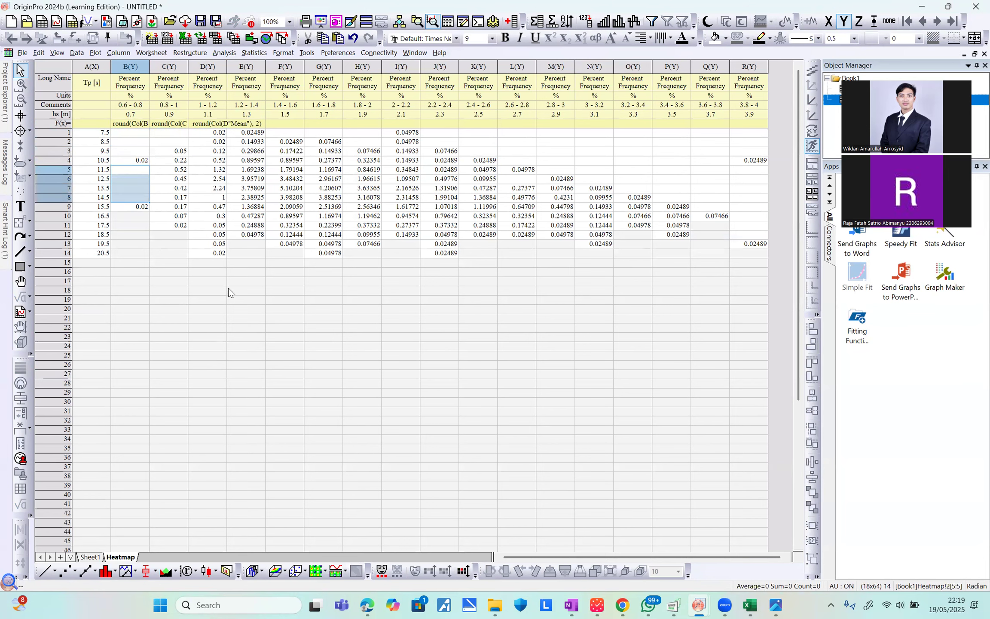
key(Delete)
click(231, 310)
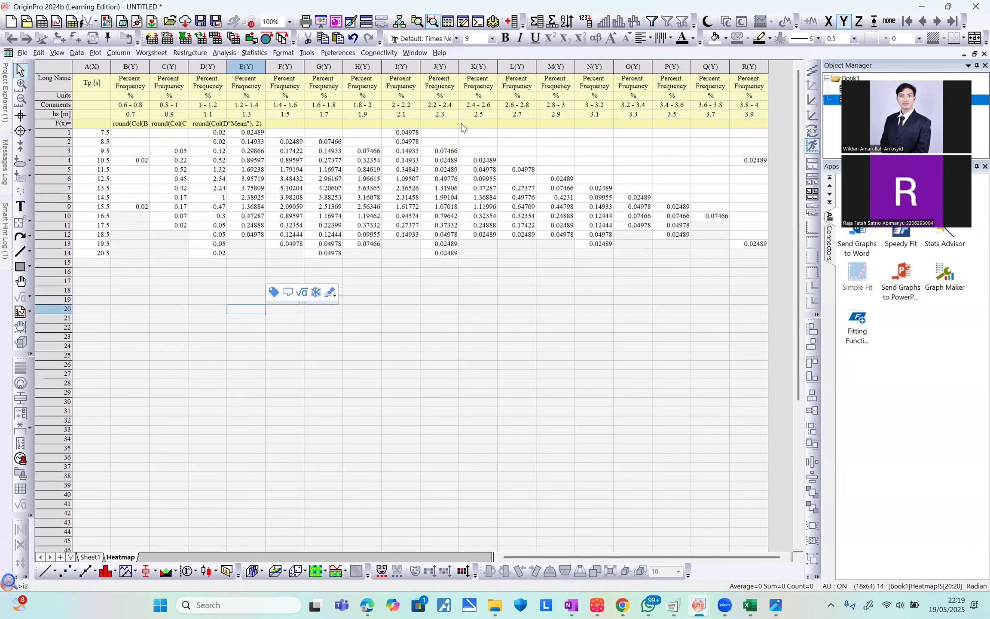
Restore the workbook window's size and open the heatmap graph Graph1 enlarged
click(973, 53)
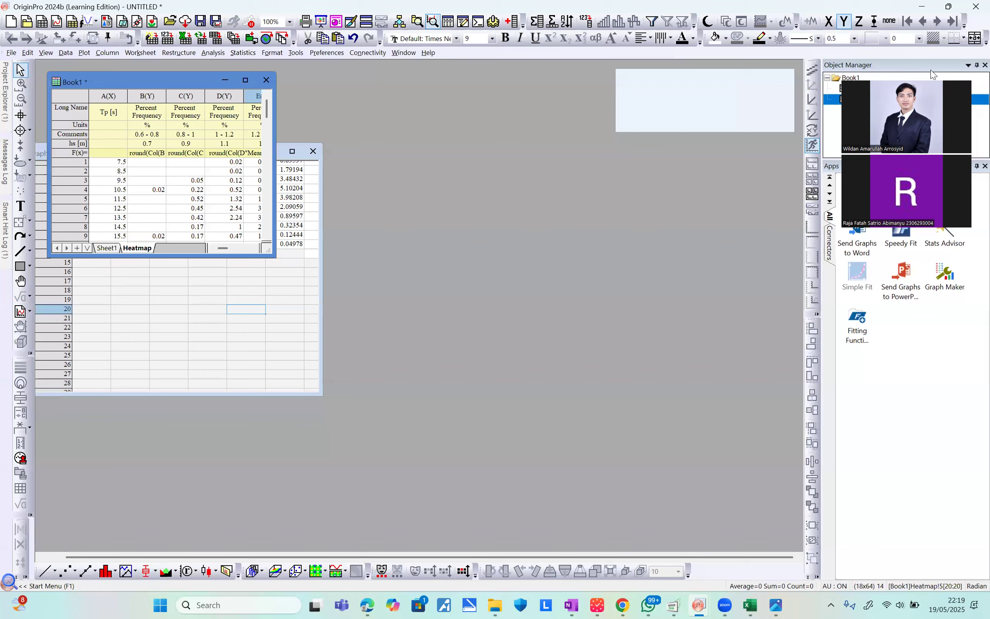
click(292, 153)
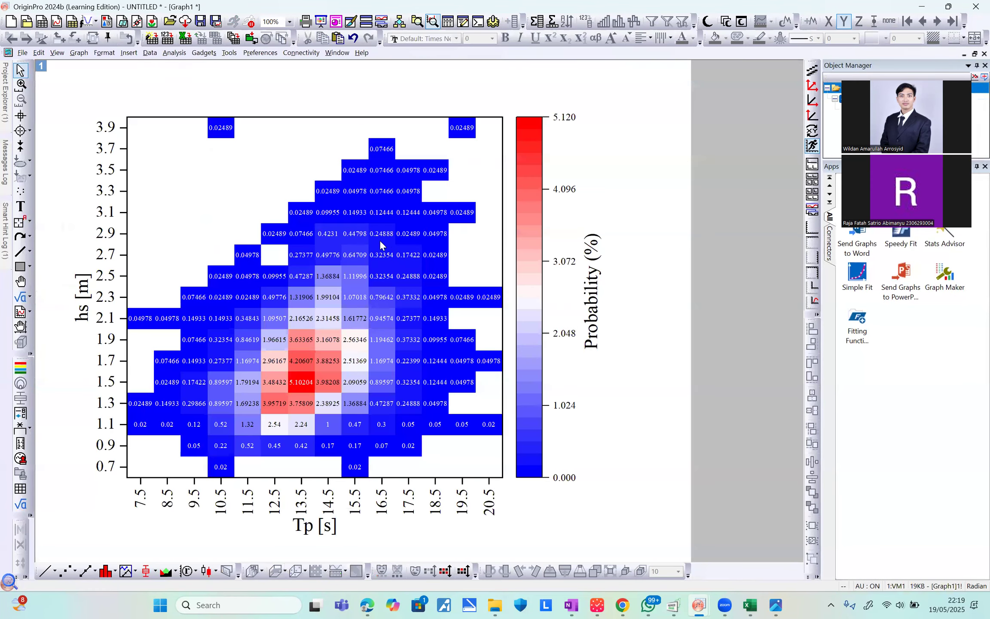
click(565, 268)
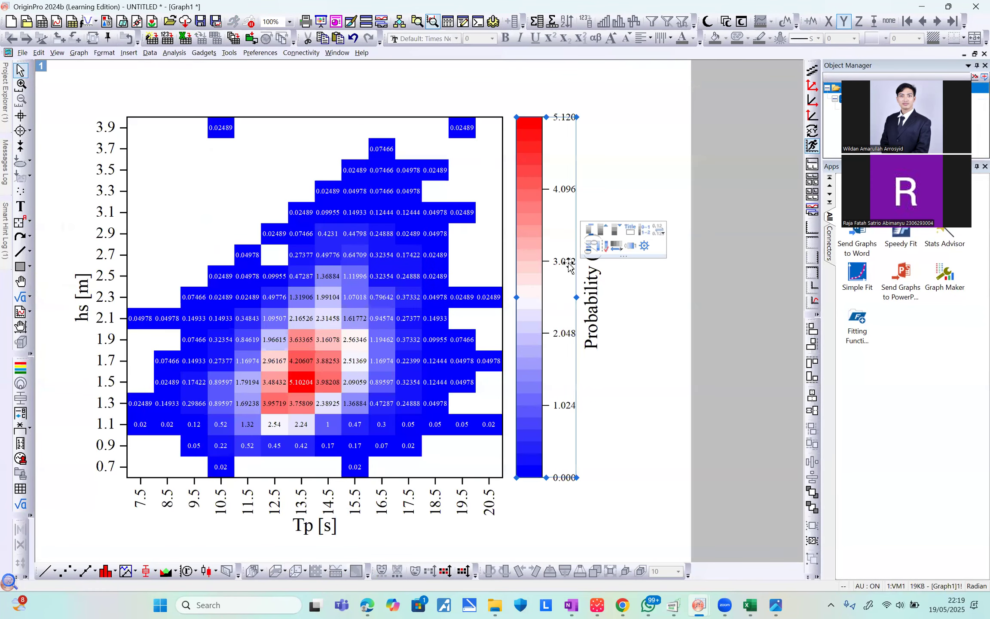
click(637, 335)
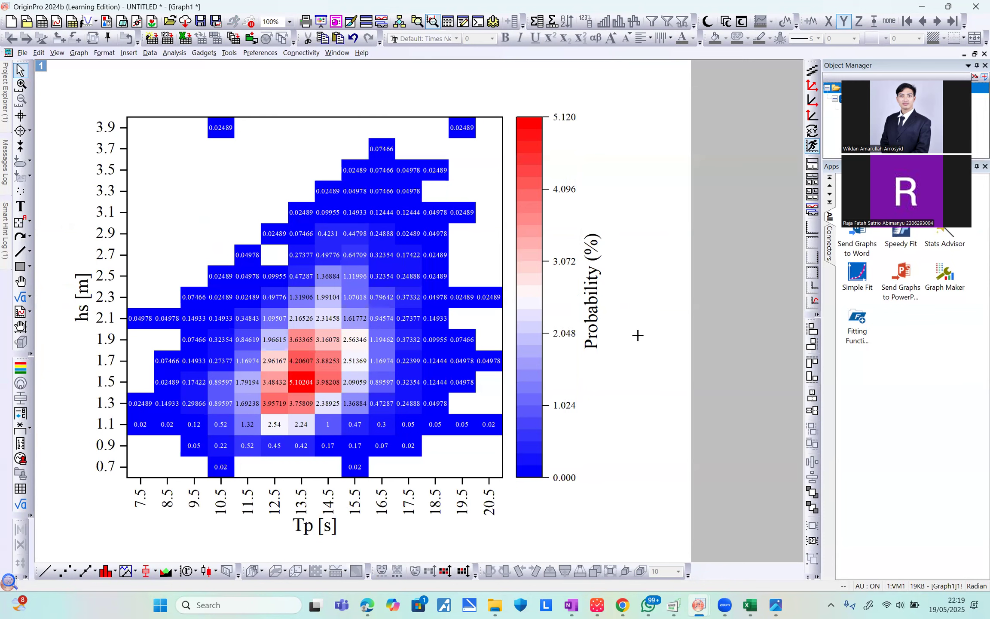
Increase the heatmap colour scale's major levels to nine intervals between 0 and 5.120
click(565, 267)
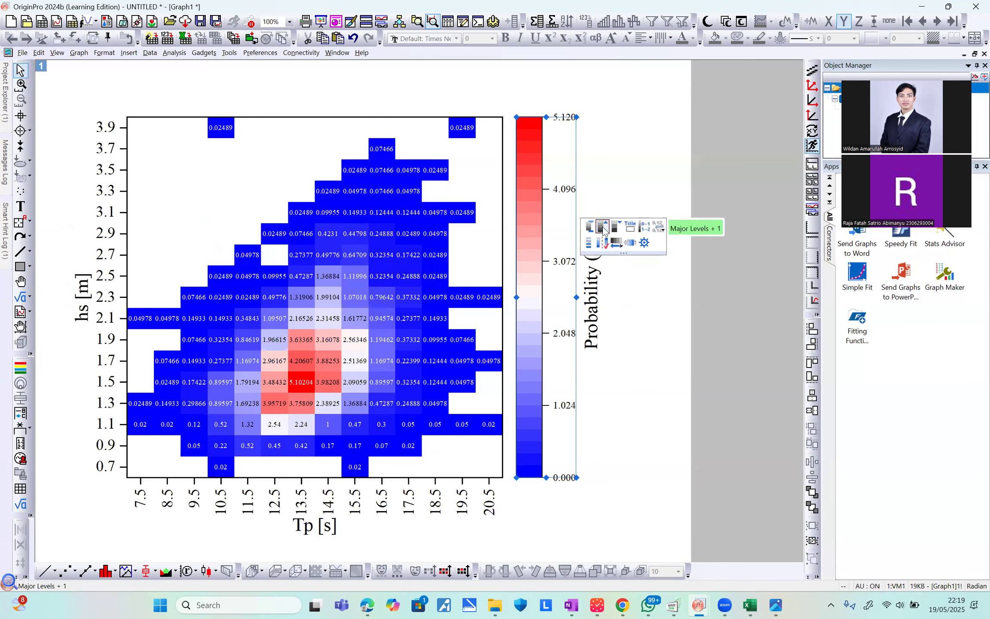
click(603, 226)
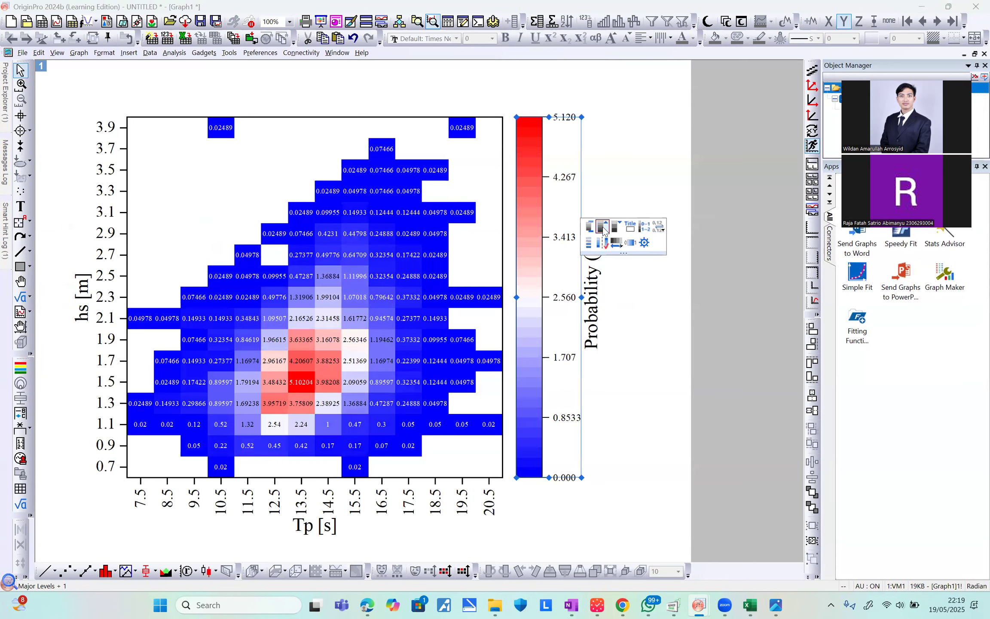
click(603, 227)
click(603, 227)
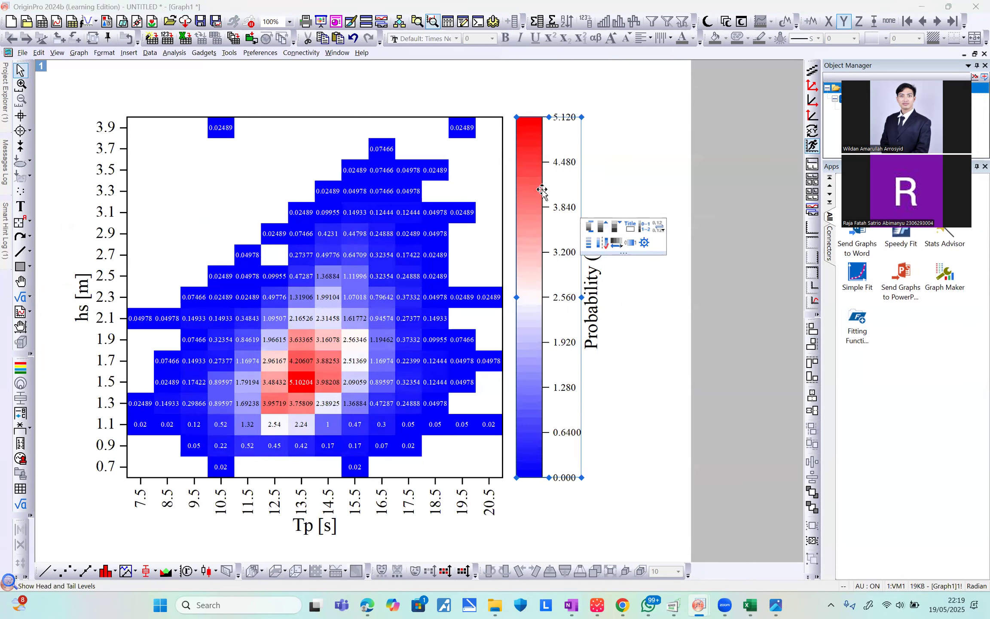
click(615, 226)
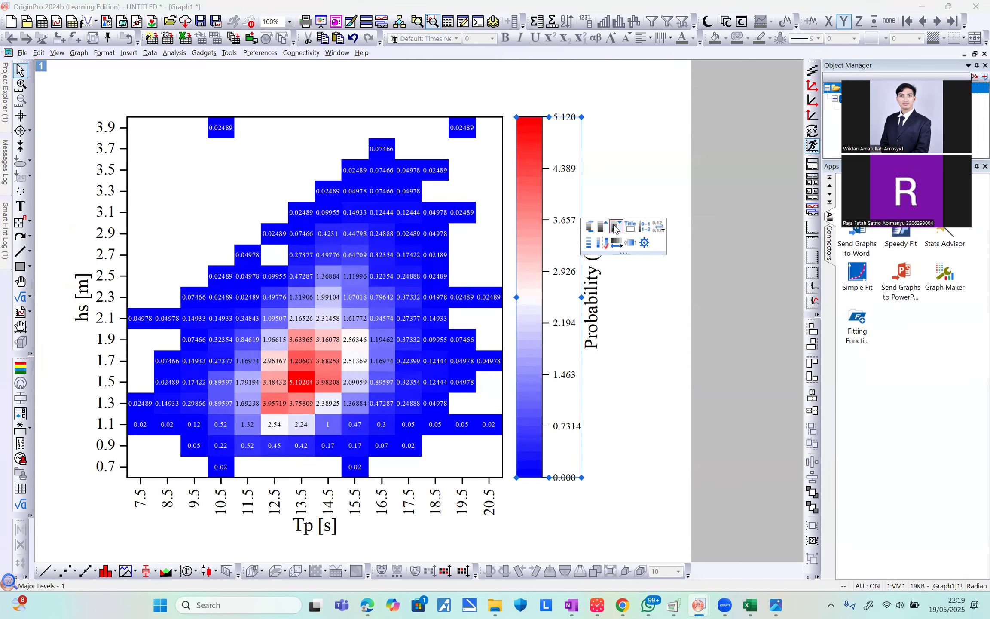
click(600, 227)
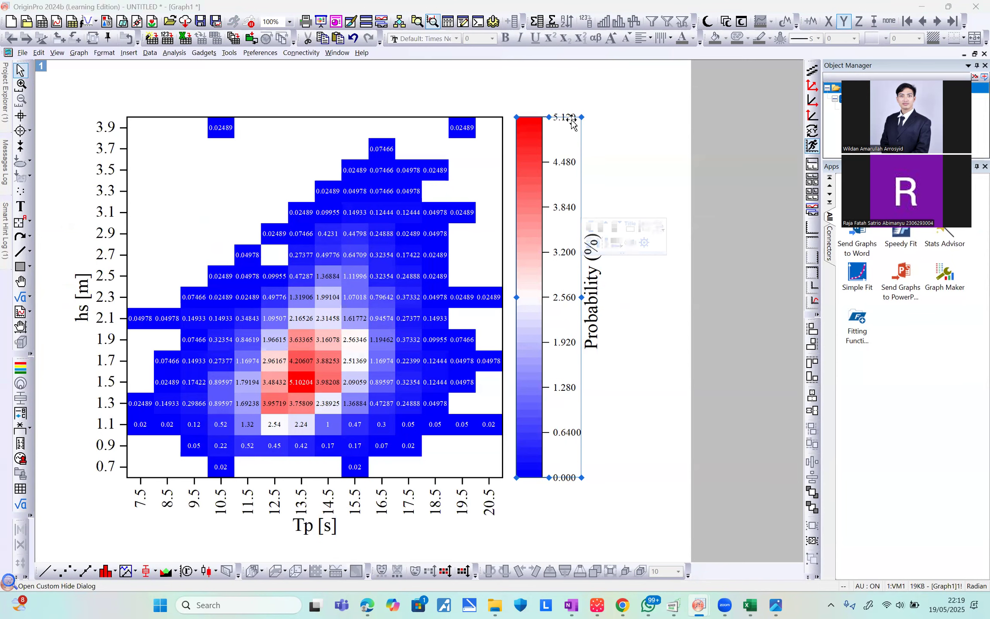
click(572, 259)
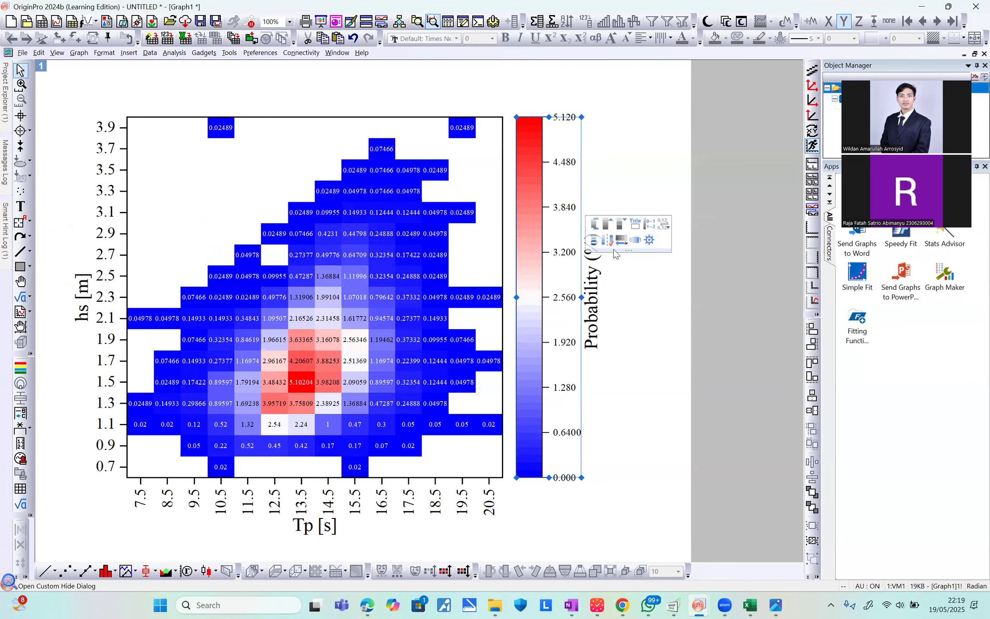
click(611, 224)
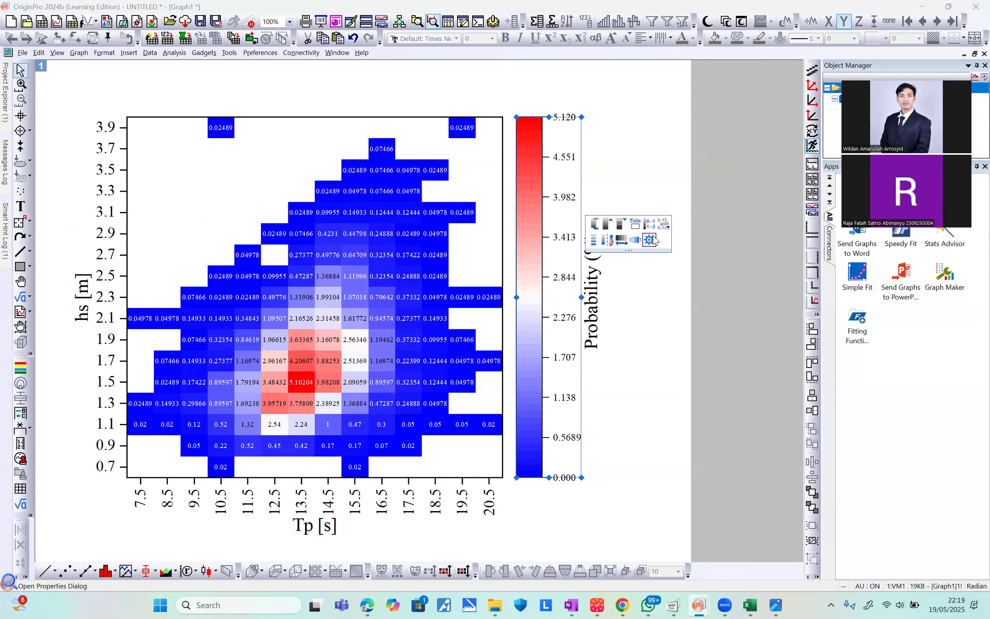
Set the colour scale's labels to 2 decimal places
click(638, 259)
click(564, 226)
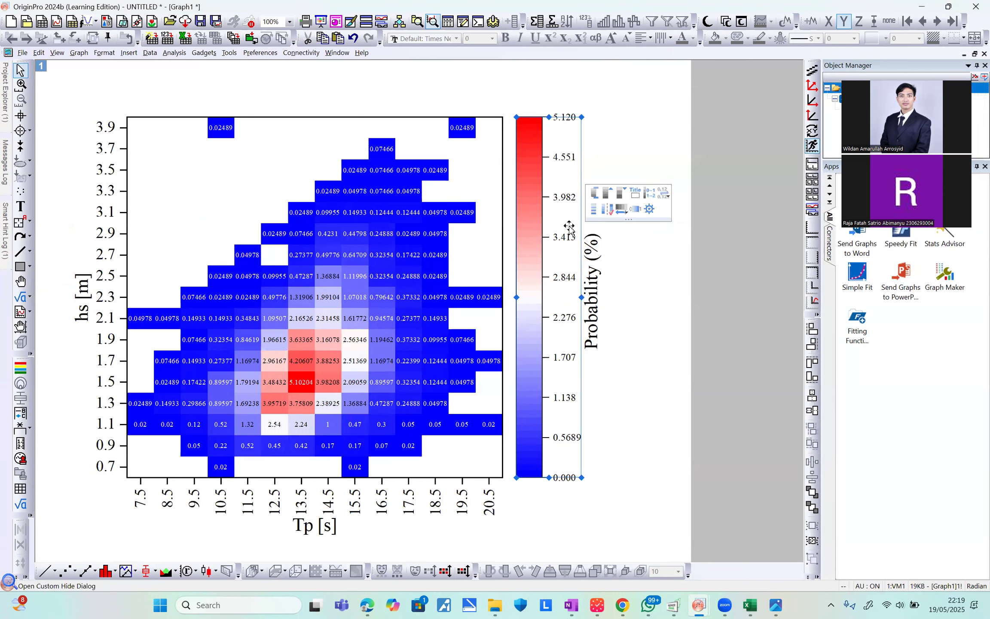
click(663, 195)
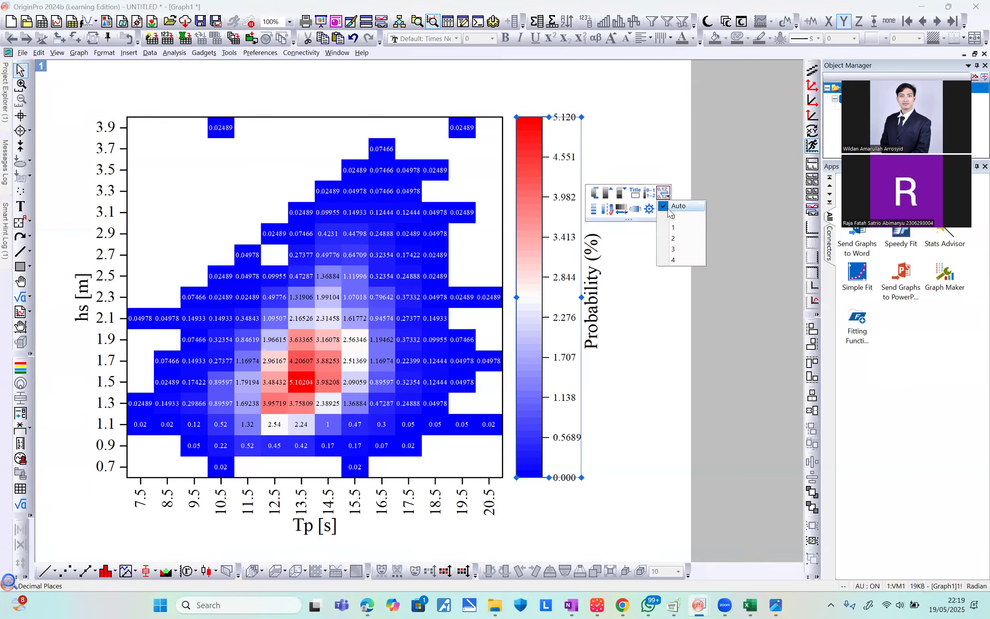
click(673, 238)
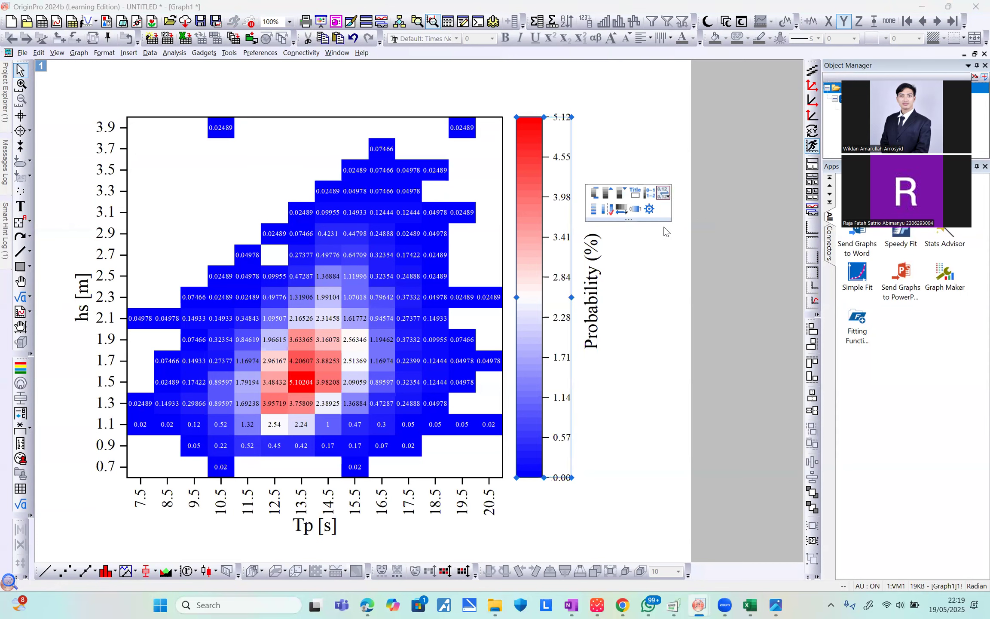
click(611, 397)
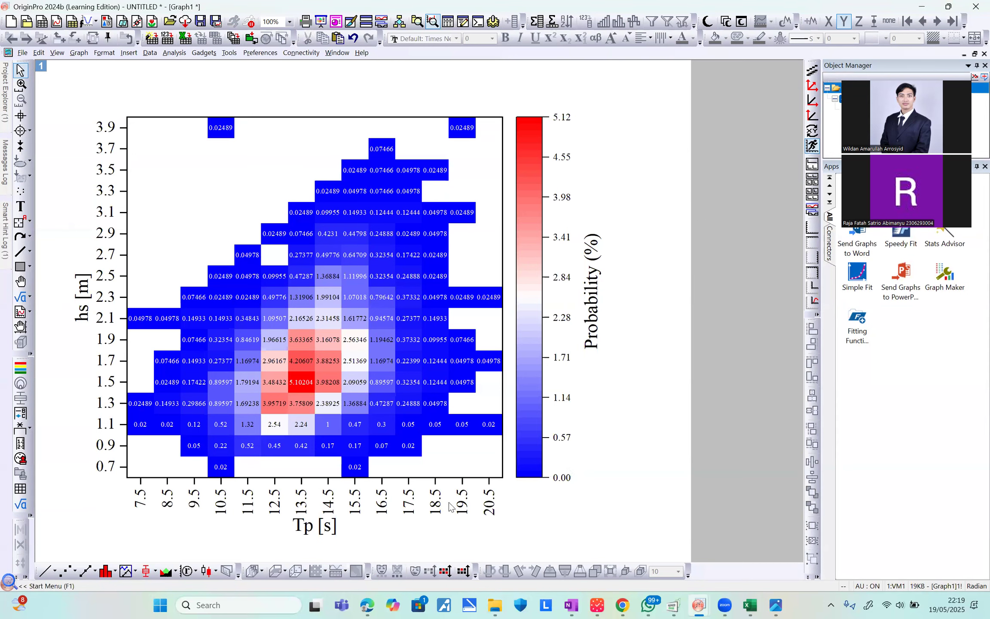
Open the heatmap's X axis settings and examine the scale, rescale and tick options for the horizontal and vertical axes
double_click(435, 506)
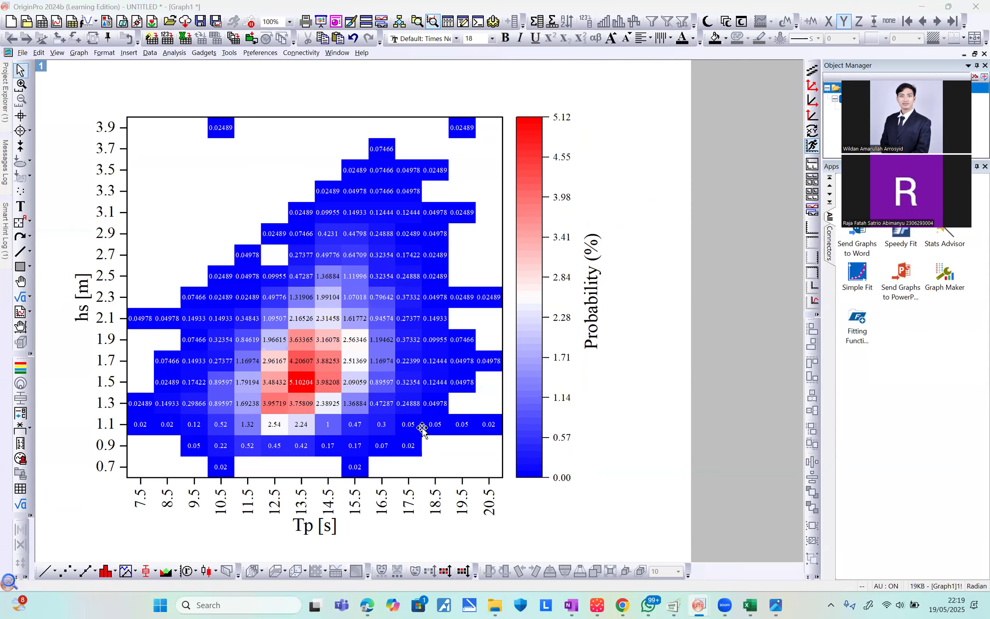
click(393, 135)
click(446, 135)
click(388, 134)
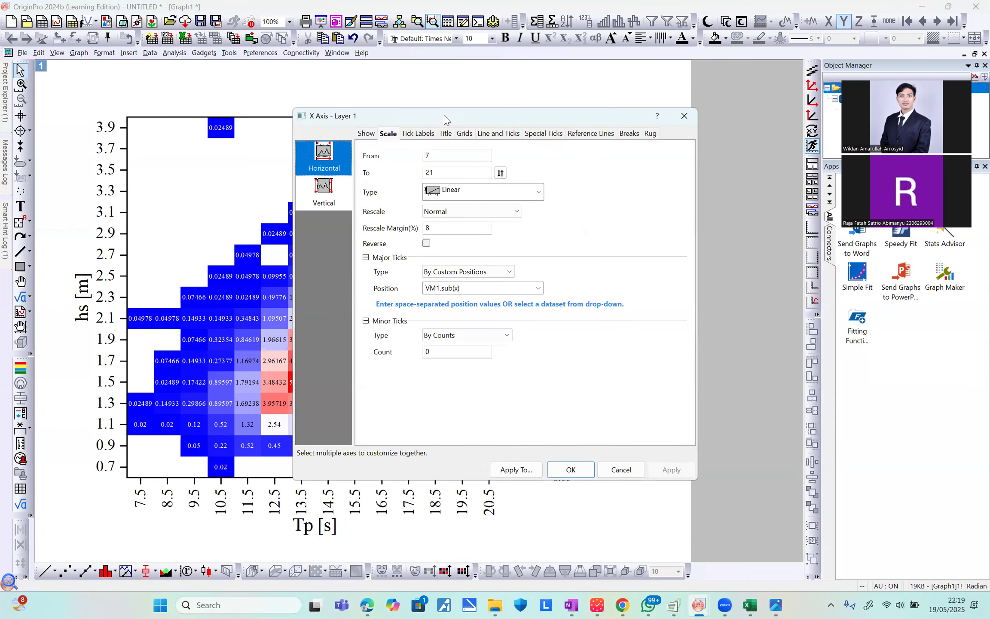
drag(445, 120, 458, 56)
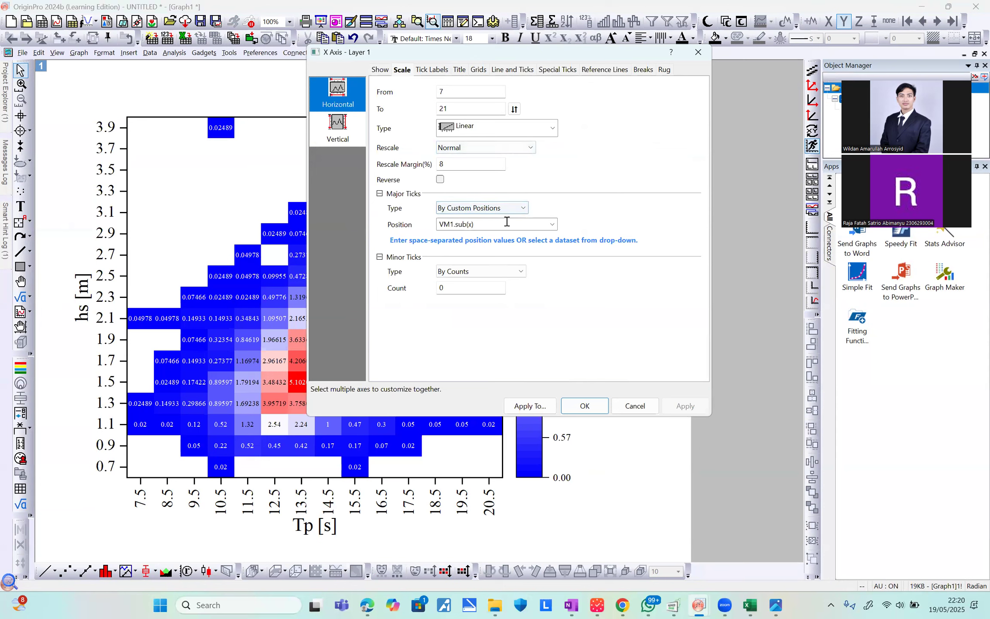
click(501, 149)
click(585, 163)
click(337, 126)
click(339, 98)
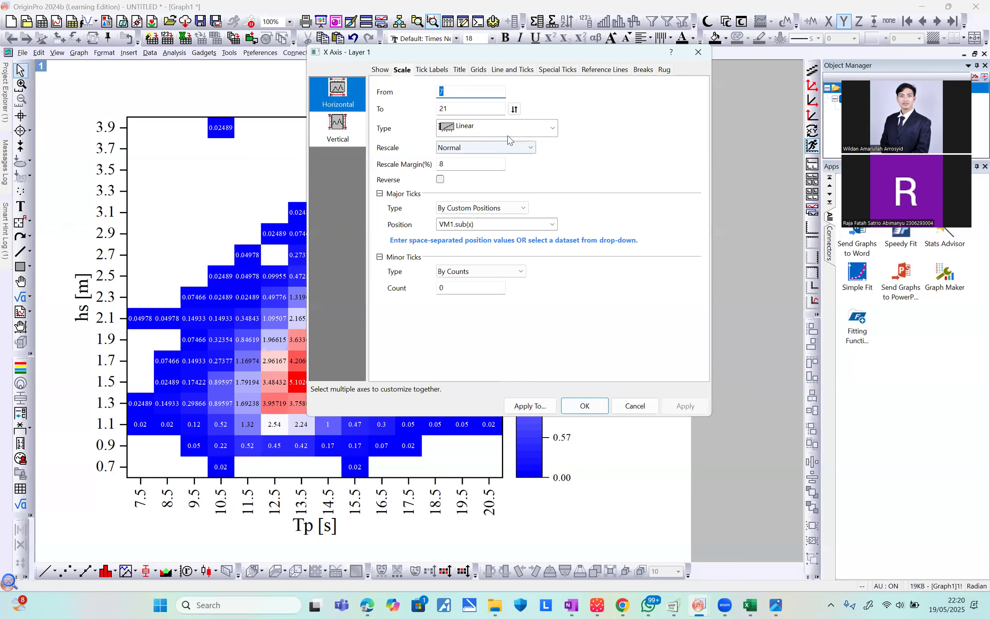
click(507, 147)
click(580, 552)
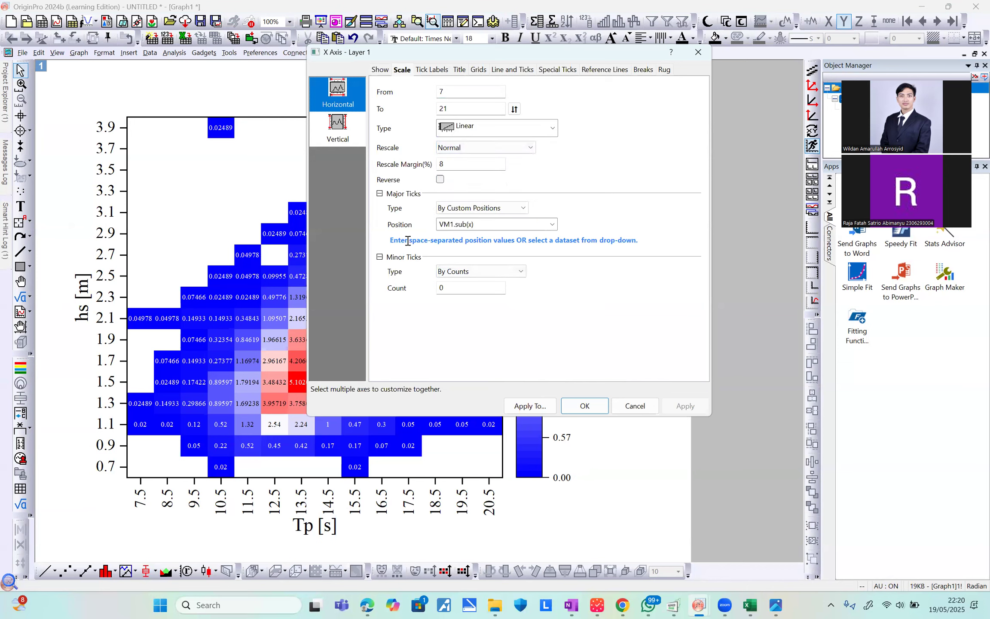
Examine the axis display, tick label, title, grid, and line and tick settings, then close the axis settings
click(430, 70)
click(381, 70)
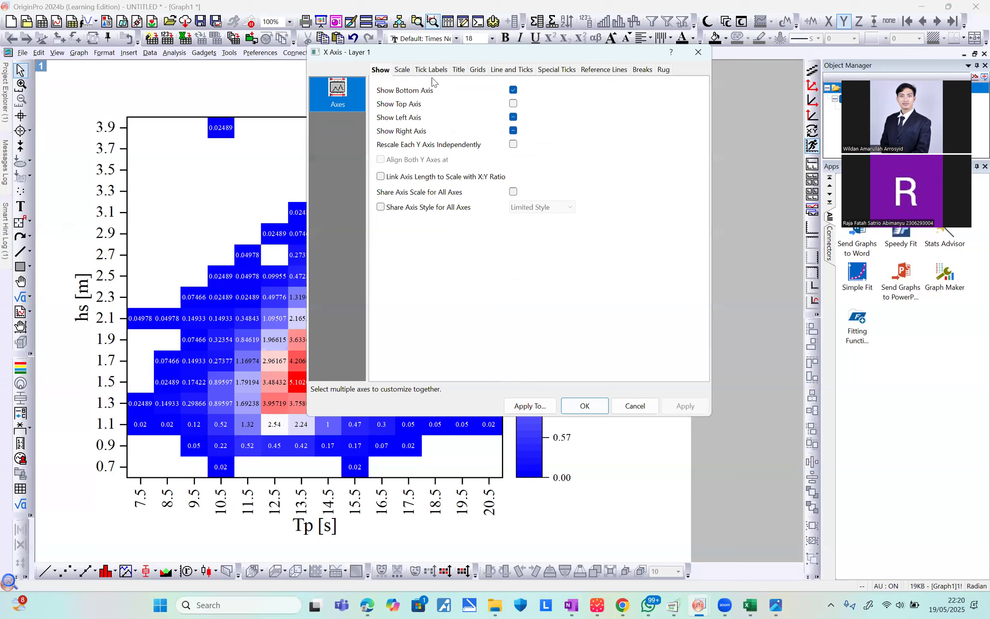
click(459, 70)
click(511, 72)
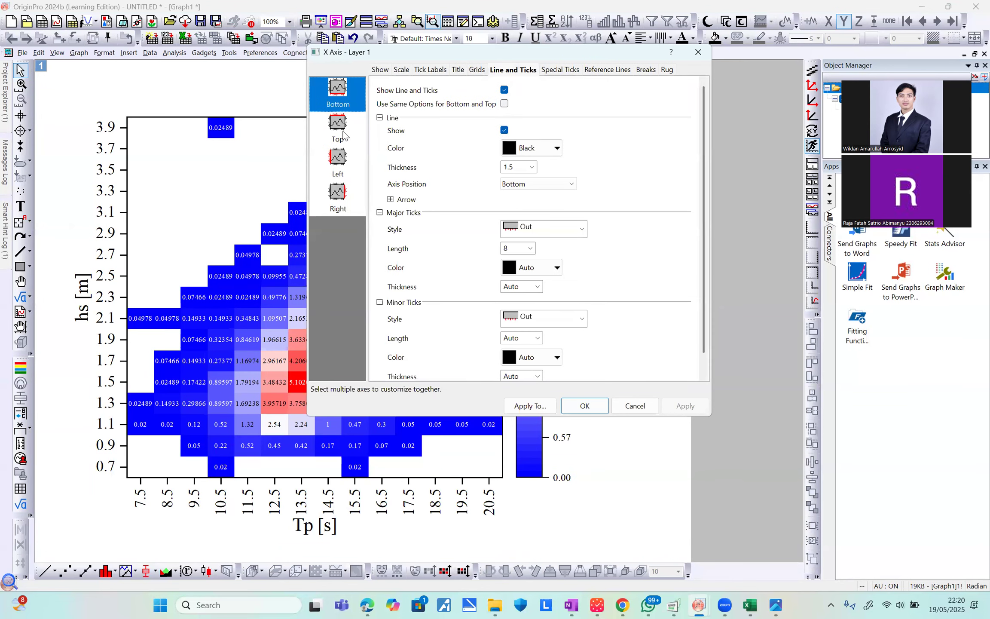
scroll(541, 309, down, 3)
scroll(553, 262, up, 3)
click(478, 70)
click(459, 70)
click(431, 70)
click(401, 70)
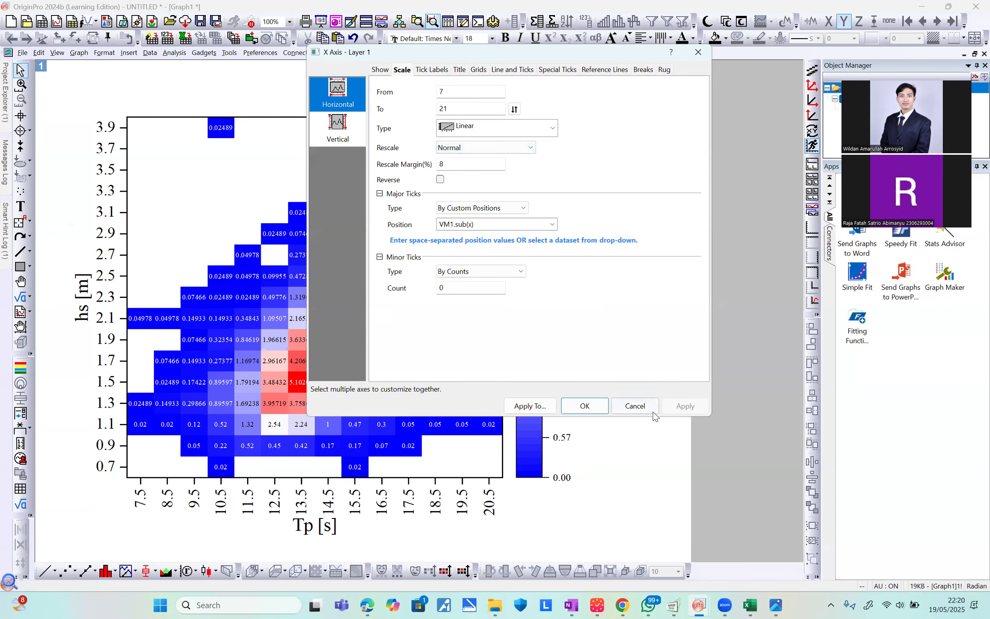
click(603, 412)
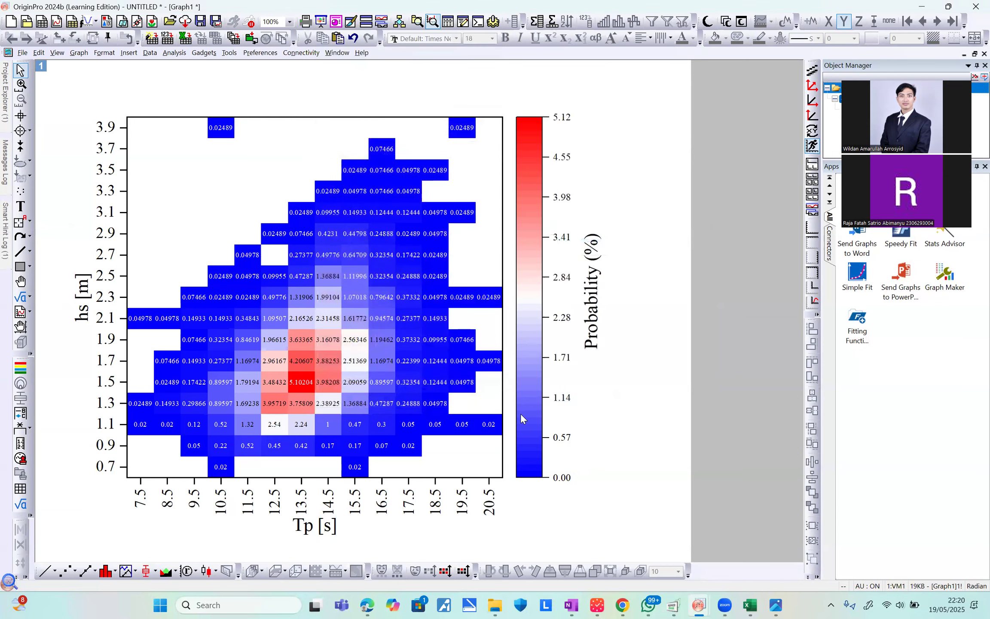
Restore the graph window's size and open Book1's Sheet1 enlarged
mouse_move(475, 303)
click(973, 54)
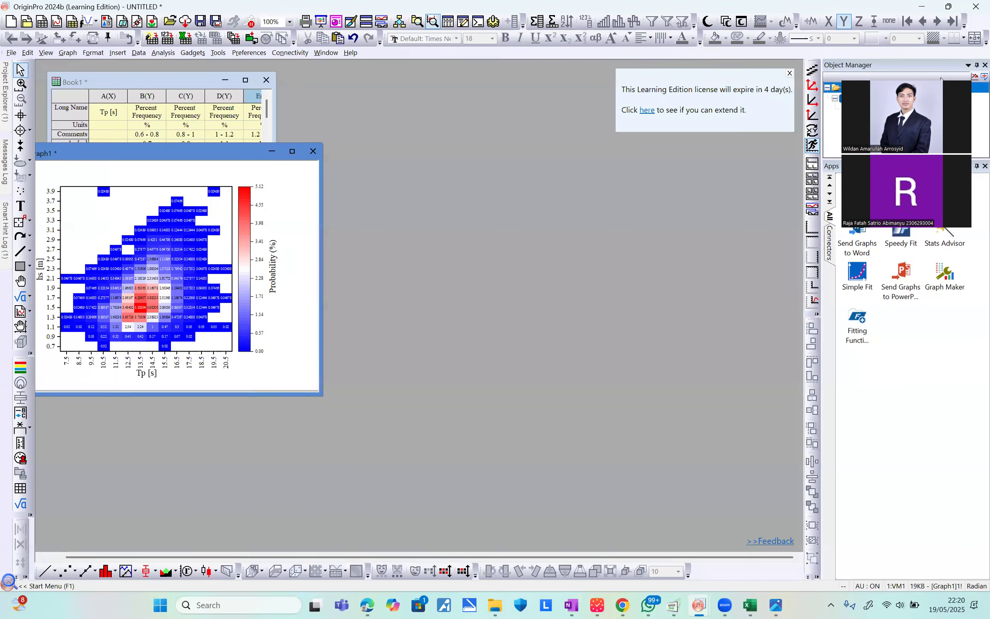
click(245, 79)
click(90, 557)
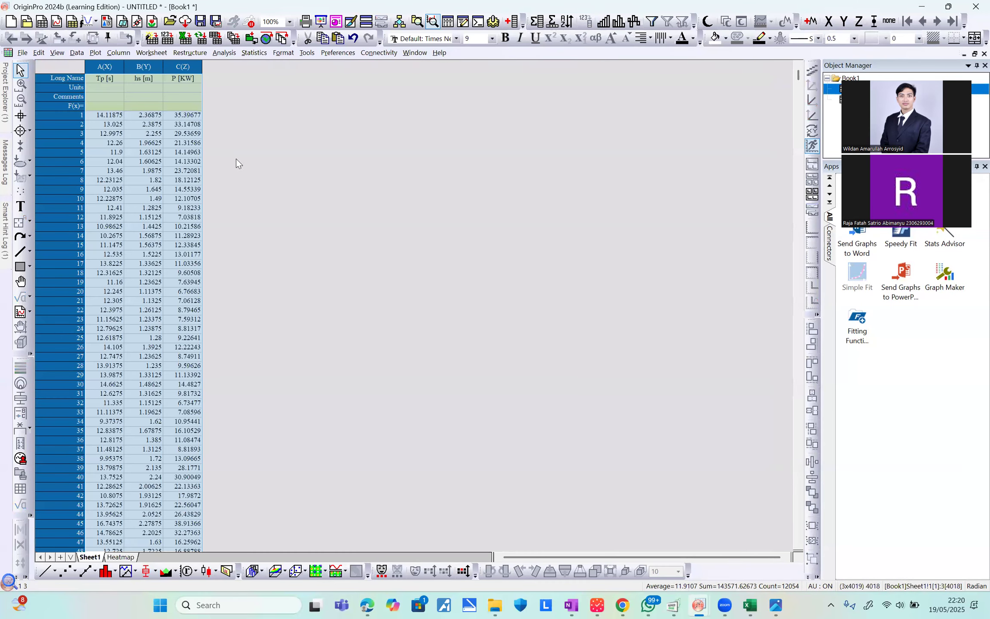
Plot a heatmap with labels from all Sheet1 columns, computing the Mean of column Z
click(137, 90)
click(71, 68)
click(95, 54)
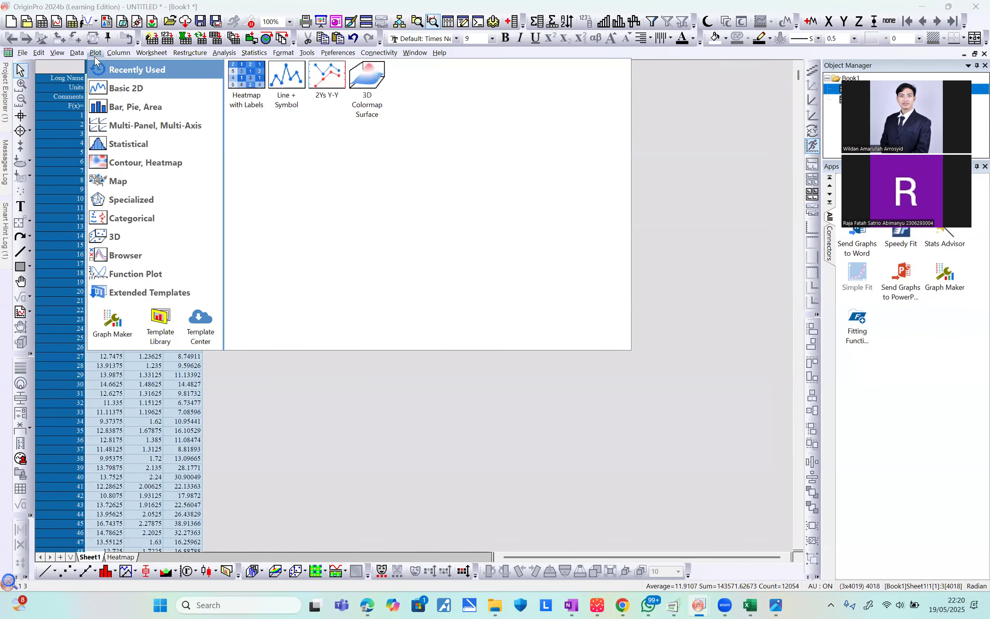
click(255, 81)
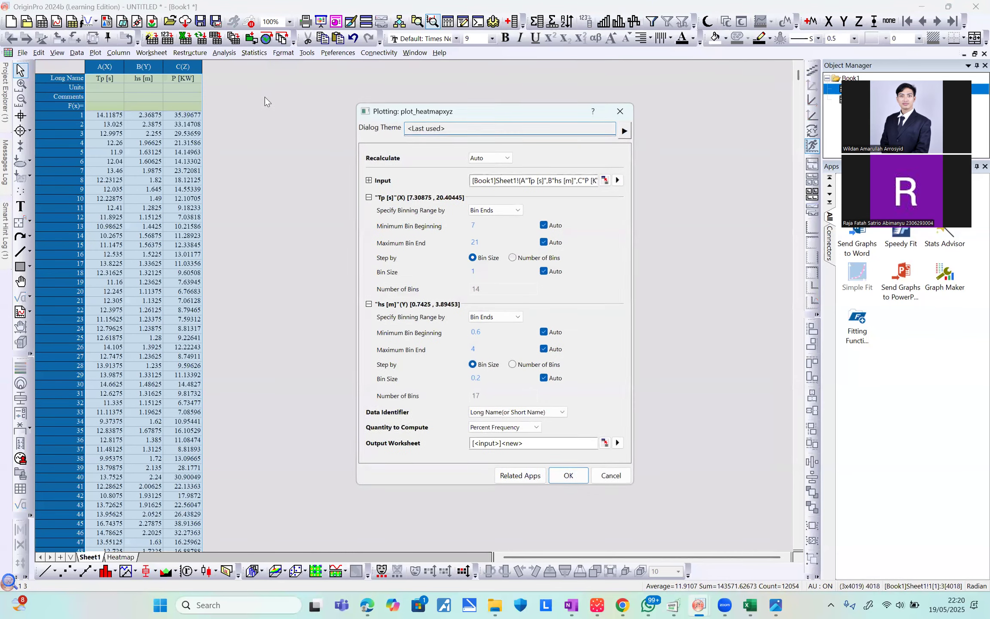
click(507, 427)
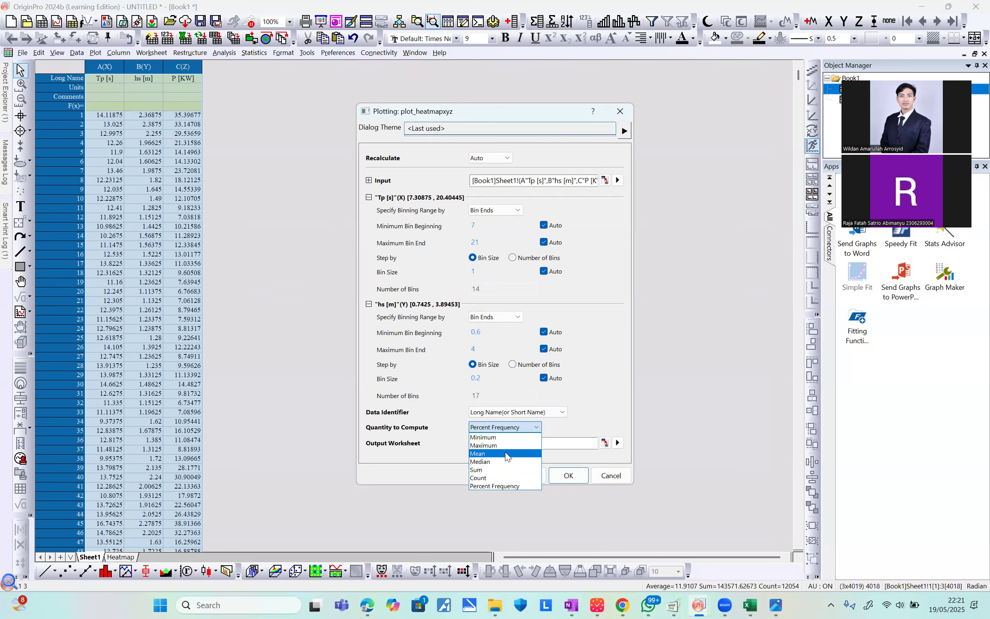
click(507, 455)
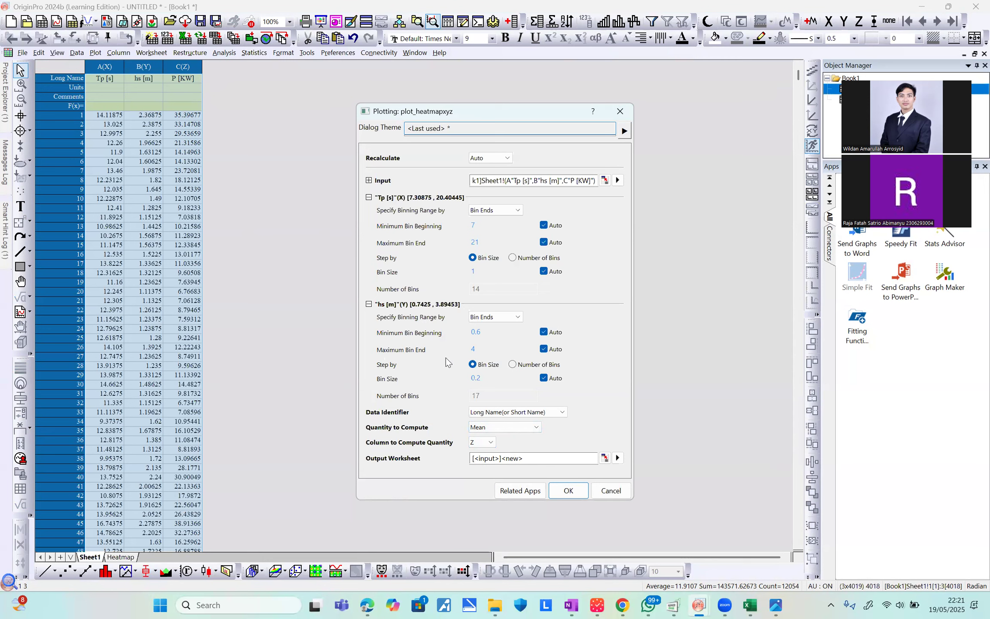
click(567, 490)
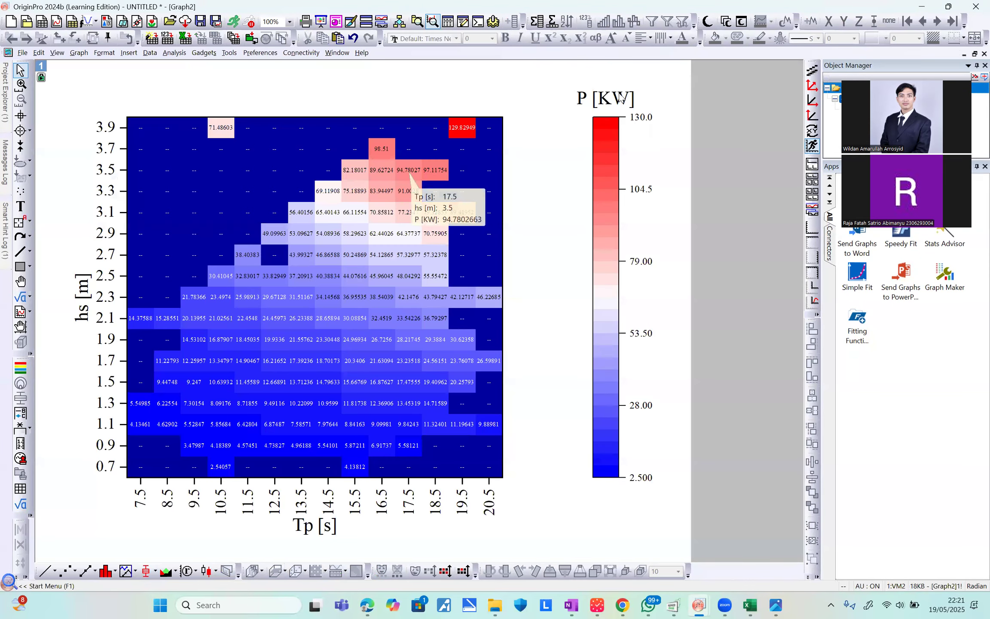
Move the colour scale closer to the heatmap and add a vertical "P [KW]" title beside it from a copy of the hs [m] title
drag(605, 234, 550, 253)
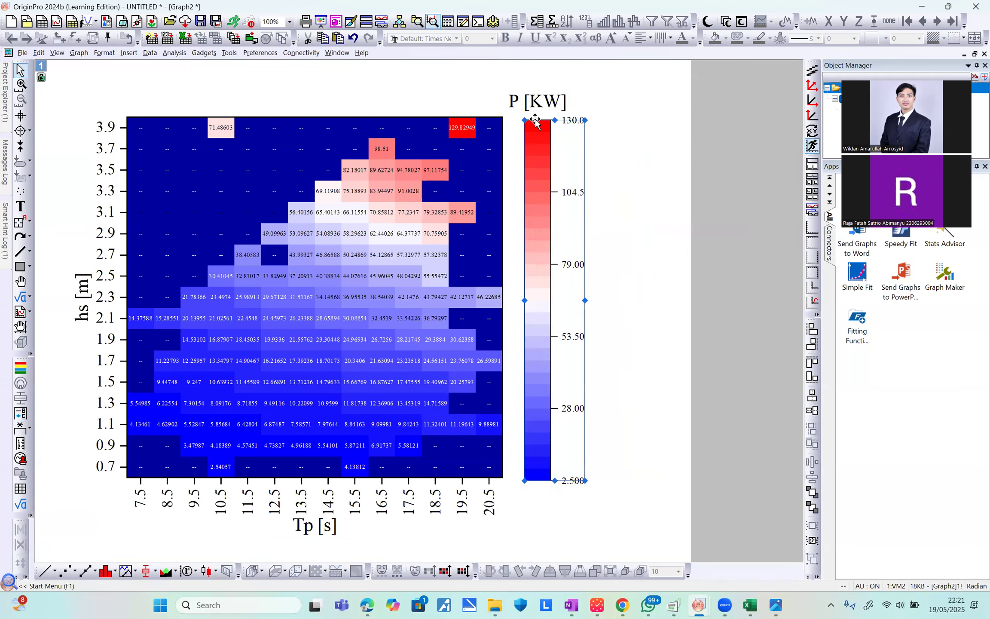
click(625, 115)
drag(86, 313, 579, 303)
double_click(599, 301)
text(P)
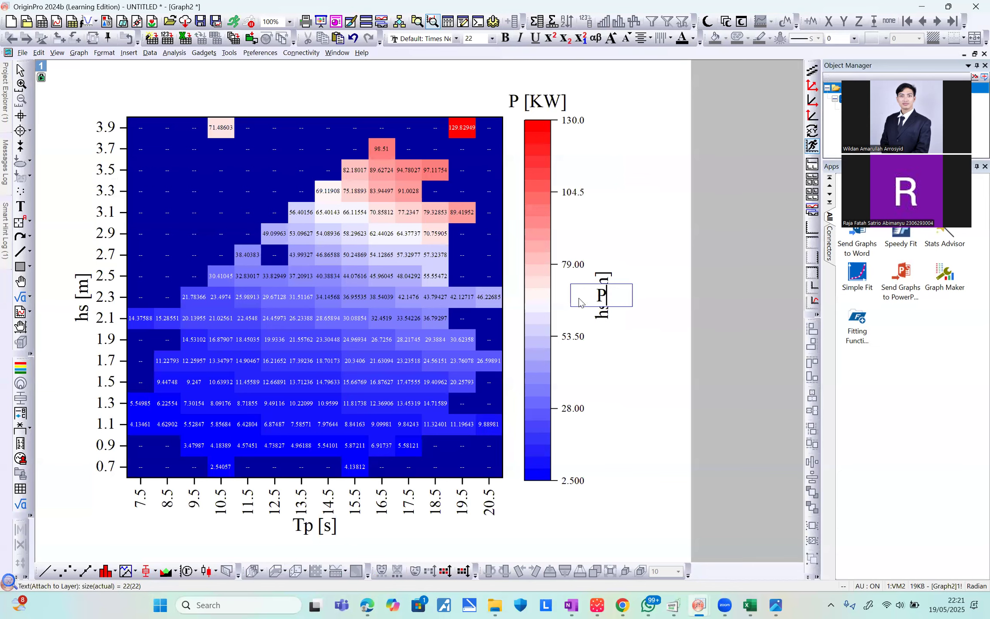
text( [KW])
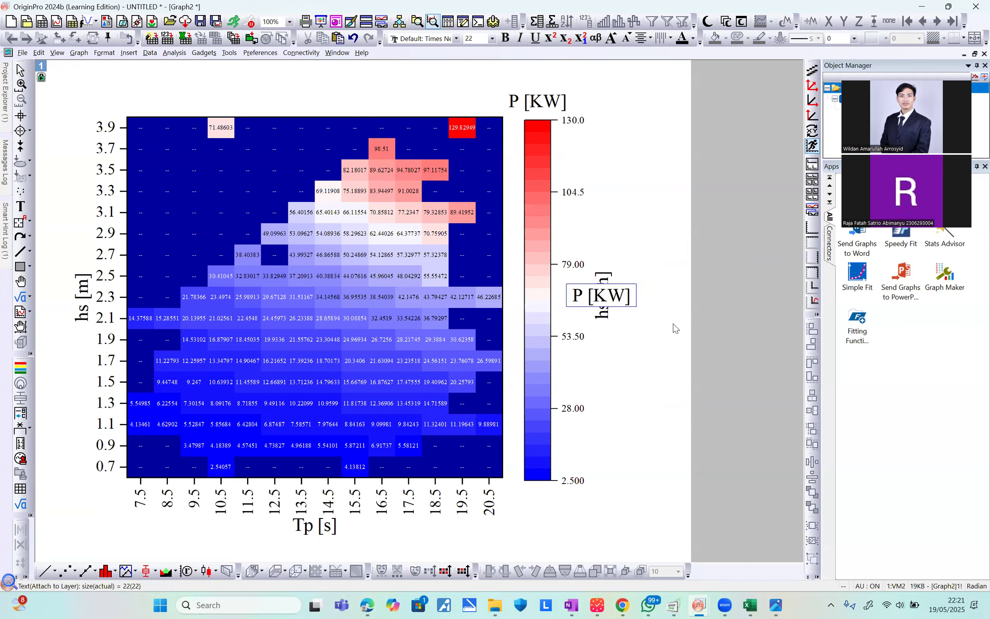
click(690, 360)
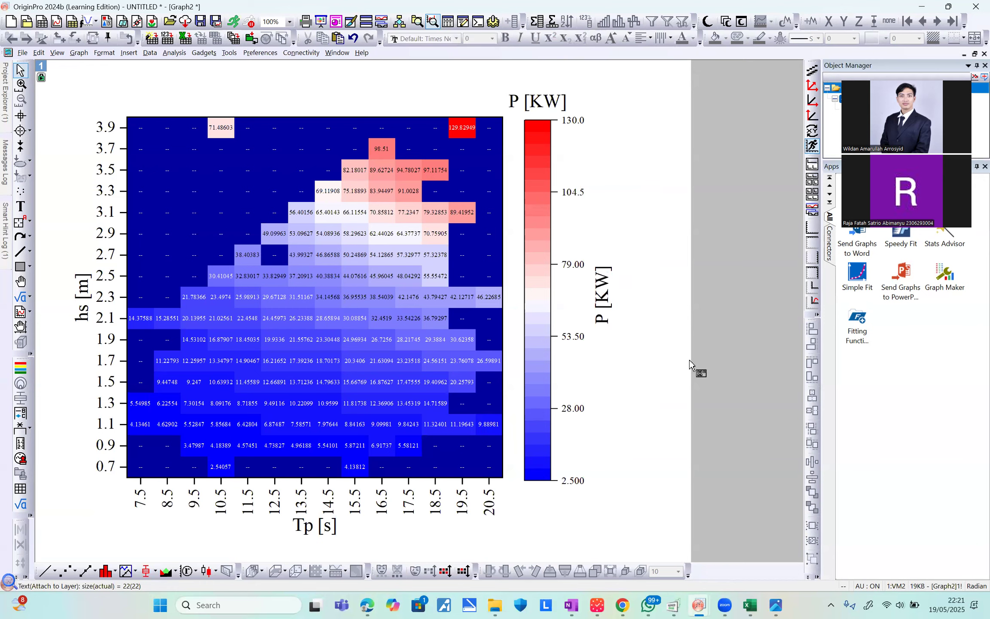
Delete the horizontal P [KW] title above the colour scale
click(549, 92)
key(Delete)
click(535, 228)
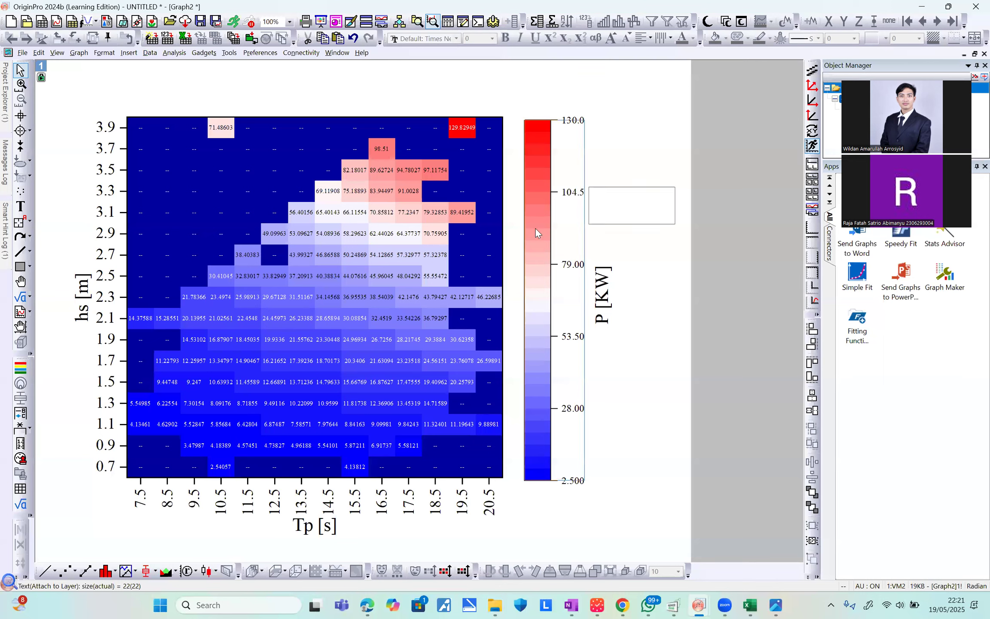
mouse_move(470, 189)
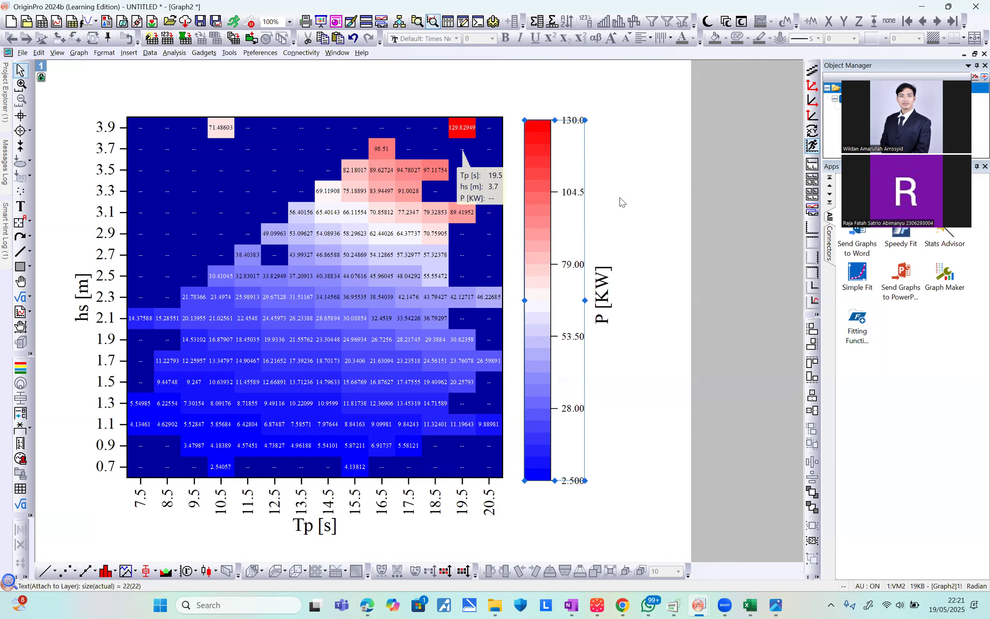
click(670, 164)
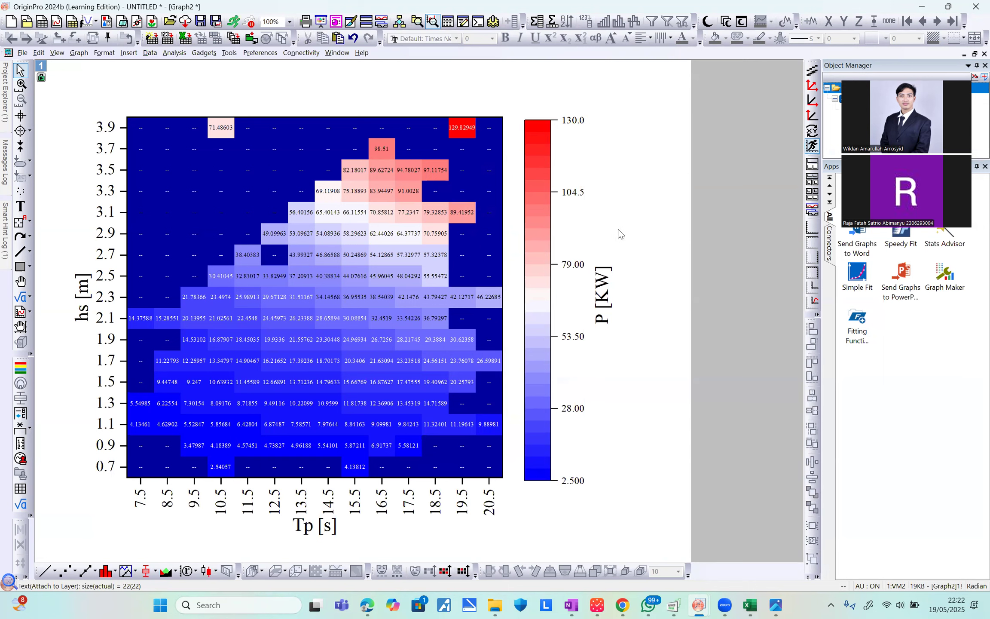
Restore the Graph2 window's size, then move and enlarge Graph1 and Graph2 so the two heatmaps stand side by side
click(974, 53)
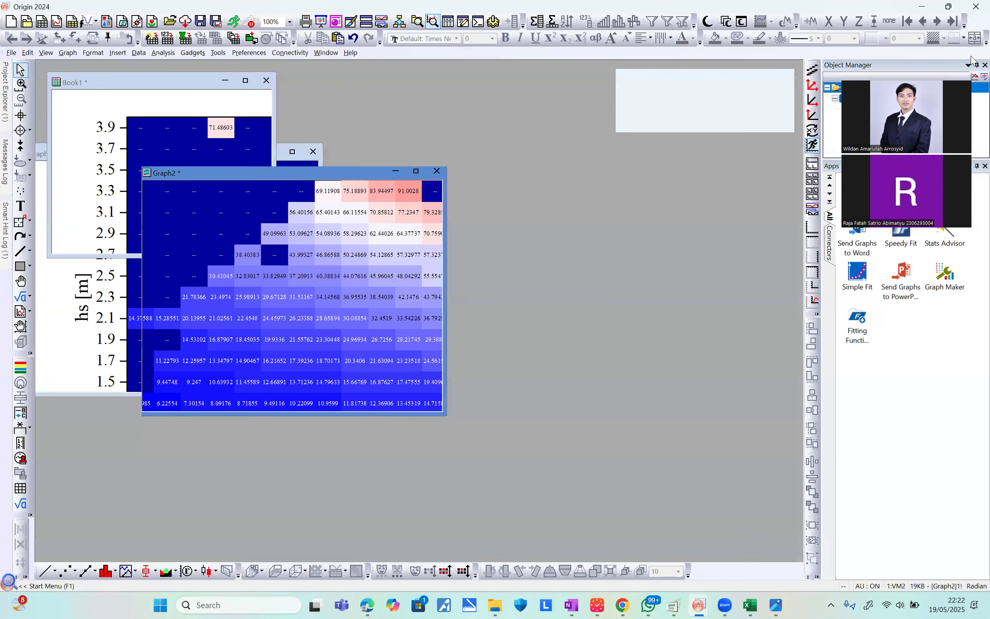
drag(277, 171, 537, 173)
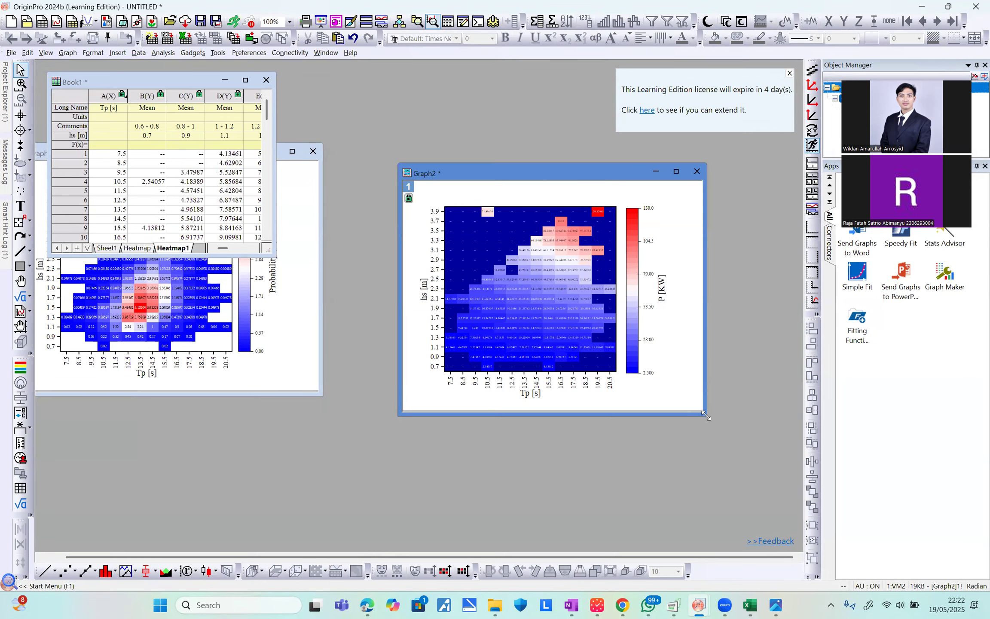
drag(706, 416, 801, 514)
click(269, 295)
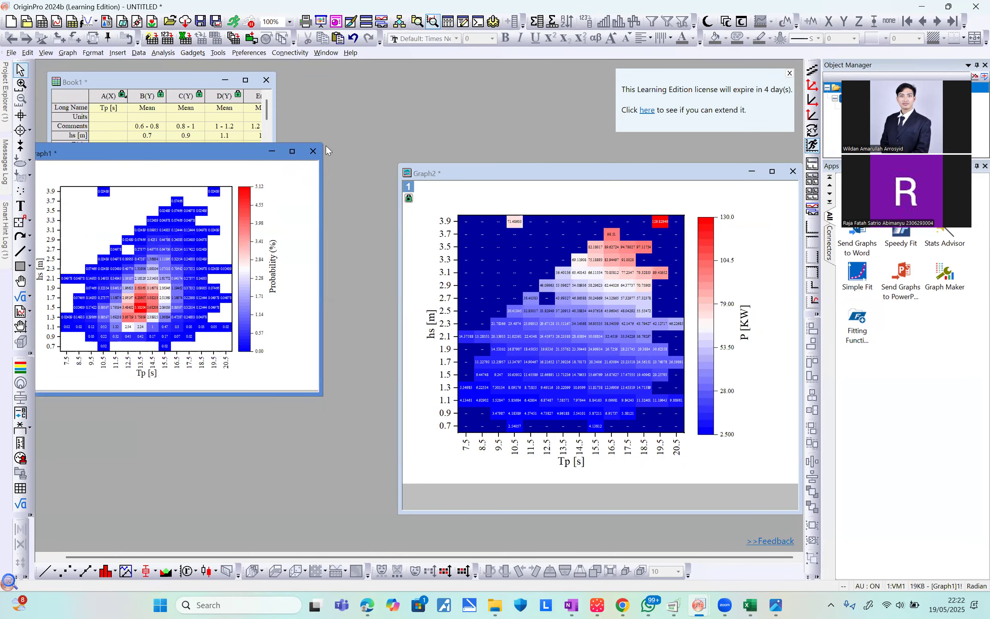
drag(323, 144, 438, 68)
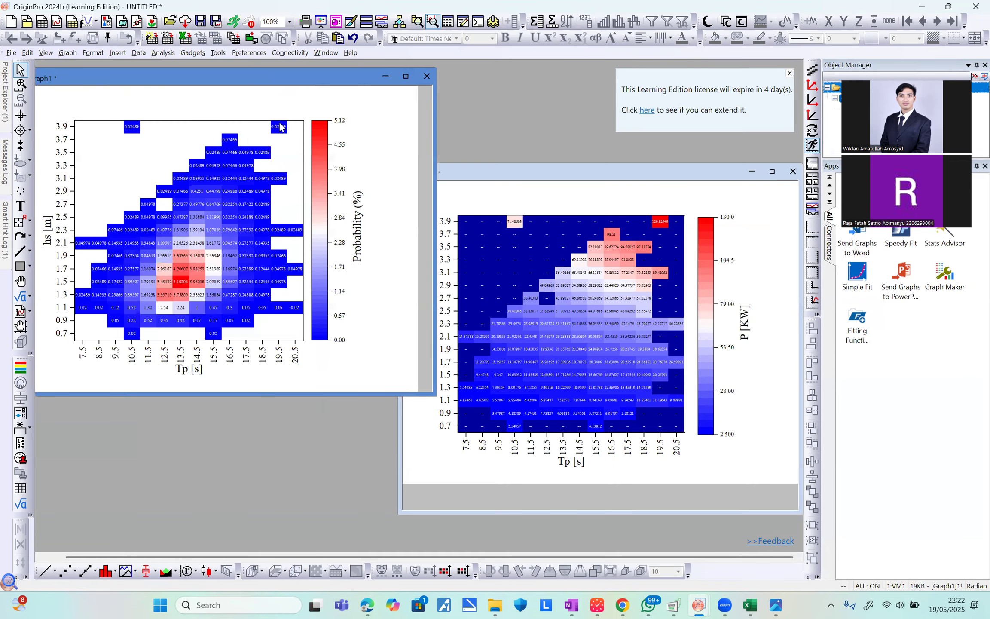
drag(312, 86, 298, 196)
click(576, 167)
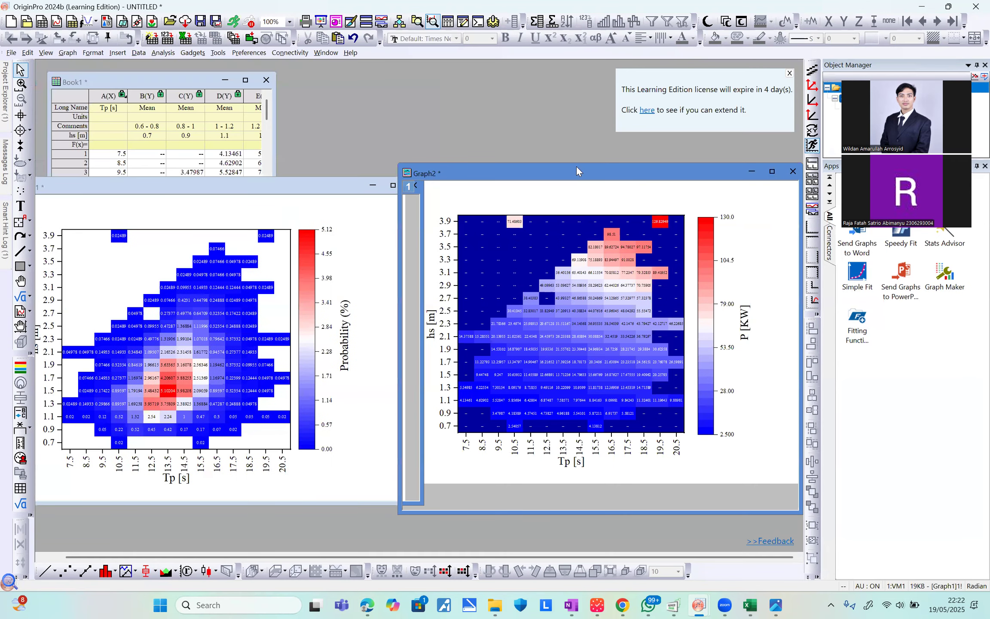
drag(576, 167, 585, 165)
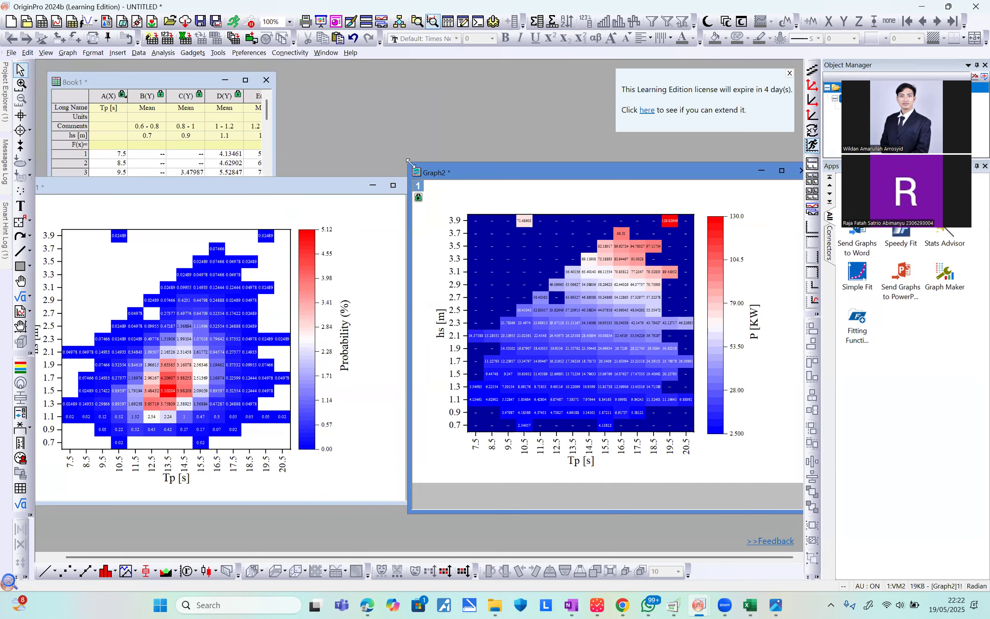
drag(407, 162, 360, 131)
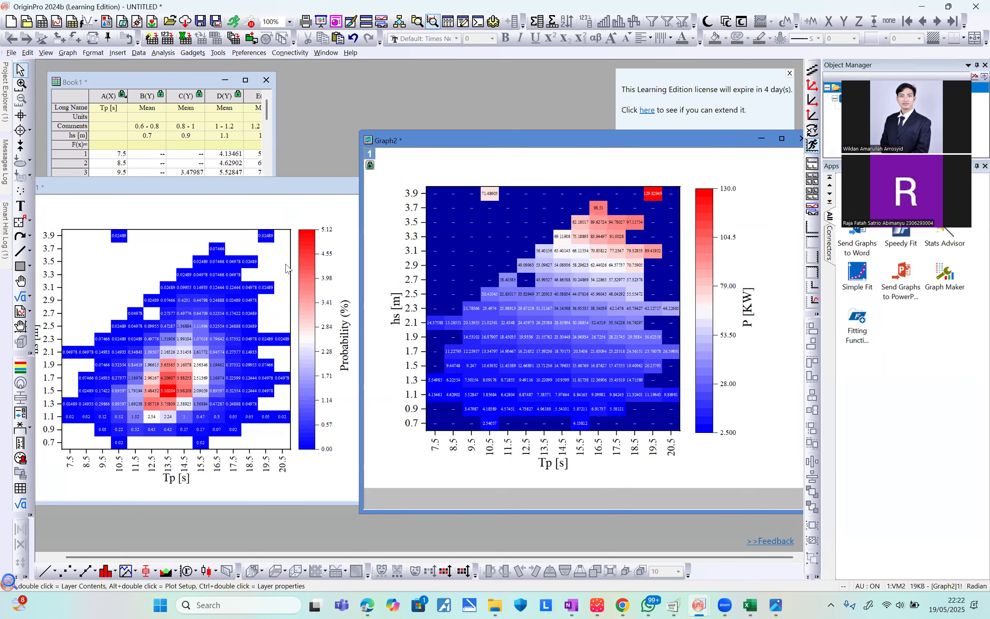
Compare the probability heatmap with the mean power heatmap, examining the cells around Tp 13.5 s and hs 1.5 m
click(166, 393)
click(166, 395)
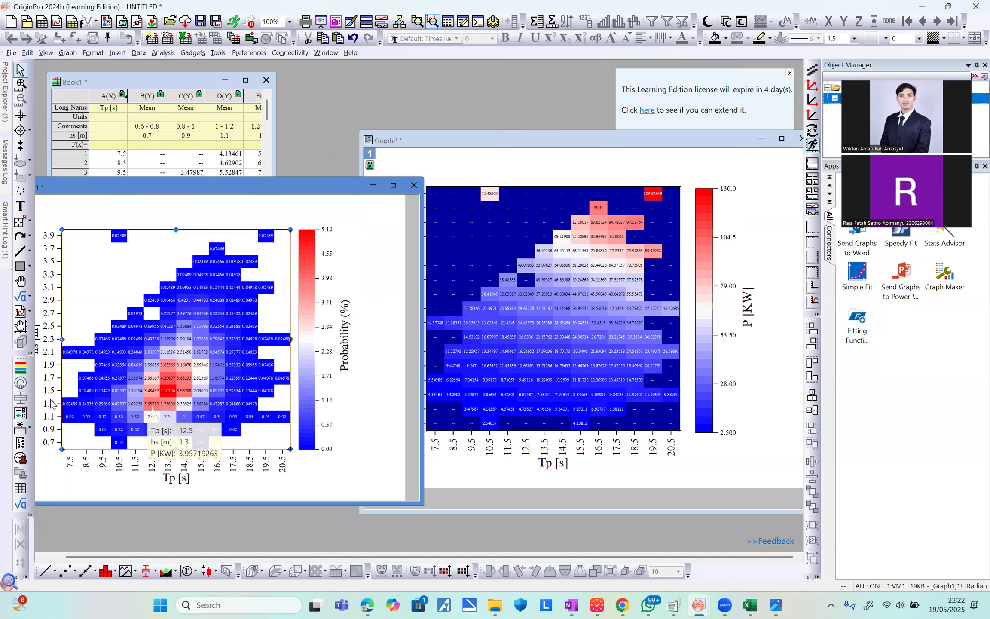
click(511, 465)
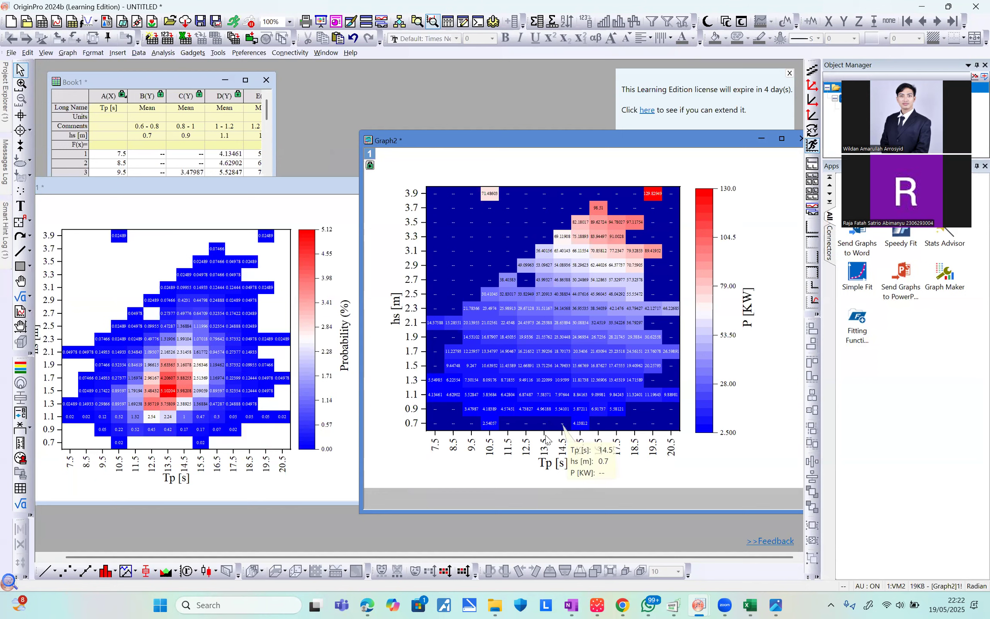
click(185, 468)
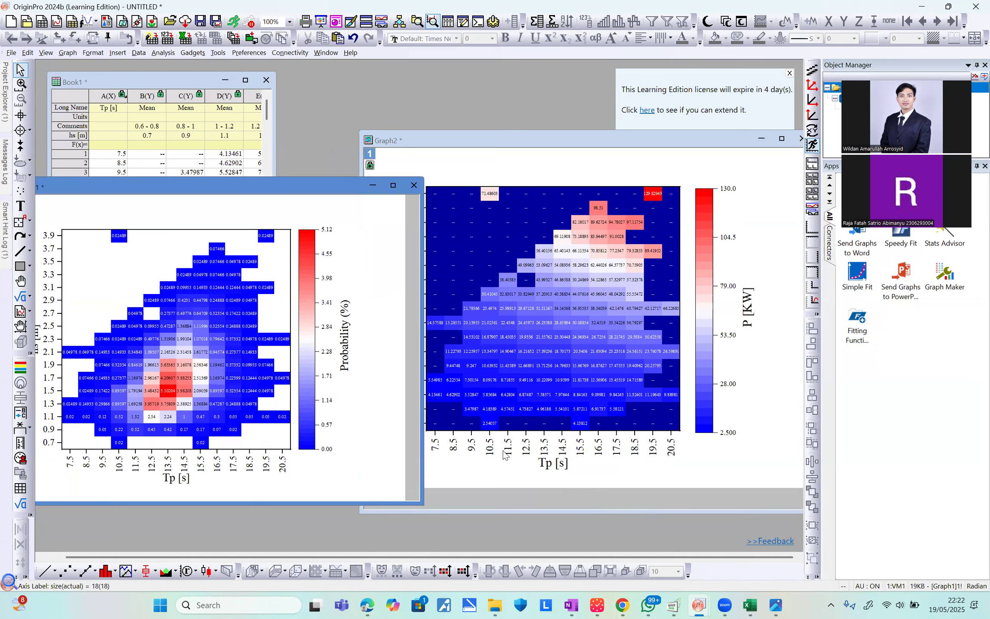
click(545, 427)
mouse_move(546, 370)
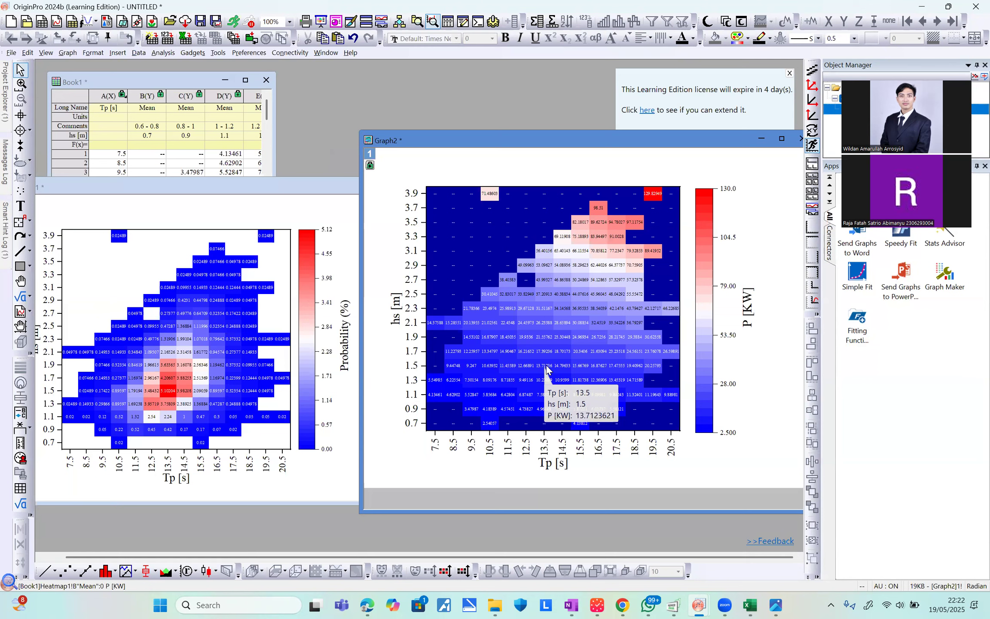
right_click(547, 368)
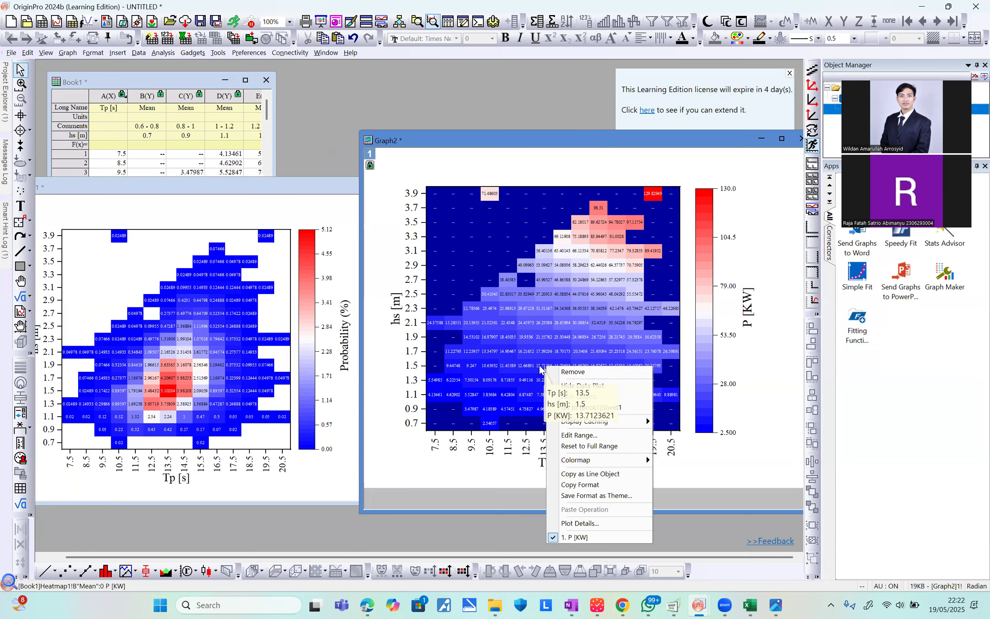
click(764, 369)
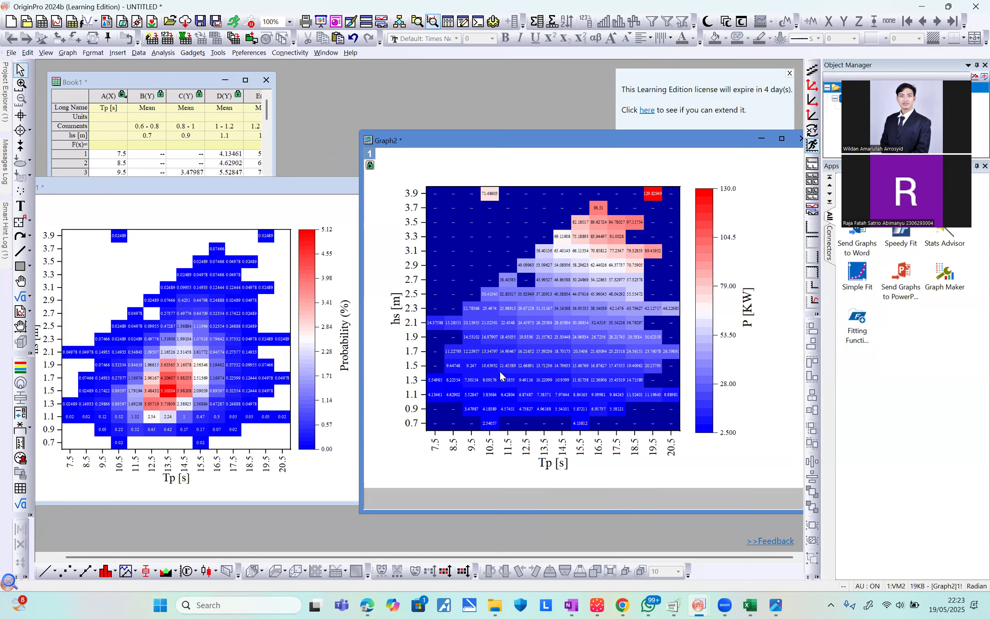
mouse_move(537, 359)
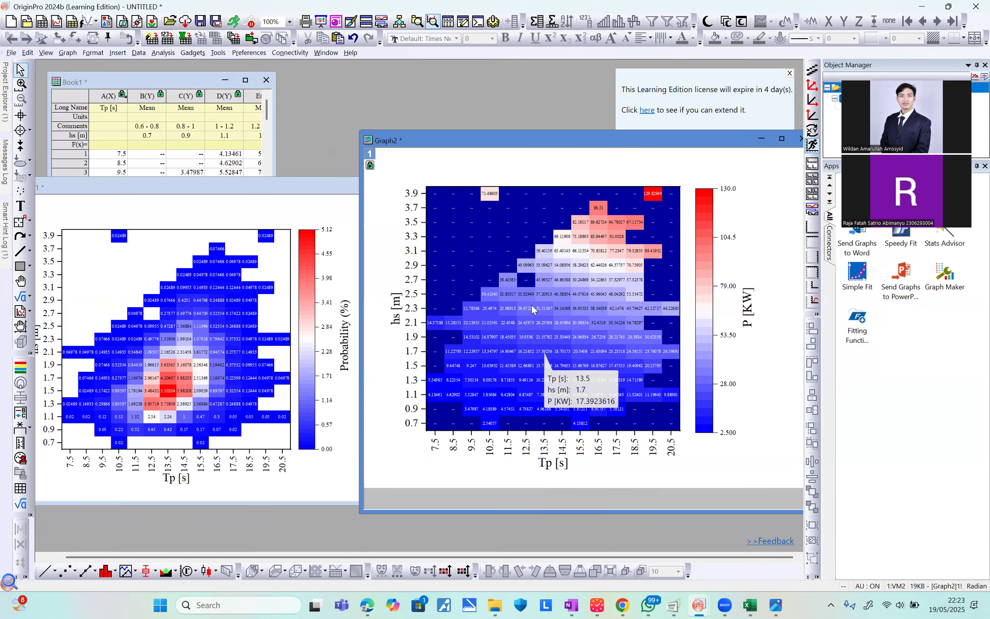
Minimise both graph windows and open Book1's Sheet1 enlarged
drag(639, 142, 614, 162)
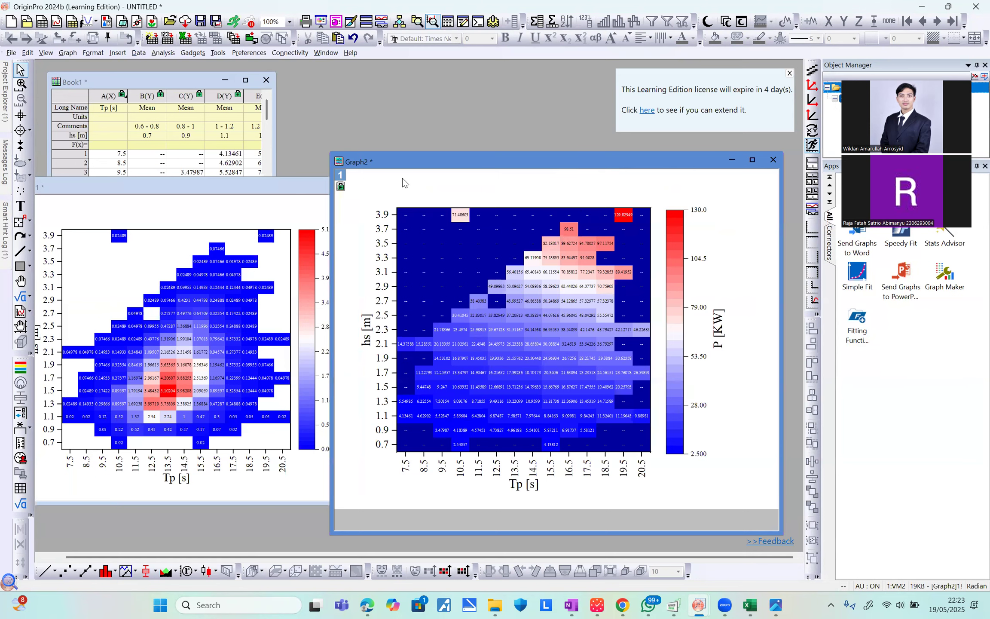
click(272, 198)
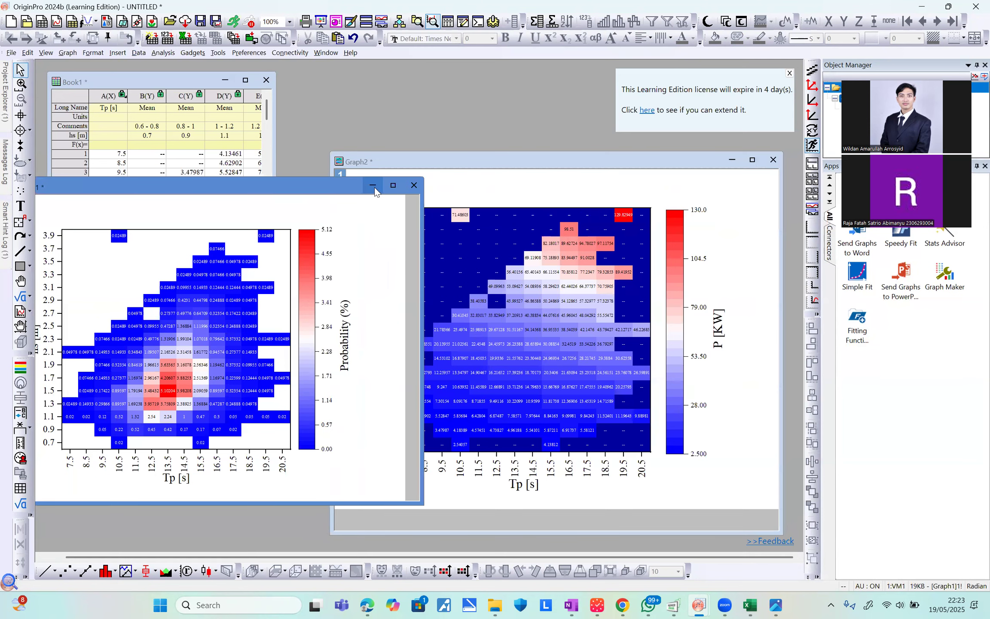
click(373, 186)
click(731, 159)
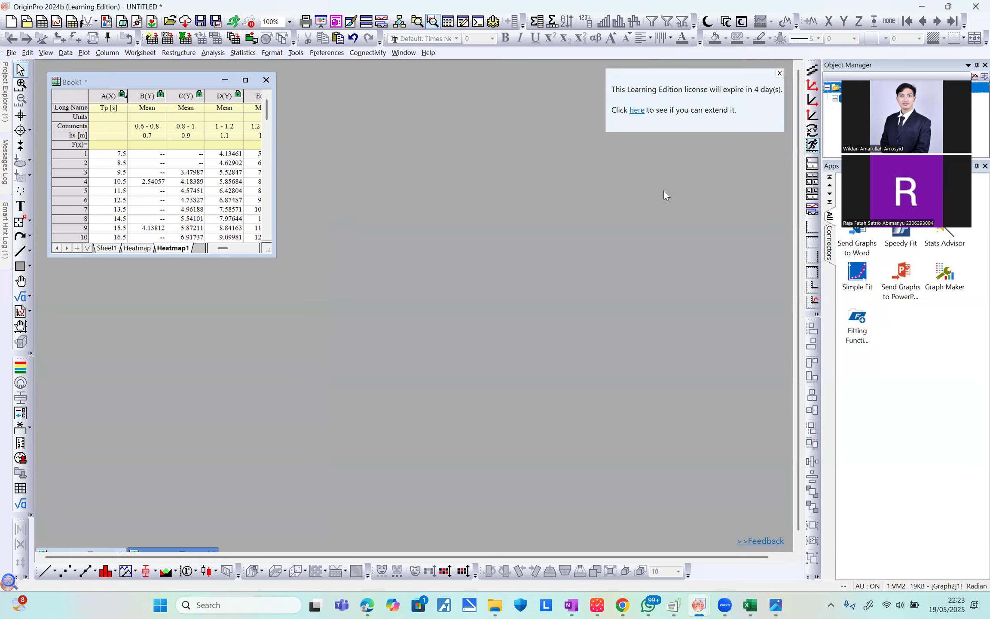
click(246, 79)
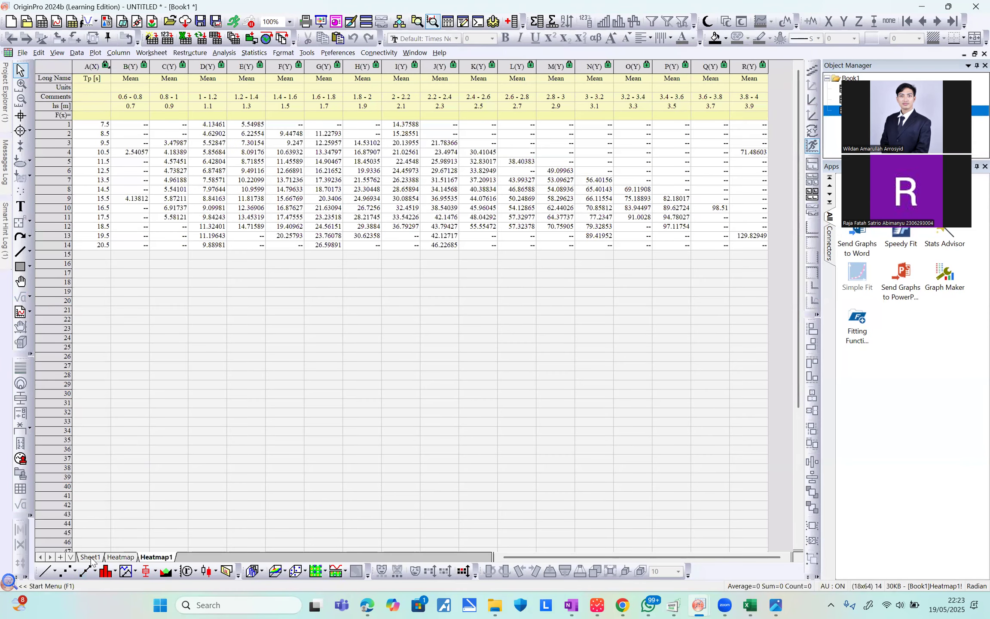
click(91, 557)
click(245, 167)
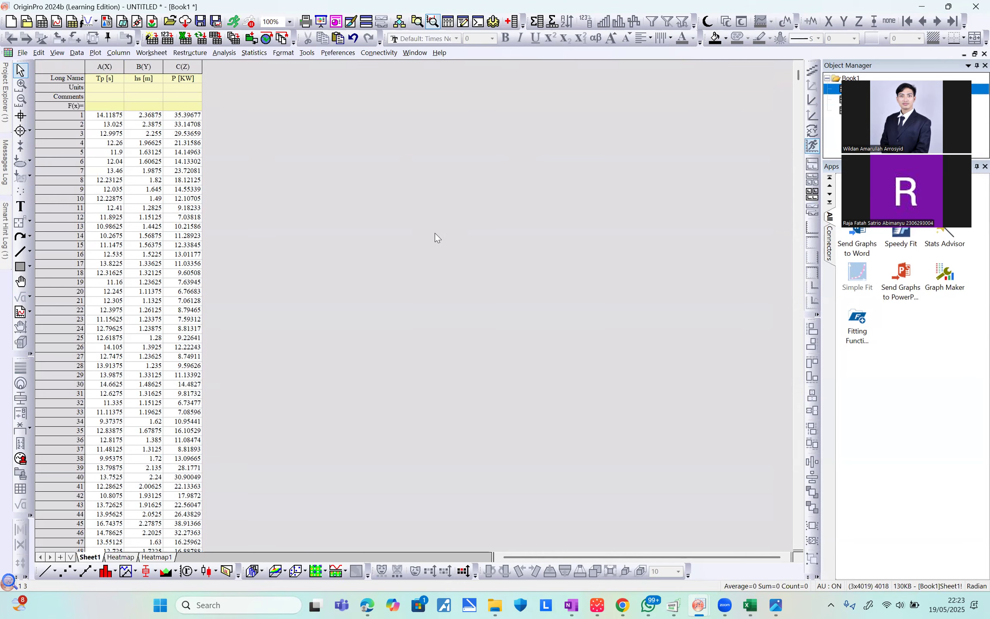
Set up a labelled heatmap of all Sheet1 data with Percent Frequency as the quantity to compute, and abandon it without plotting
click(77, 61)
click(101, 54)
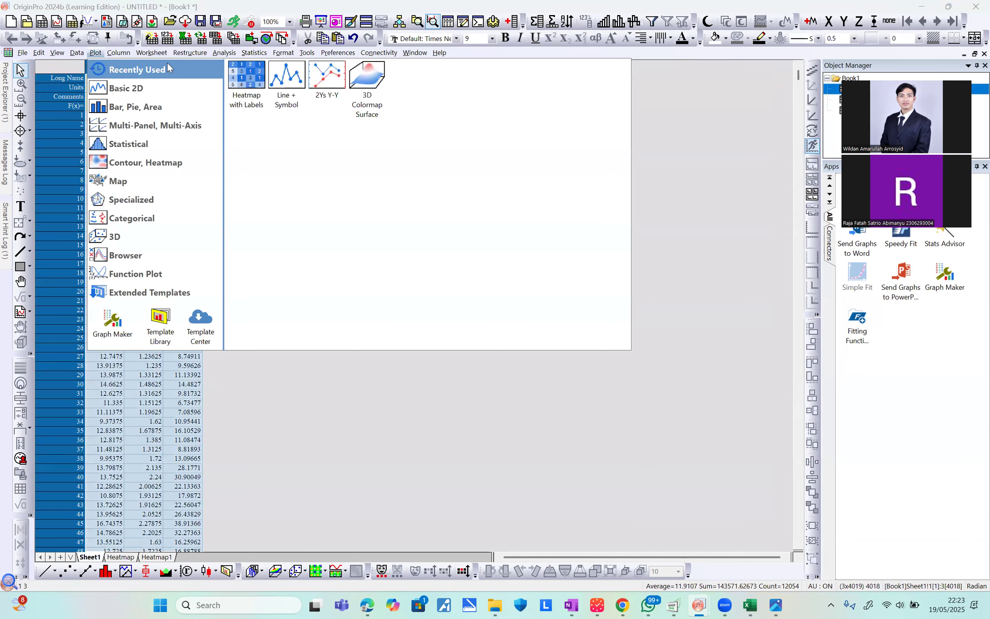
click(244, 84)
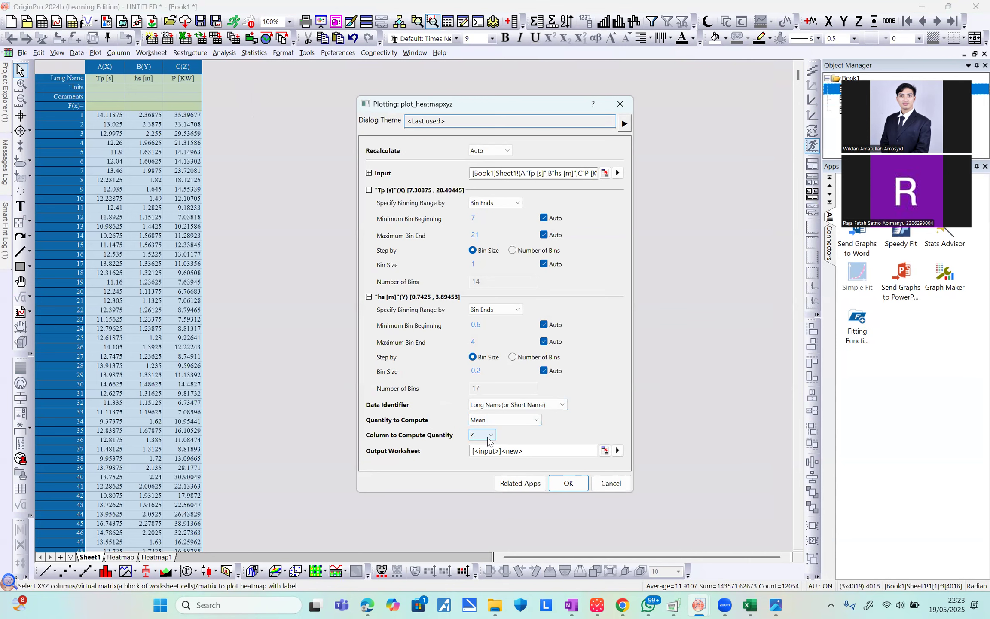
click(489, 436)
click(521, 431)
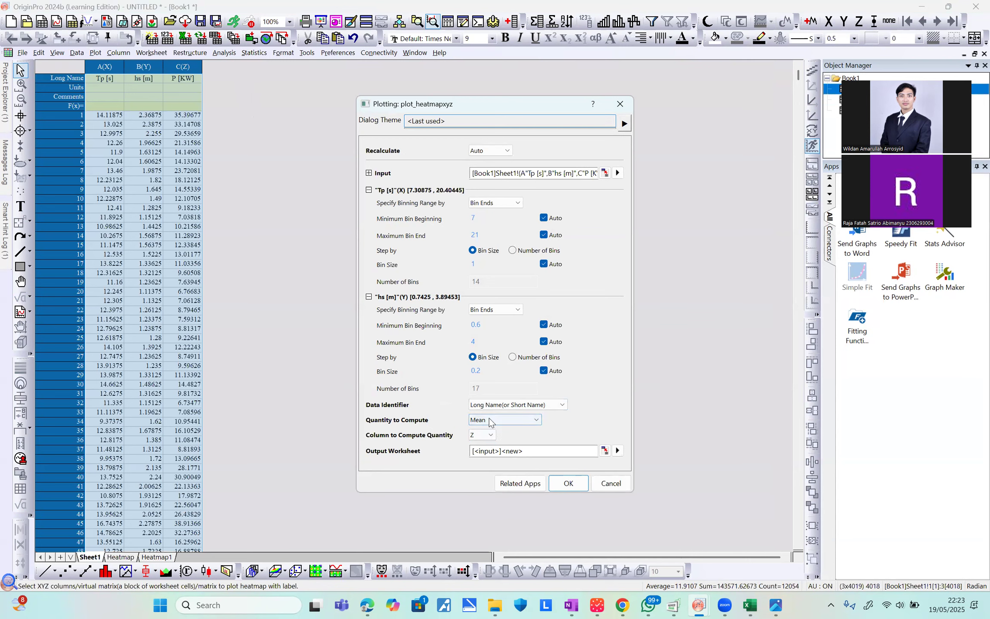
click(507, 420)
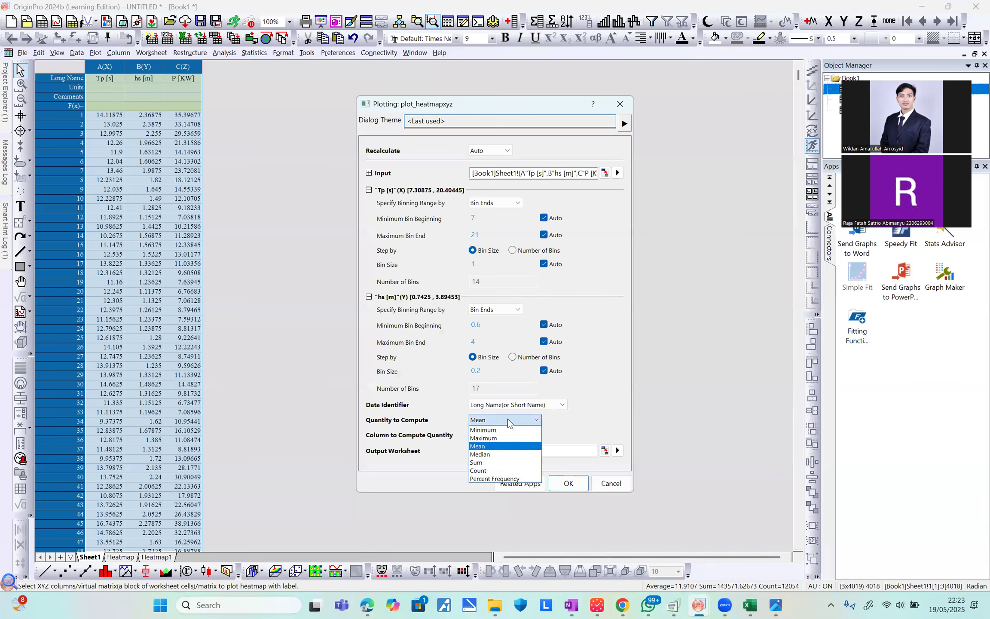
click(495, 477)
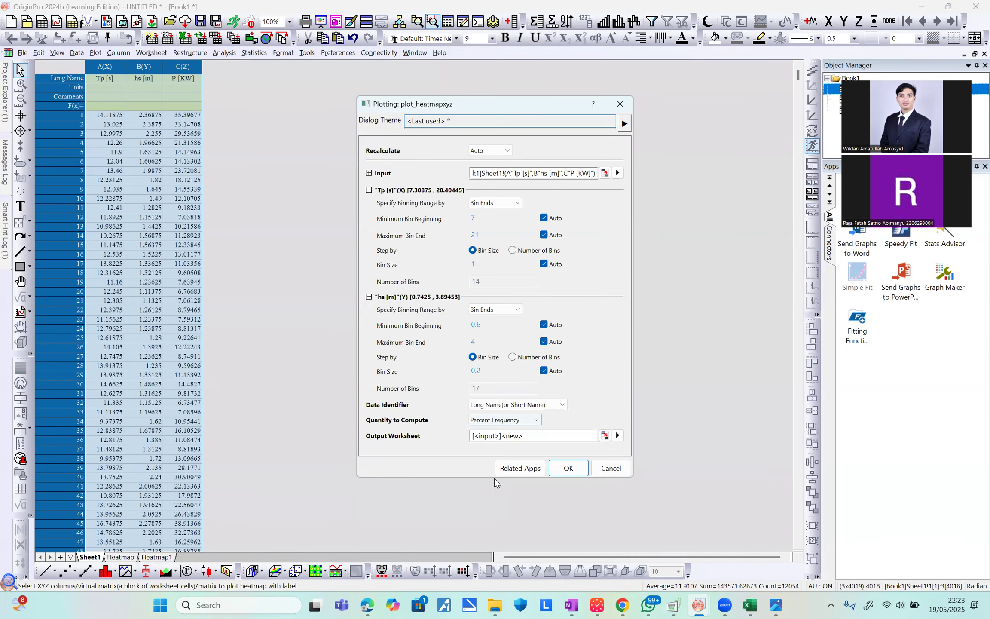
click(620, 104)
Check the Heatmap sheet, retry the Percent Frequency setup for Sheet1's labelled heatmap, and return to the Heatmap sheet without a new plot
click(123, 557)
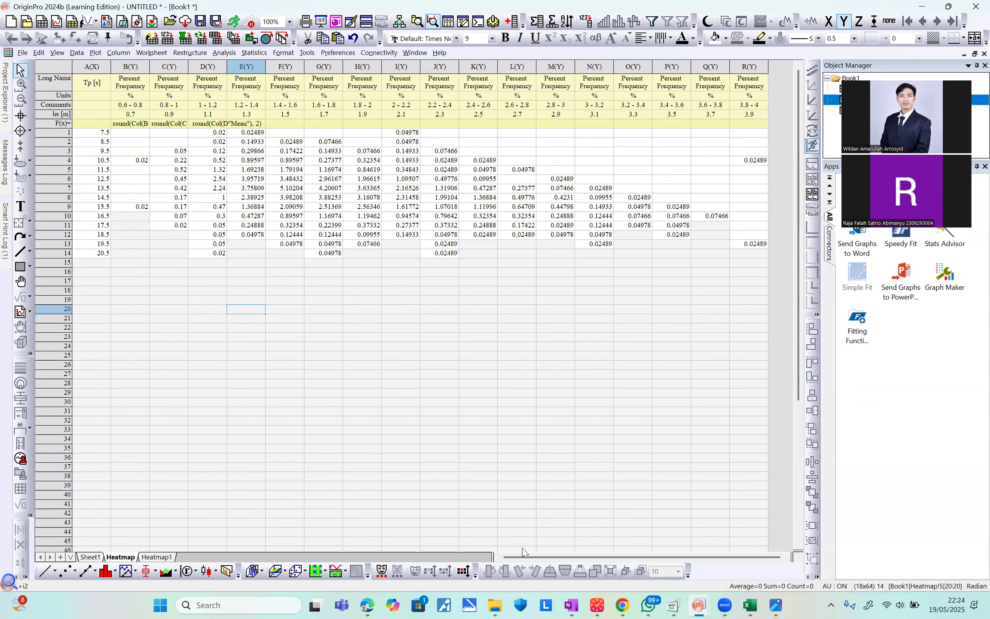
click(89, 557)
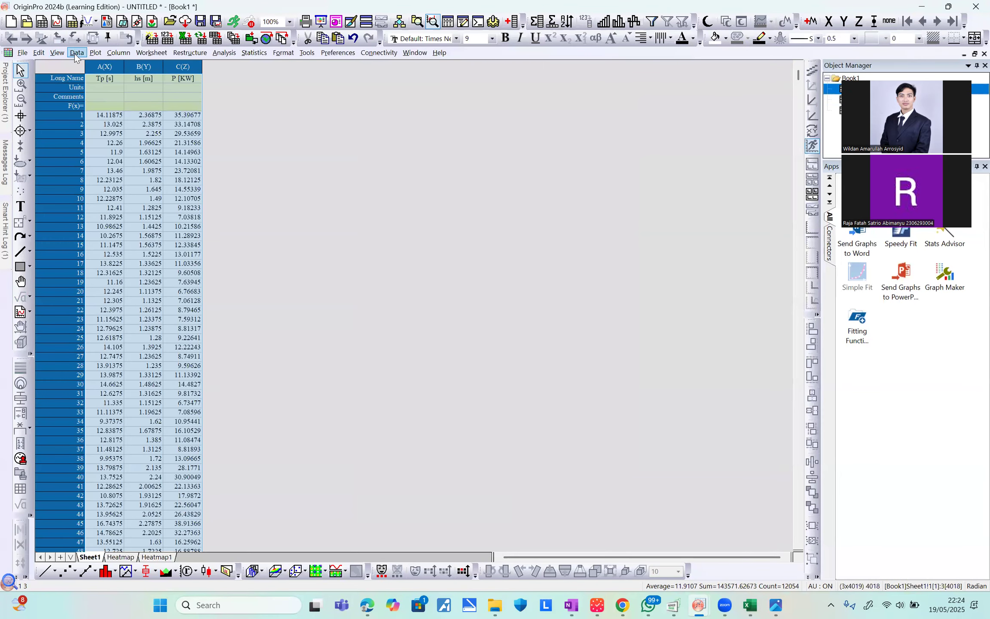
click(95, 53)
click(247, 84)
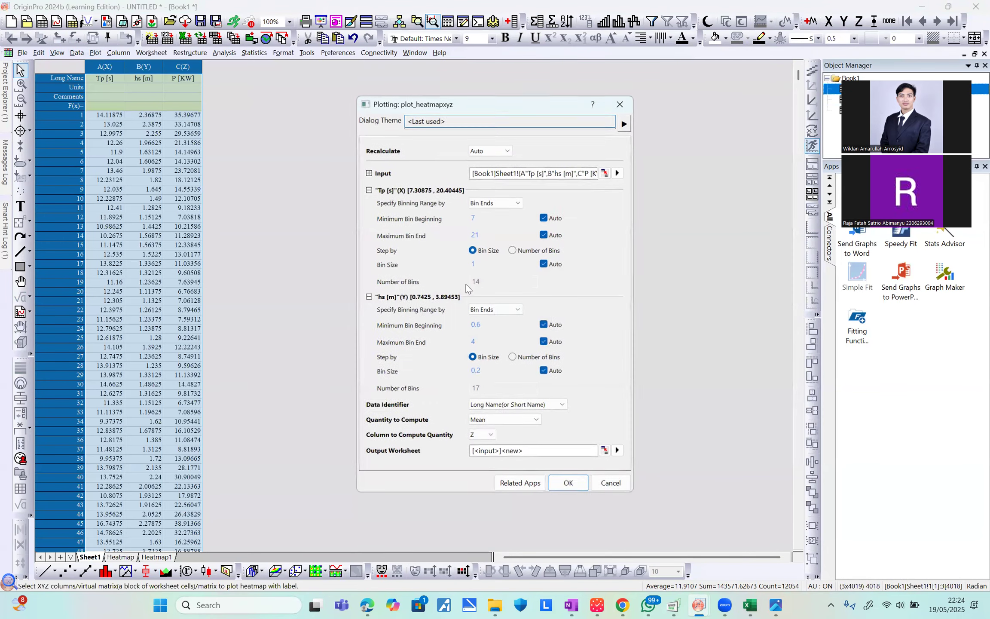
click(523, 420)
click(523, 421)
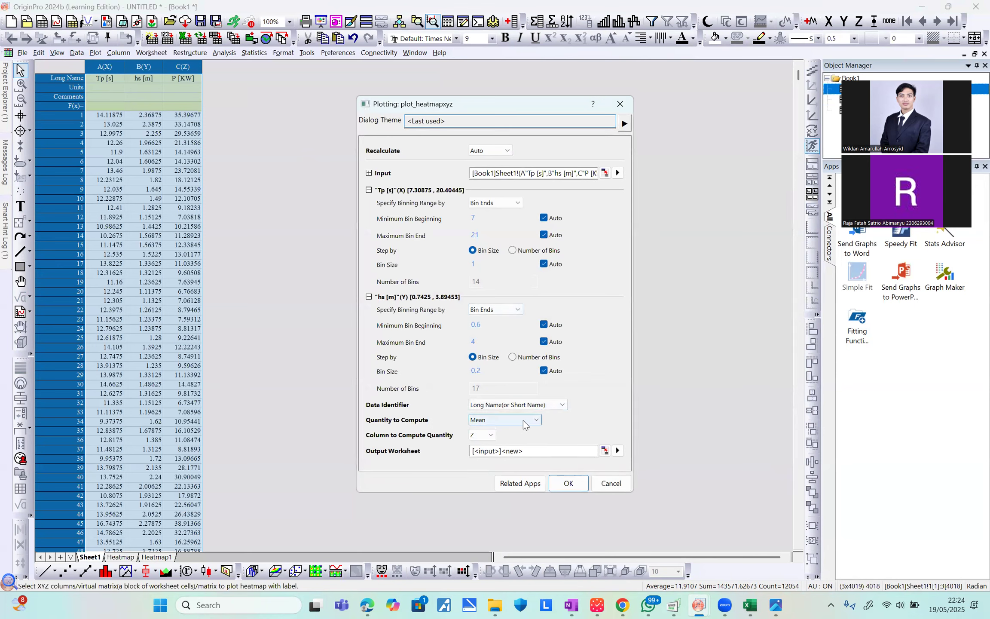
click(523, 420)
click(507, 478)
click(567, 467)
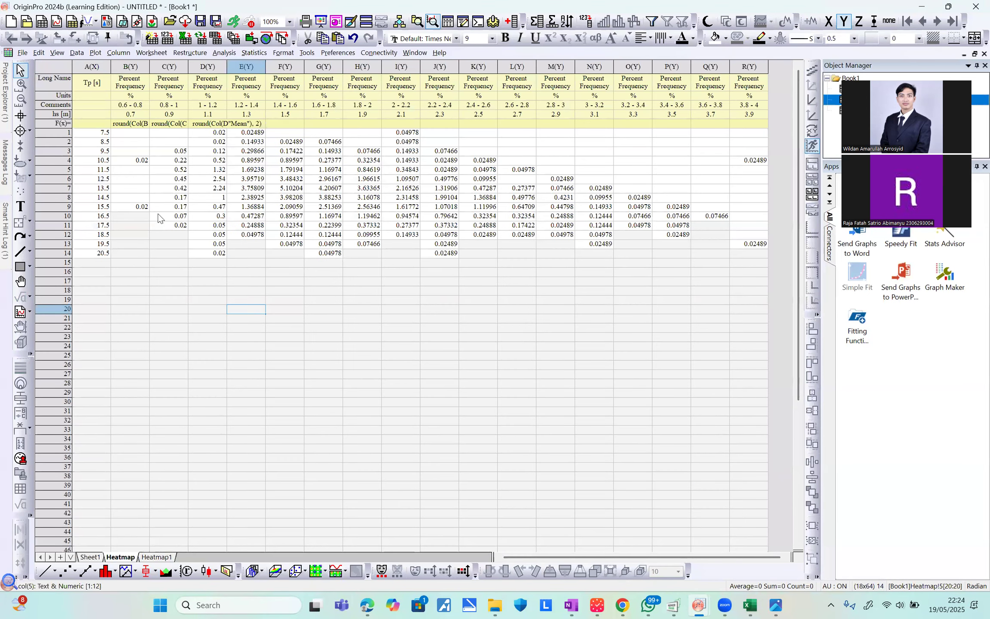
Examine the Heatmap sheet's column headings, its Tp bin centres and the hs ranges in the Comments row
click(137, 88)
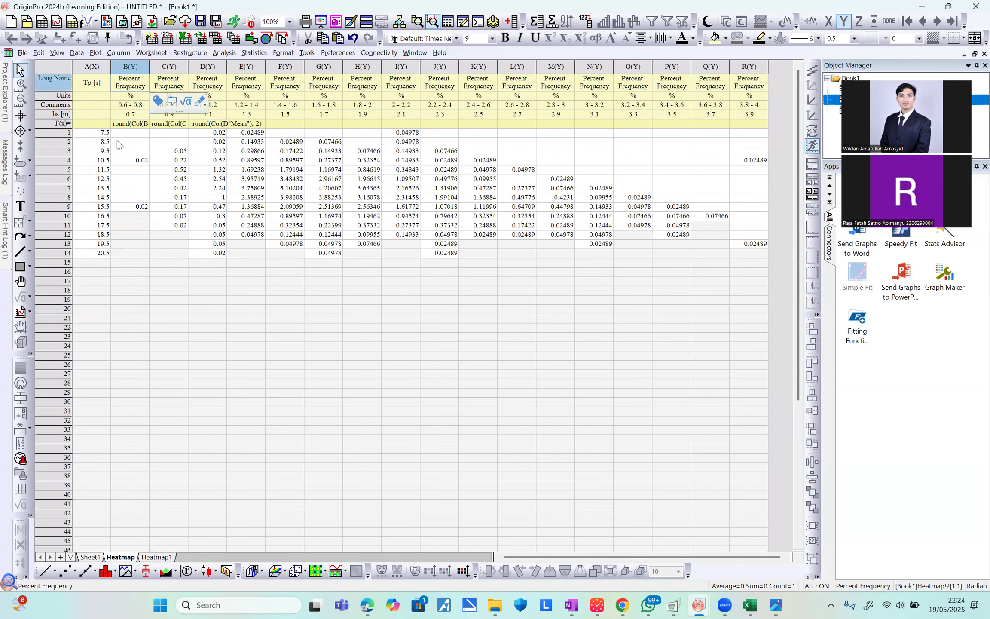
click(138, 106)
drag(106, 132, 99, 256)
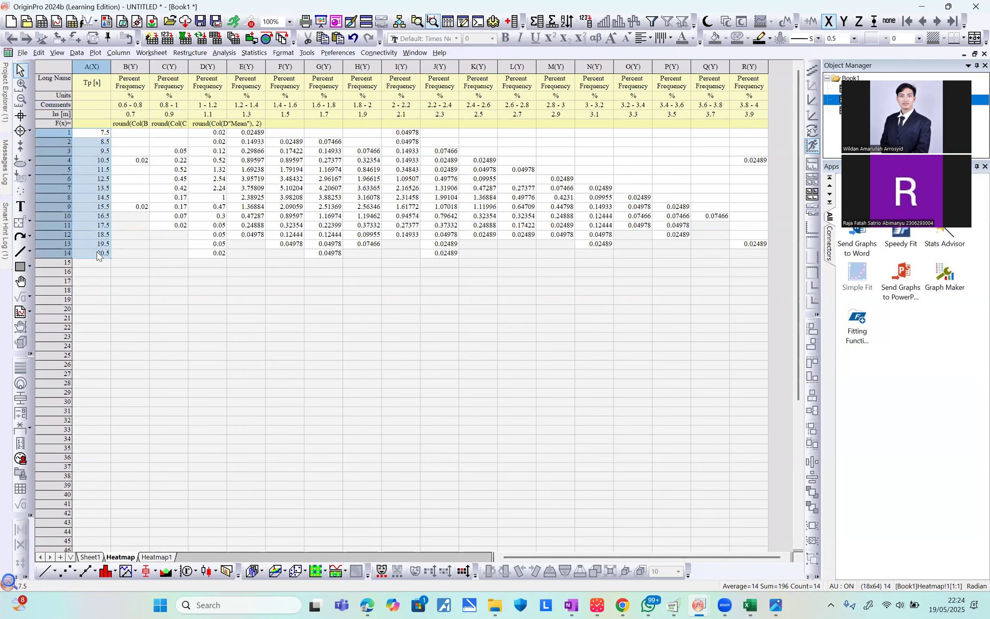
drag(138, 106, 757, 108)
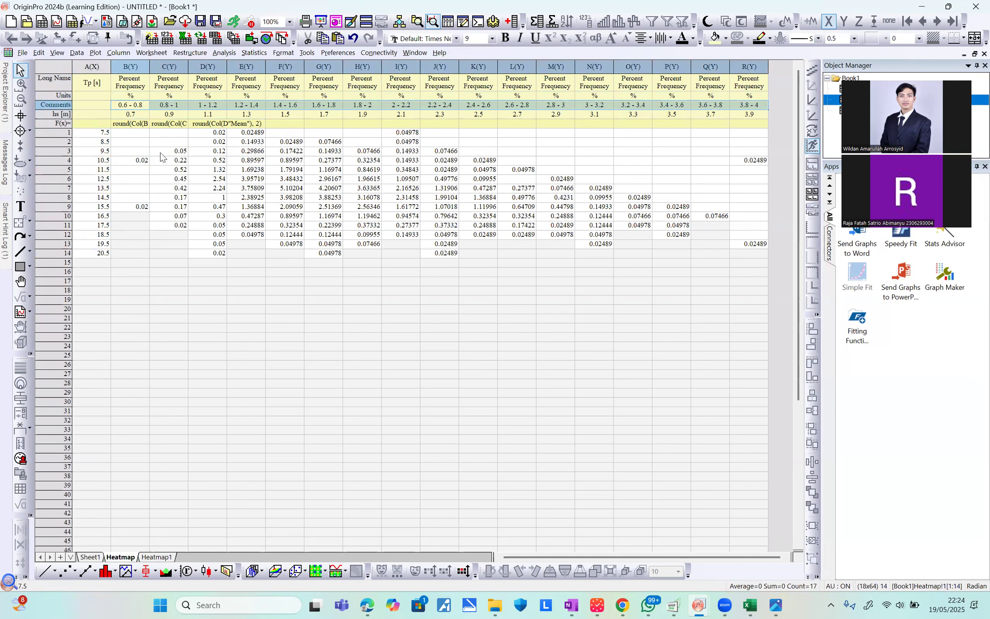
click(138, 106)
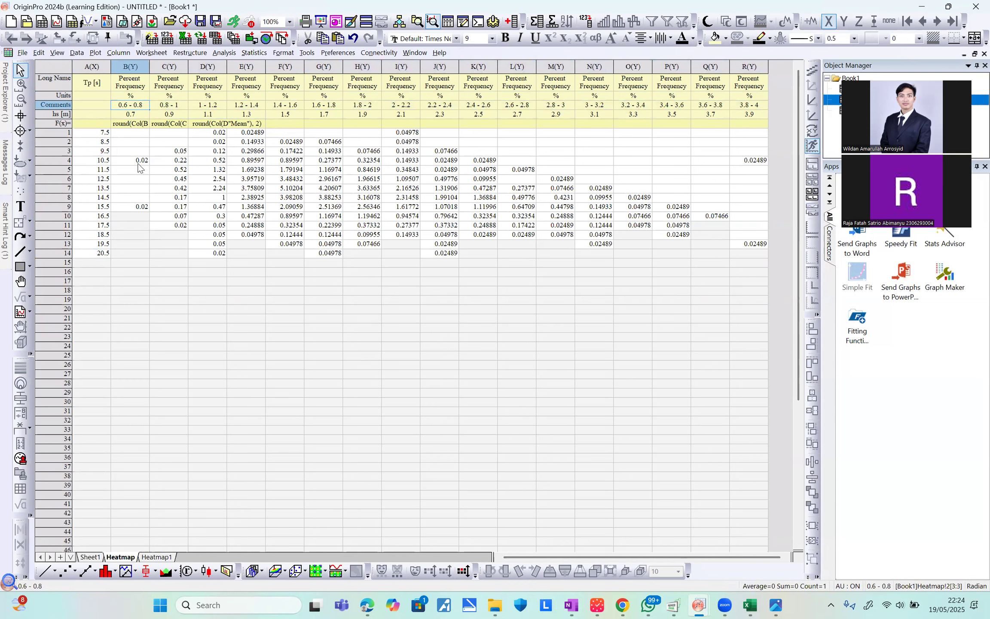
Examine the percent frequency cells in the Heatmap sheet, comparing empty and filled bins up to hs 3.8 - 4 and Tp 13.5
click(115, 164)
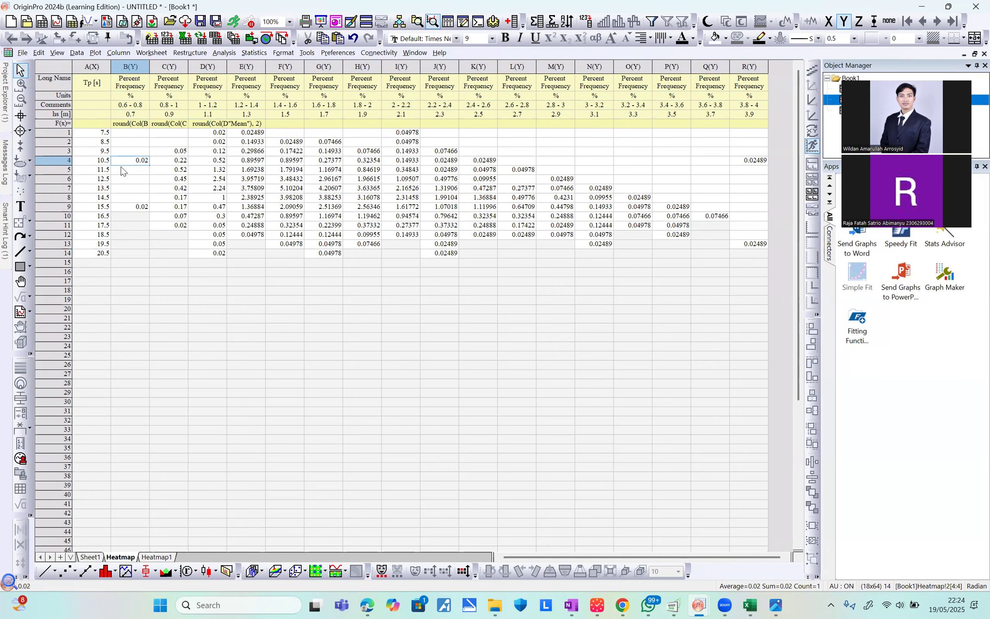
drag(137, 133, 137, 151)
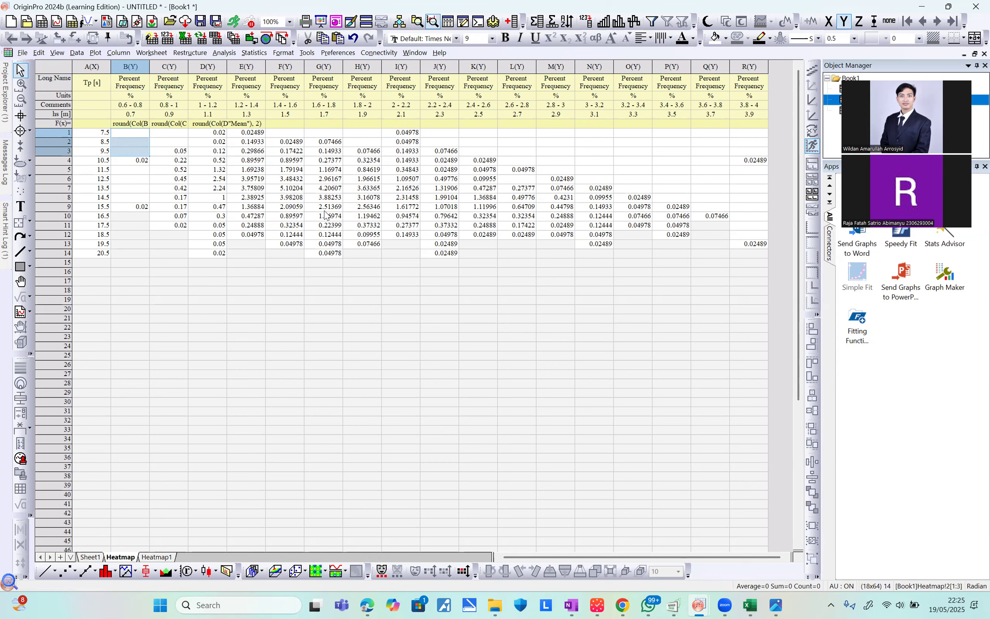
drag(177, 133, 205, 145)
click(252, 163)
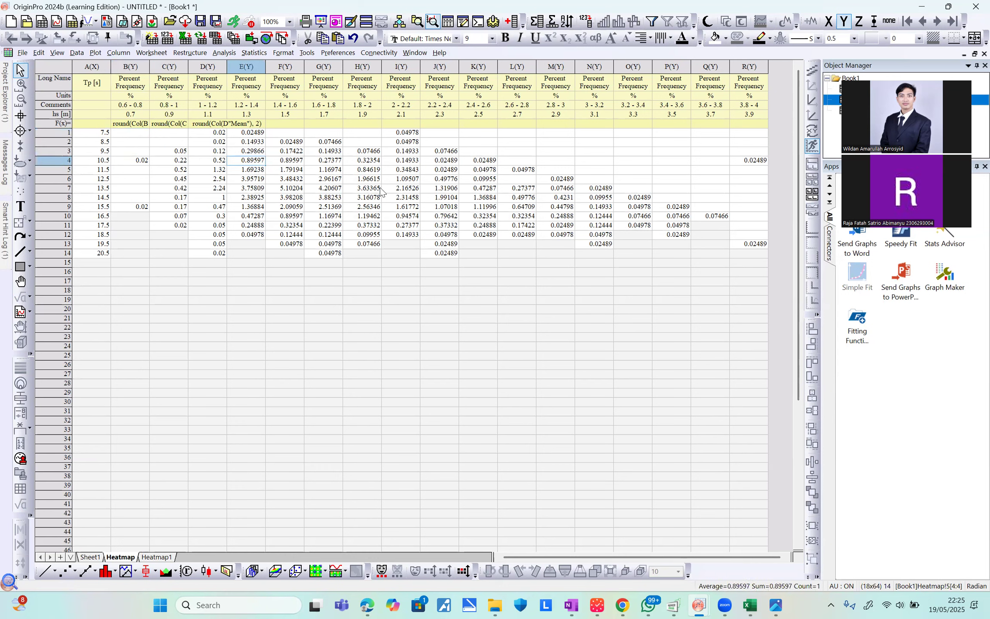
click(480, 201)
click(753, 152)
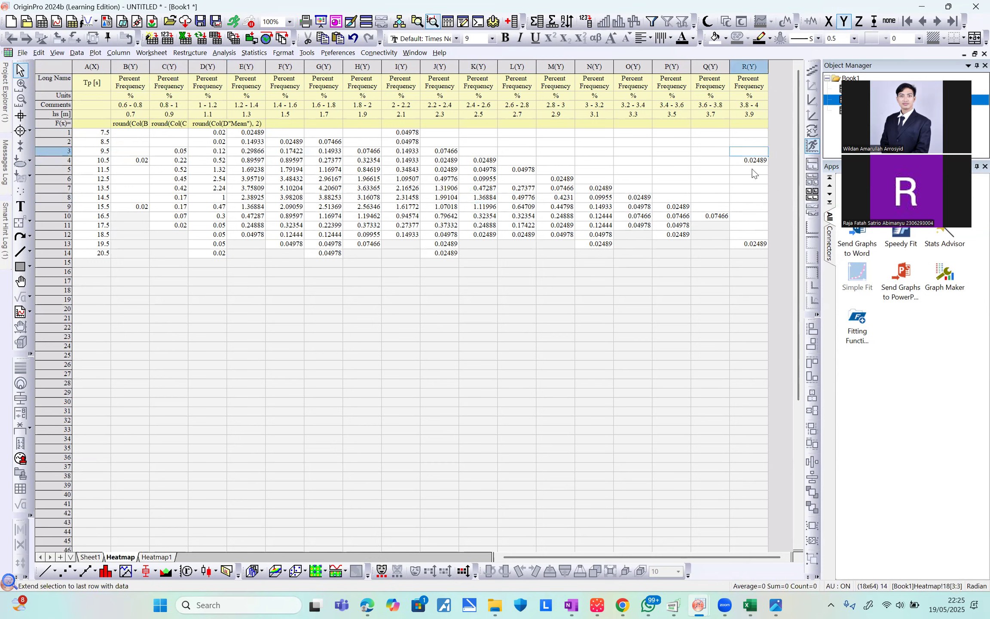
click(753, 245)
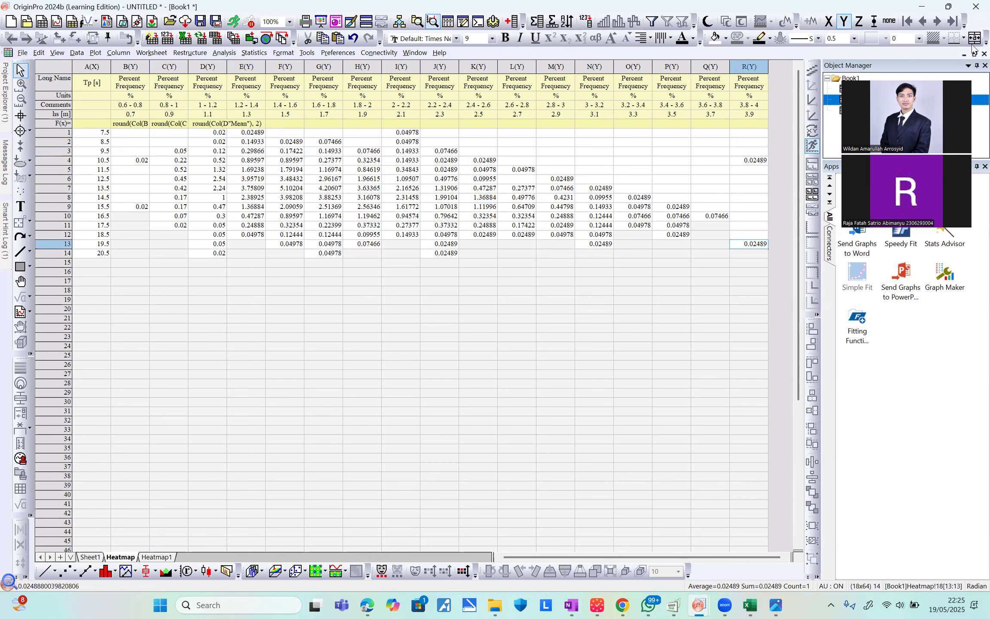
click(286, 189)
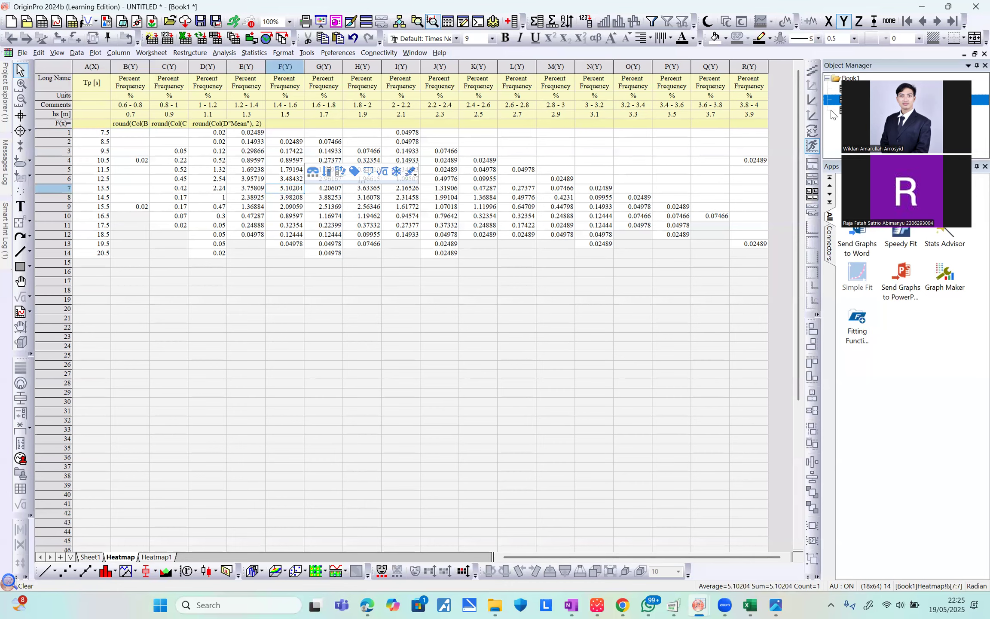
Restore Book1's window size and enlarge Graph1 to examine the probability cell at Tp 13.5 s and hs 1.5 m
click(974, 54)
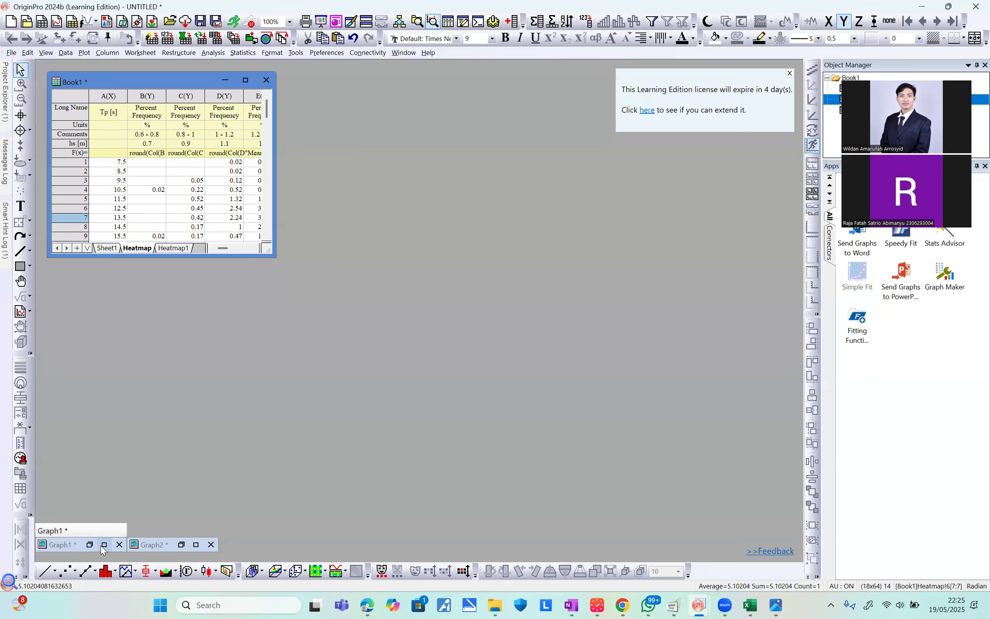
click(111, 540)
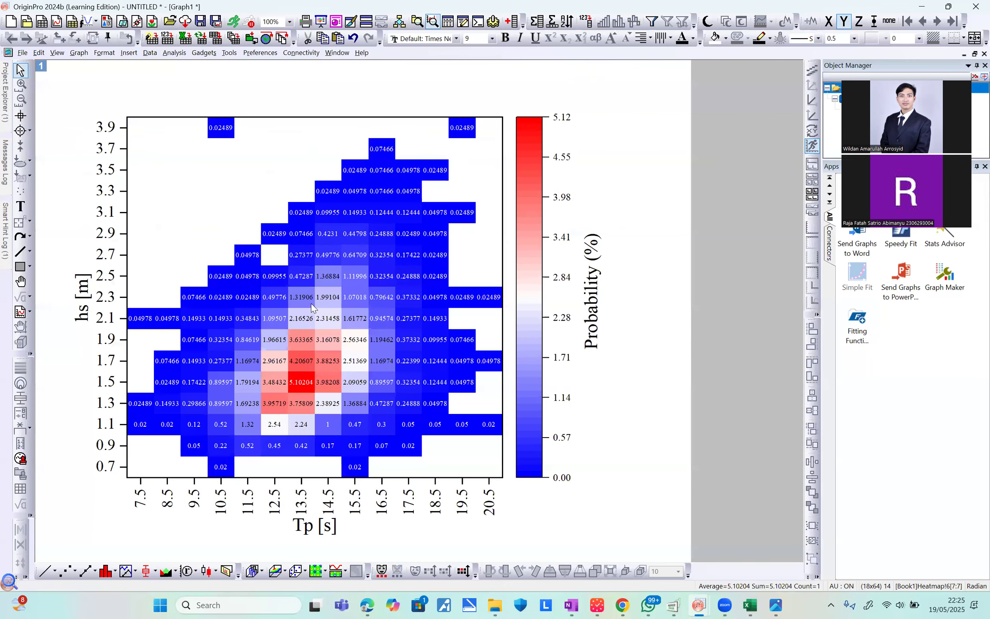
mouse_move(310, 379)
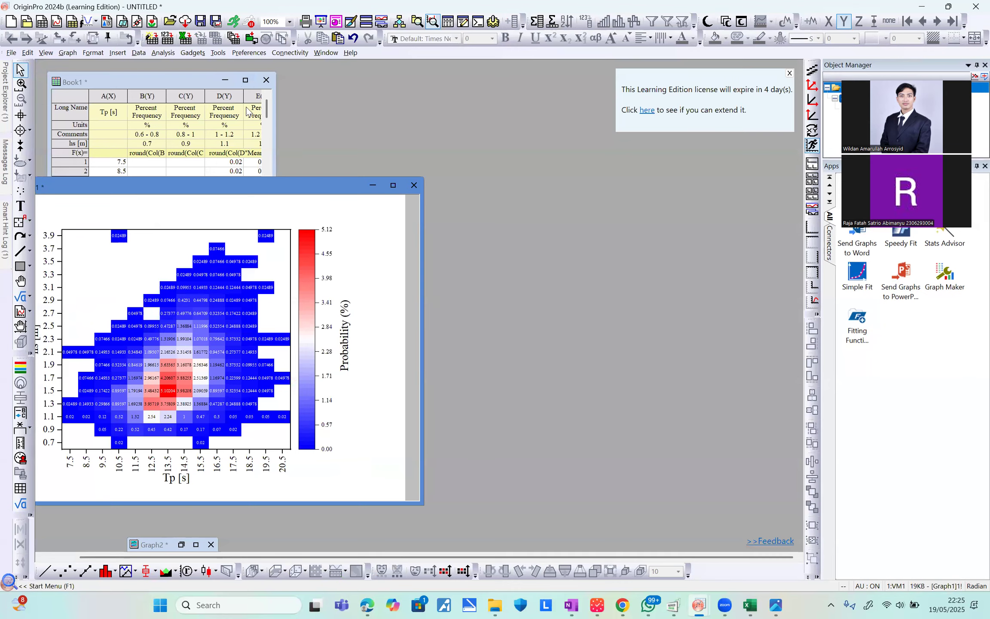
Enlarge Book1 and review the labelled heatmap settings for Sheet1 with Mean as the quantity to compute, cancelling without plotting
click(246, 80)
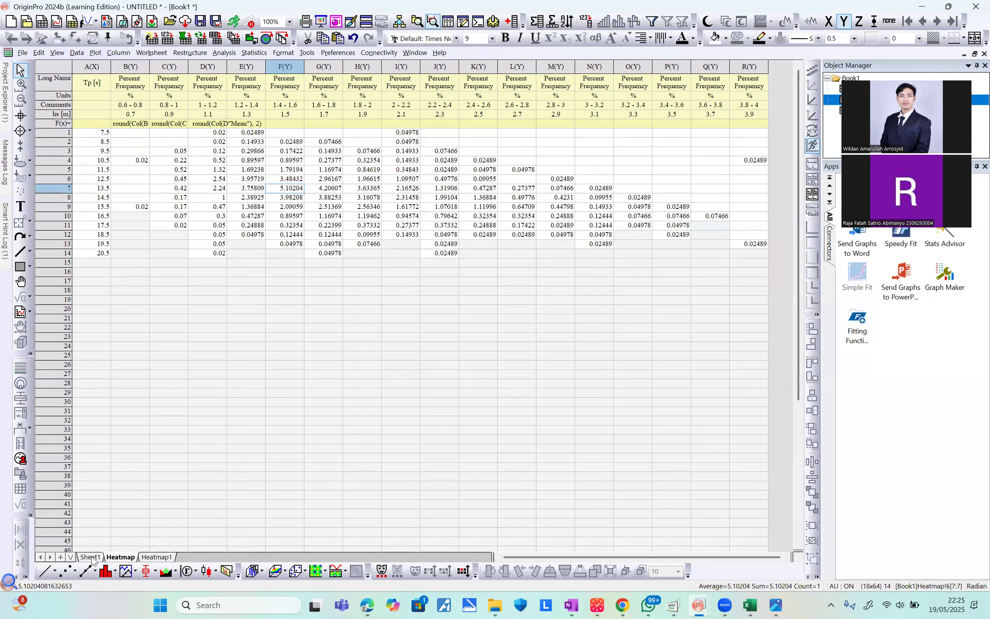
click(90, 557)
click(95, 53)
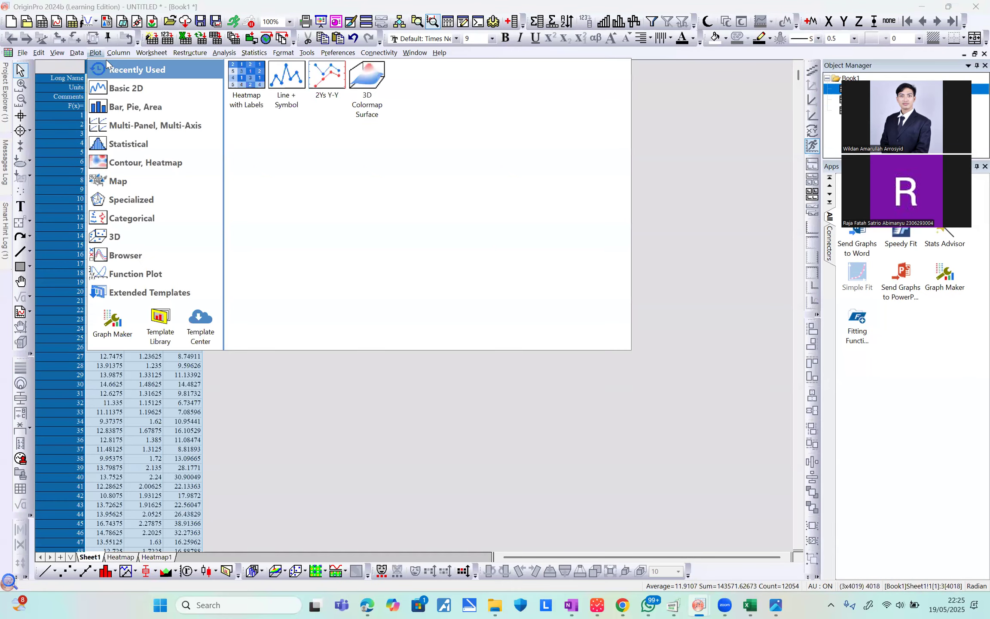
click(249, 77)
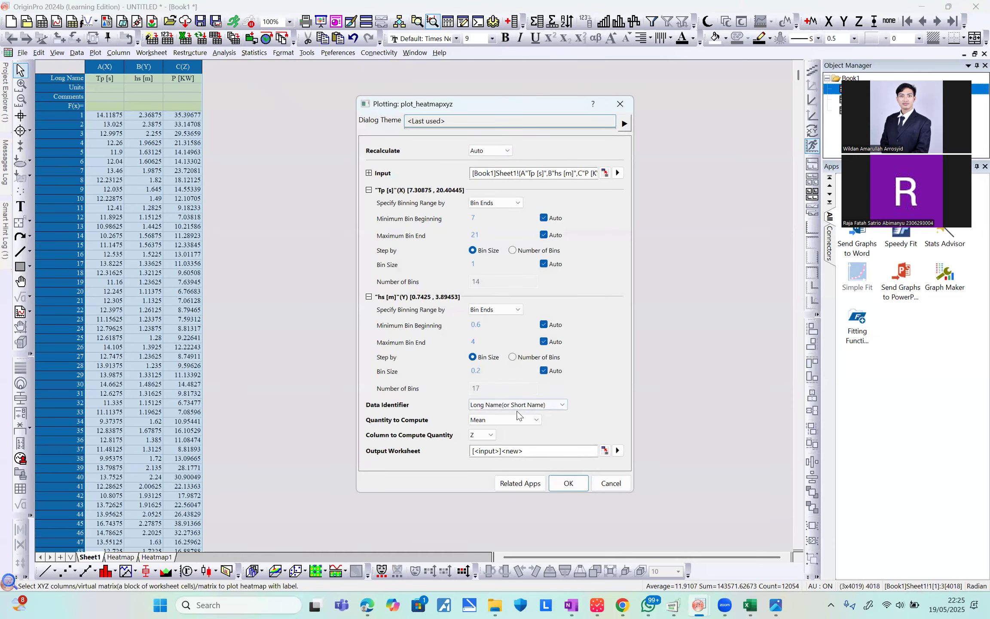
click(517, 420)
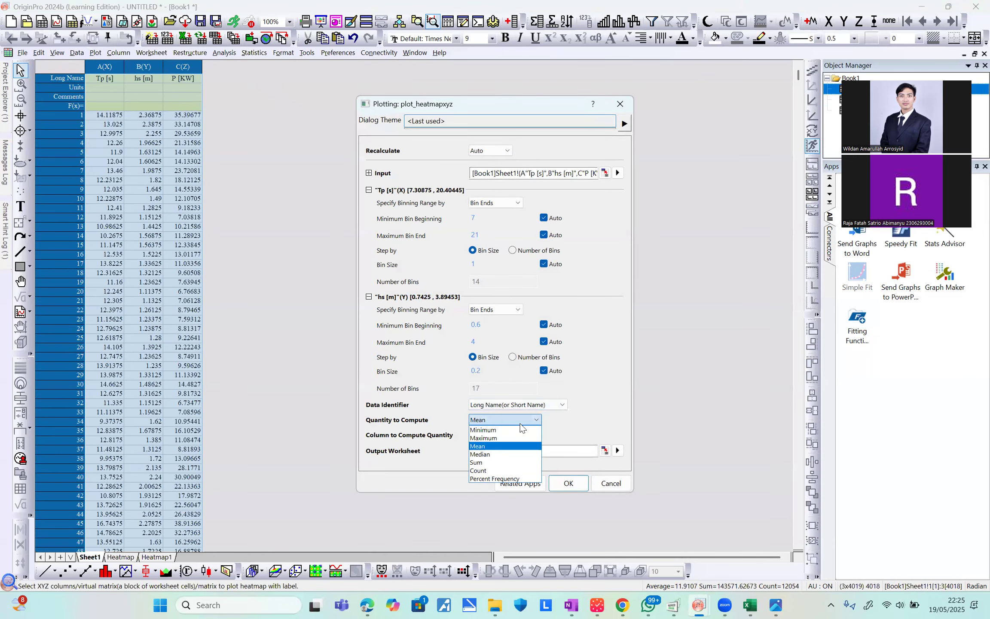
click(505, 447)
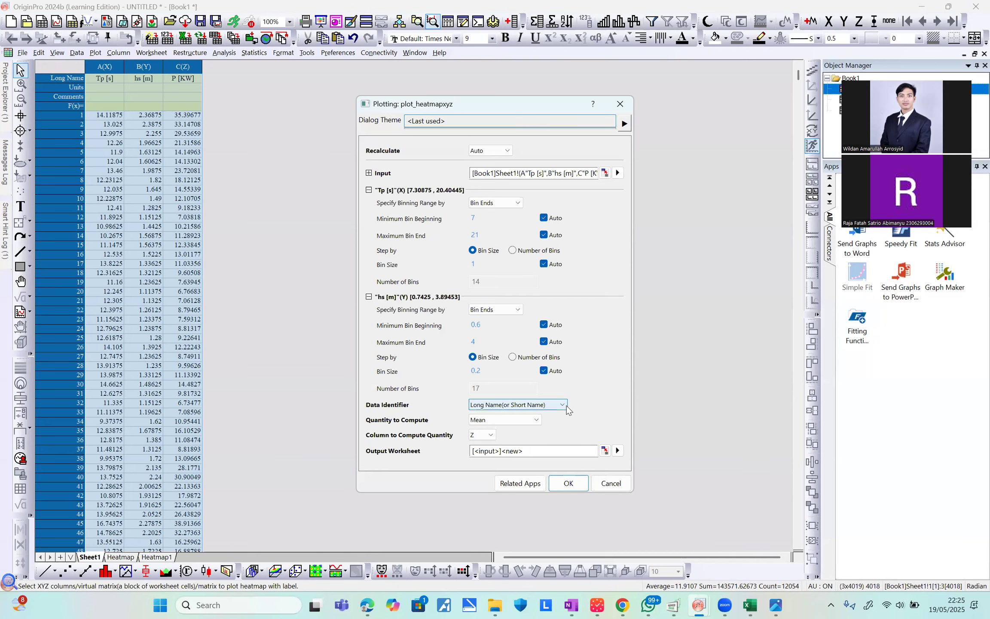
click(610, 483)
Look through the Heatmap and Heatmap1 sheets, checking the 0.6 - 0.8 hs range, and return to Sheet1
click(112, 557)
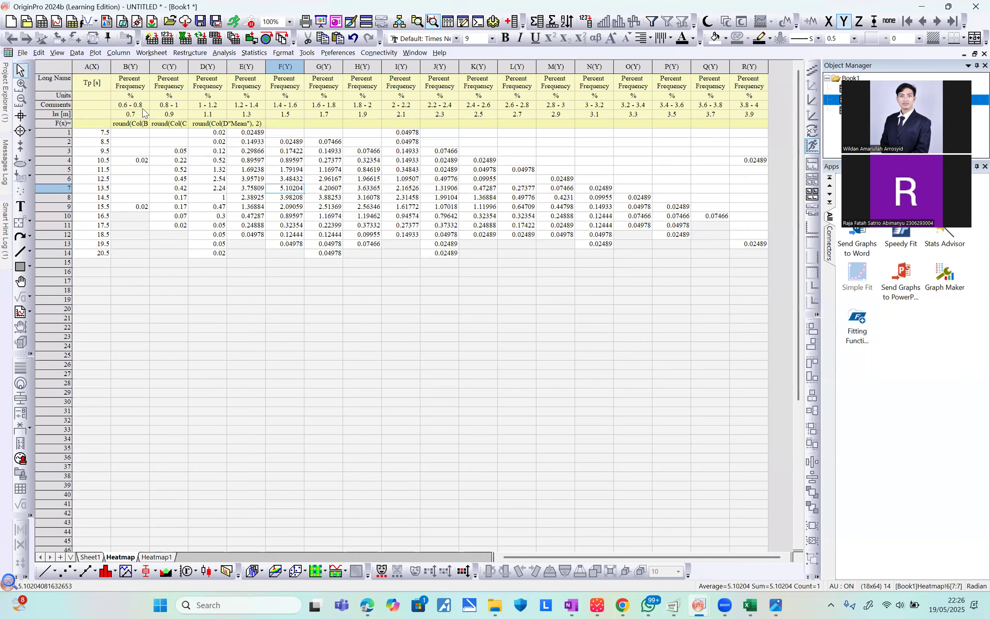
click(146, 105)
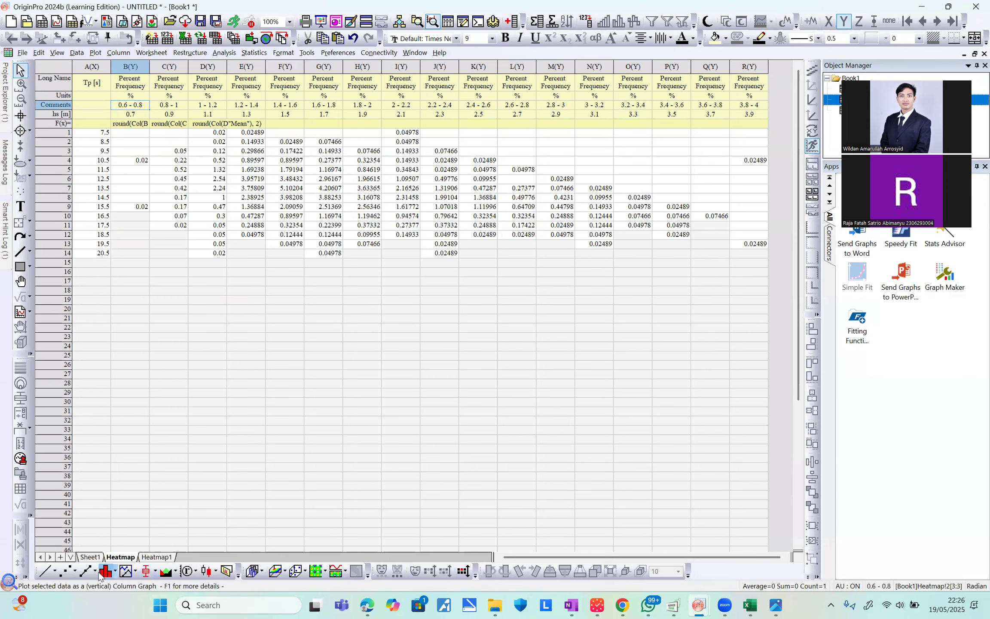
click(96, 549)
click(155, 557)
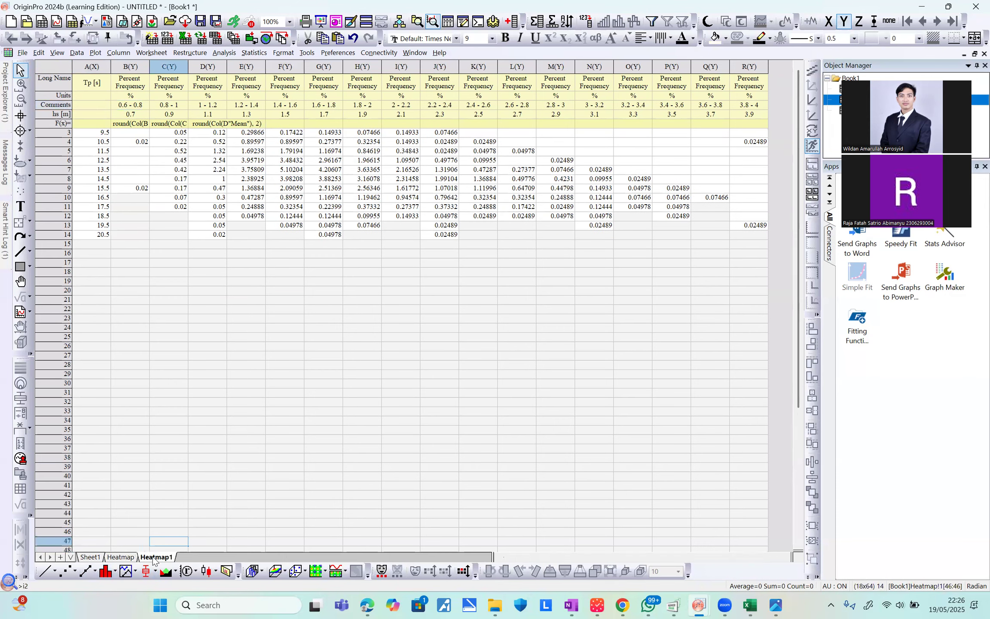
click(118, 557)
click(90, 556)
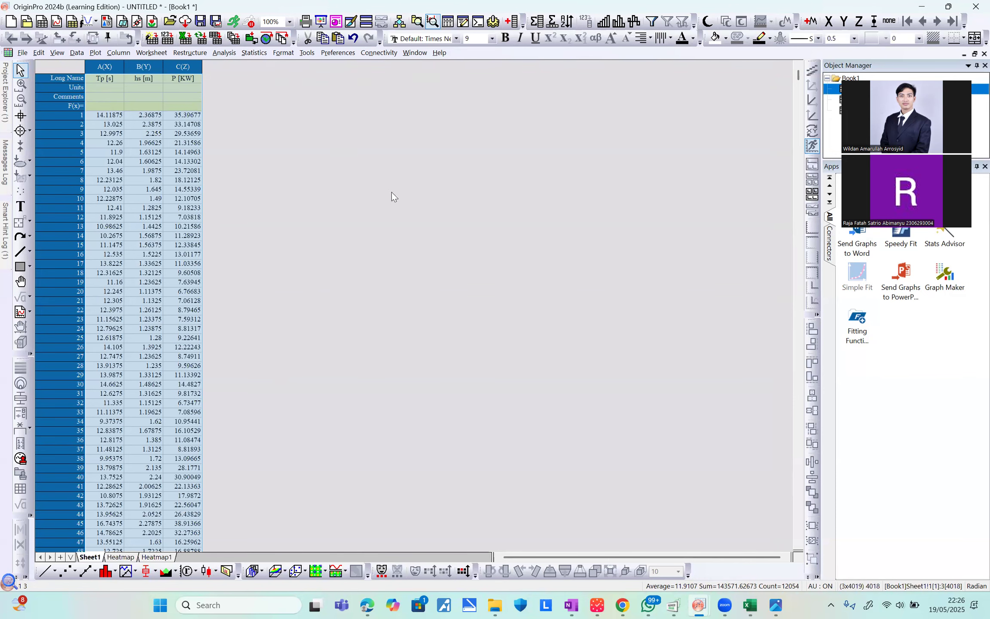
Open the probability heatmap Graph1 in Graph Publisher and set its export to Portable Network Graphics (*.png) at resolution 600
key(ctrl+Tab)
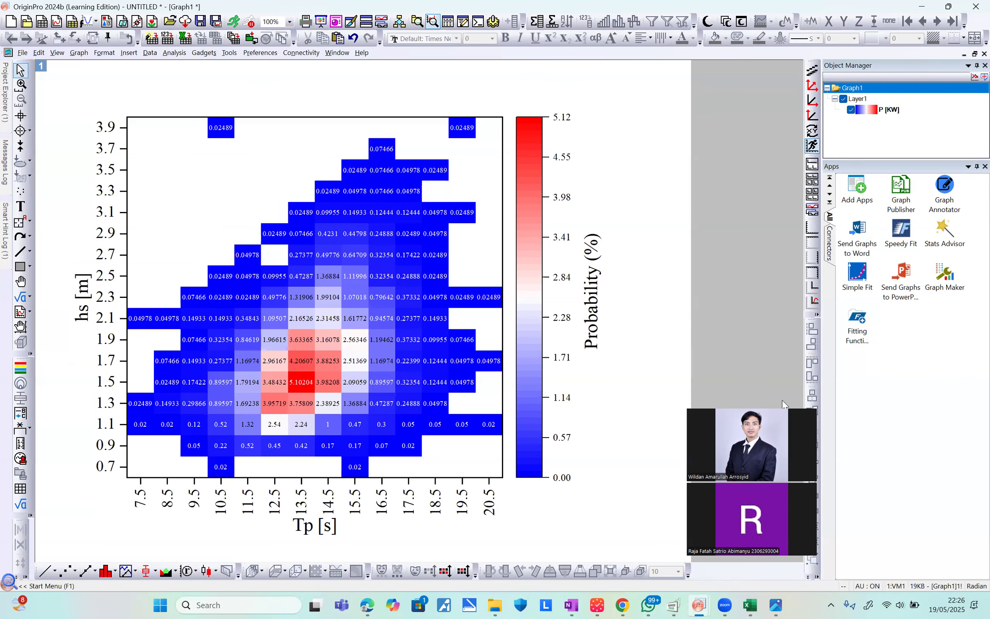
click(904, 198)
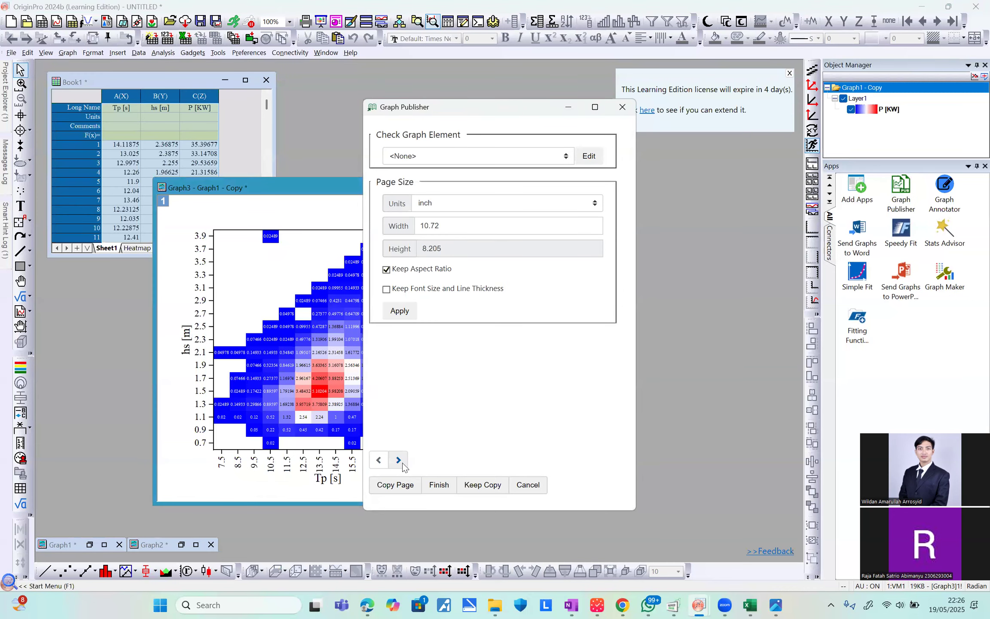
click(398, 459)
click(398, 460)
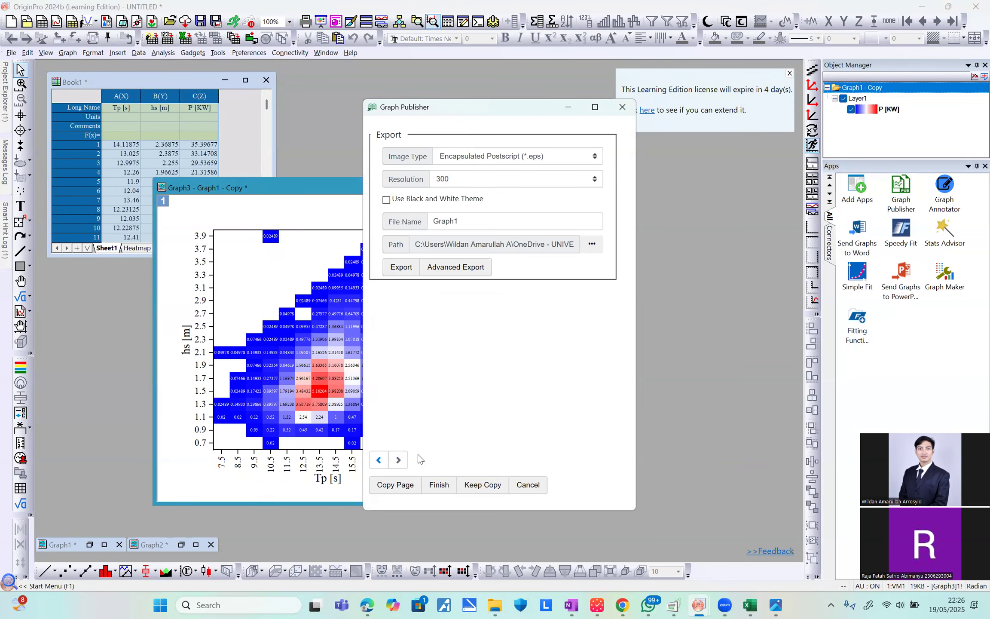
click(501, 156)
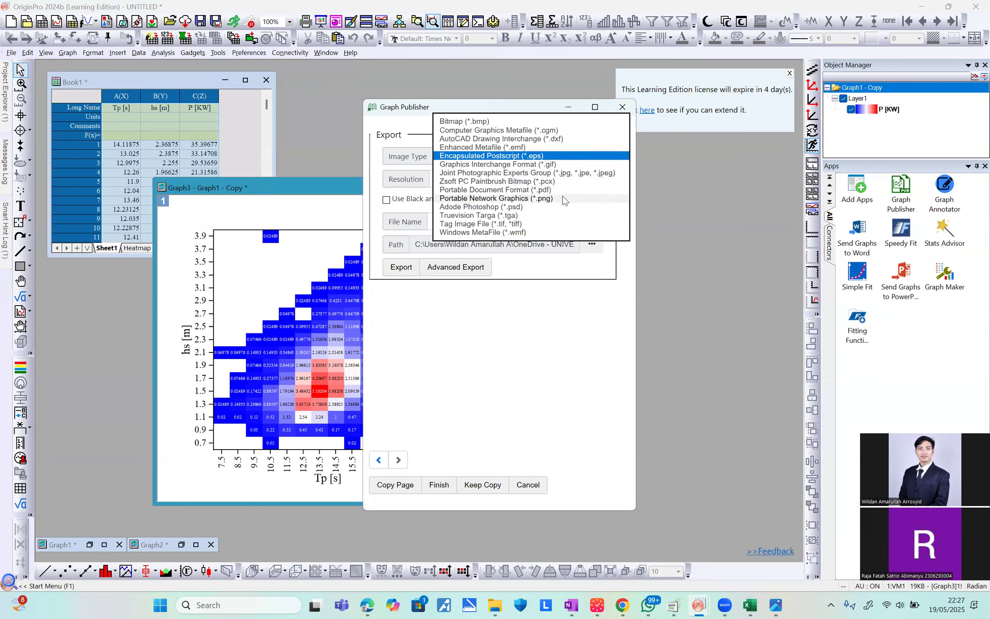
click(563, 197)
click(502, 179)
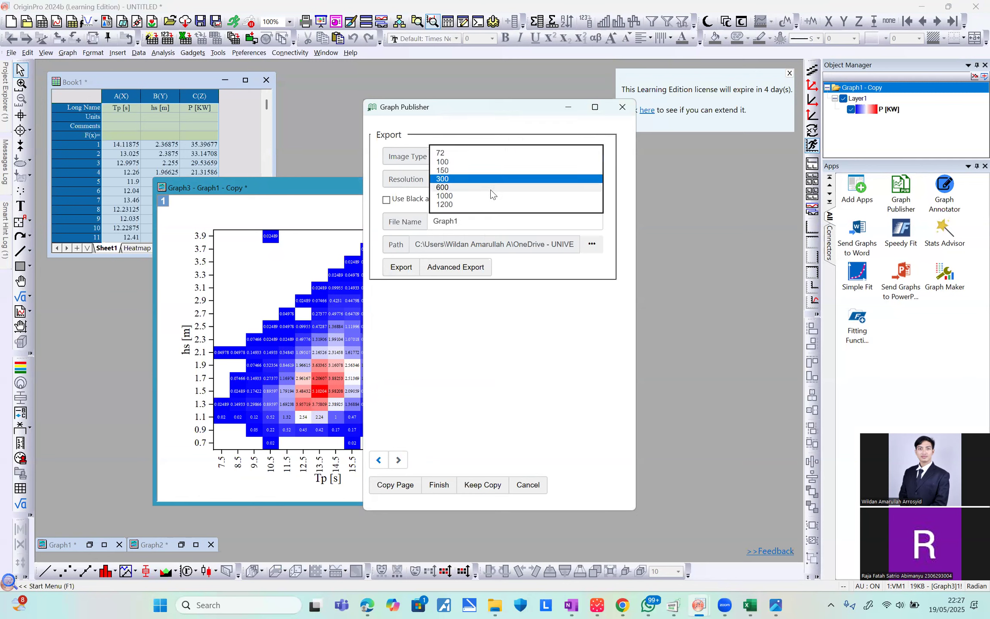
click(491, 190)
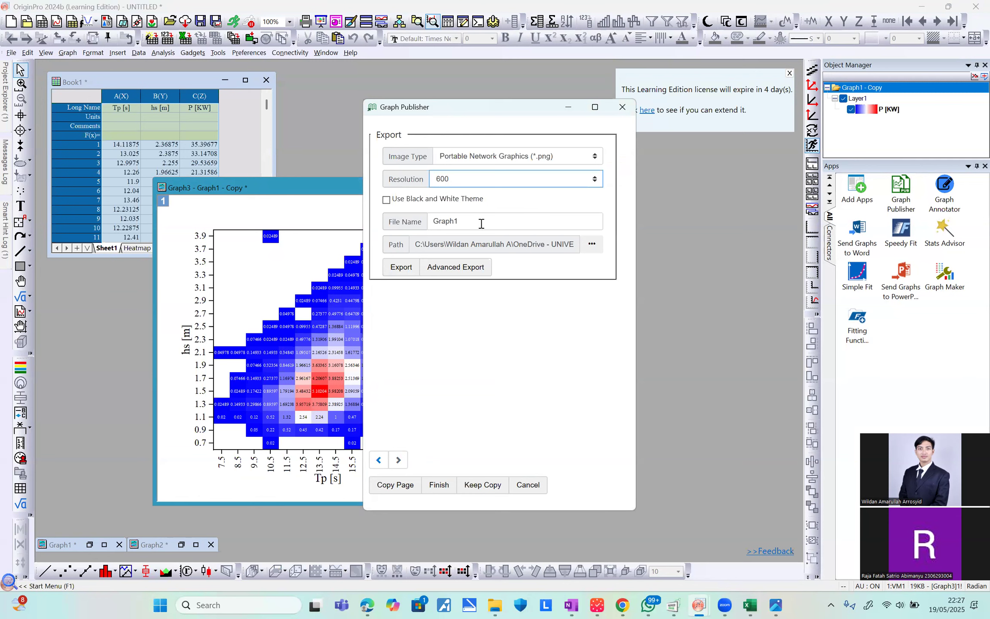
Export Graph1 to the folder C:\Karya Tulisan and finish Graph Publisher
click(591, 246)
click(342, 318)
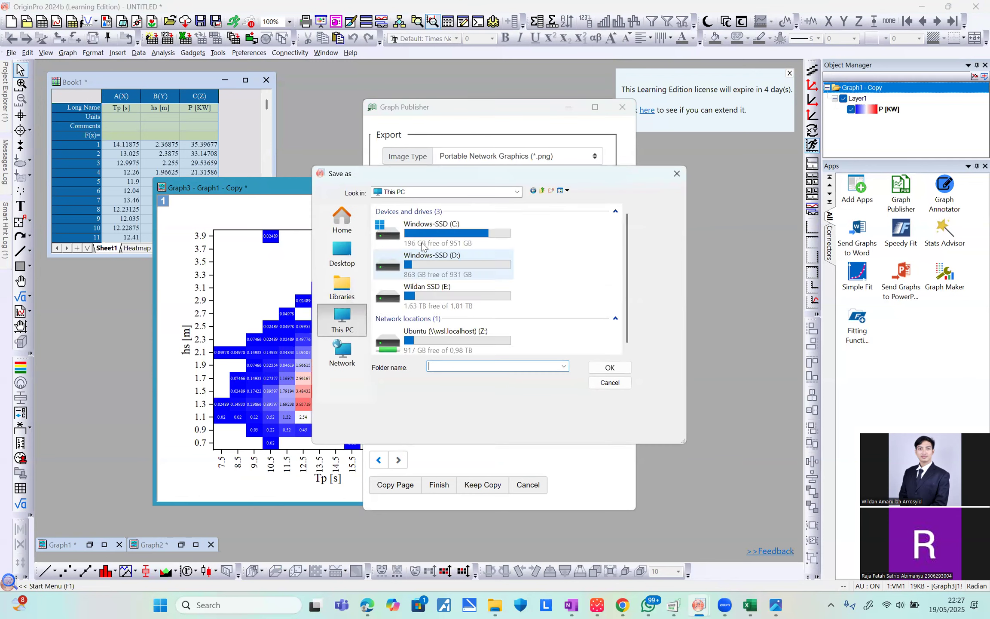
double_click(435, 235)
scroll(460, 272, up, 2)
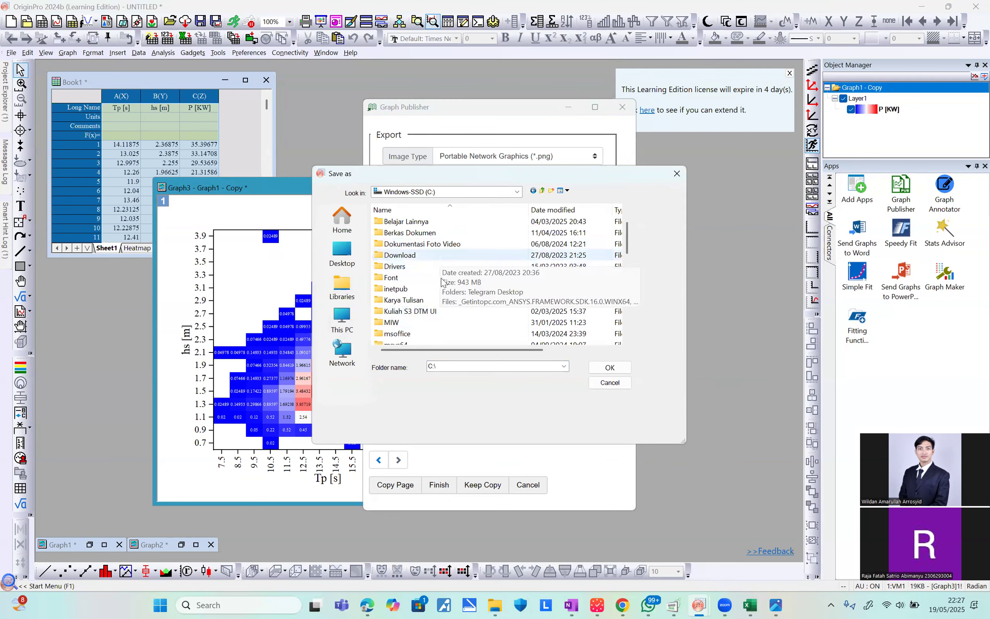
double_click(430, 302)
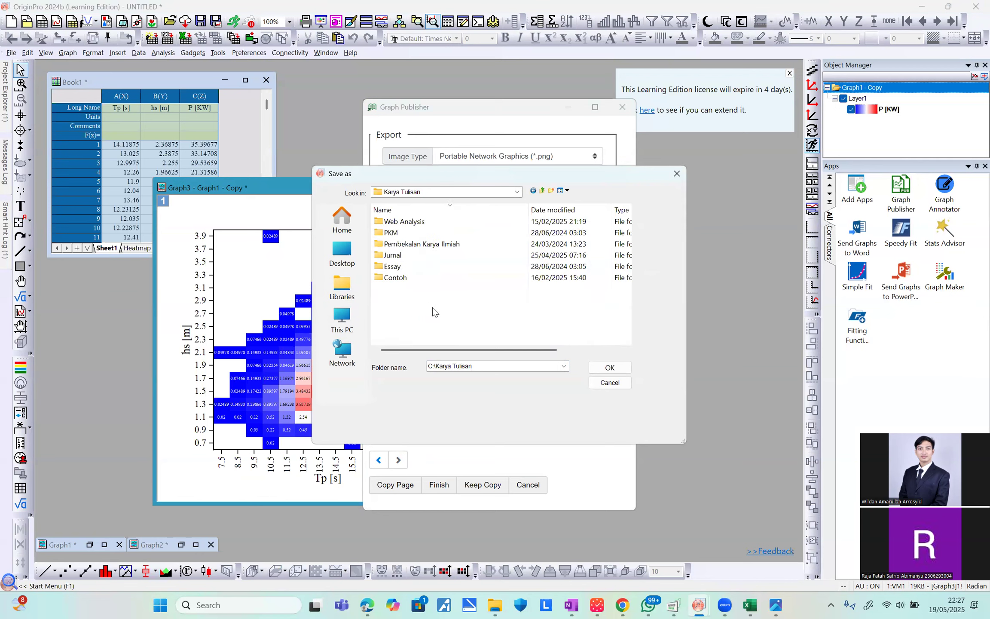
click(610, 368)
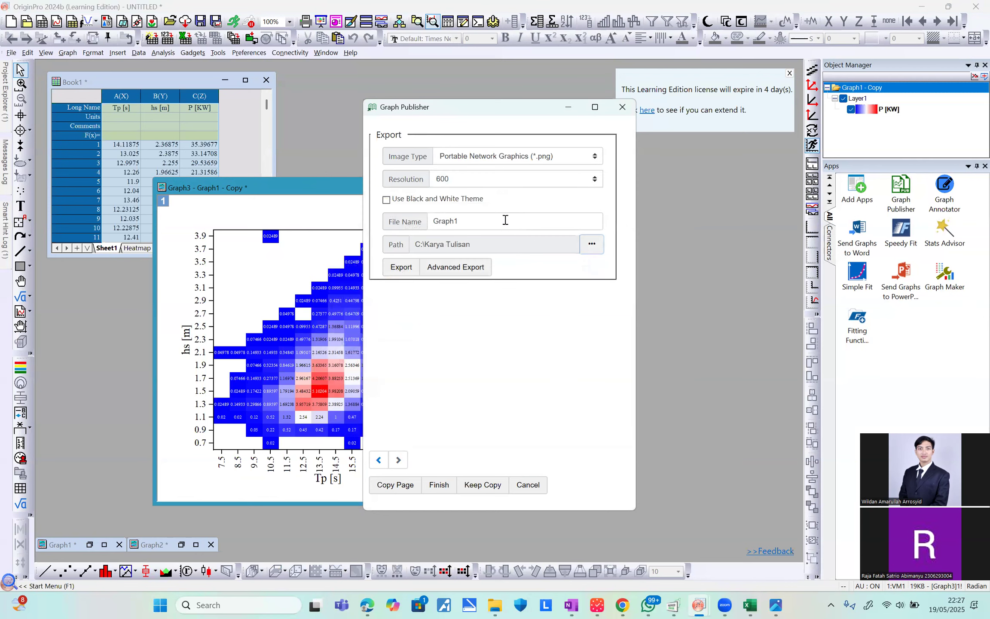
click(397, 266)
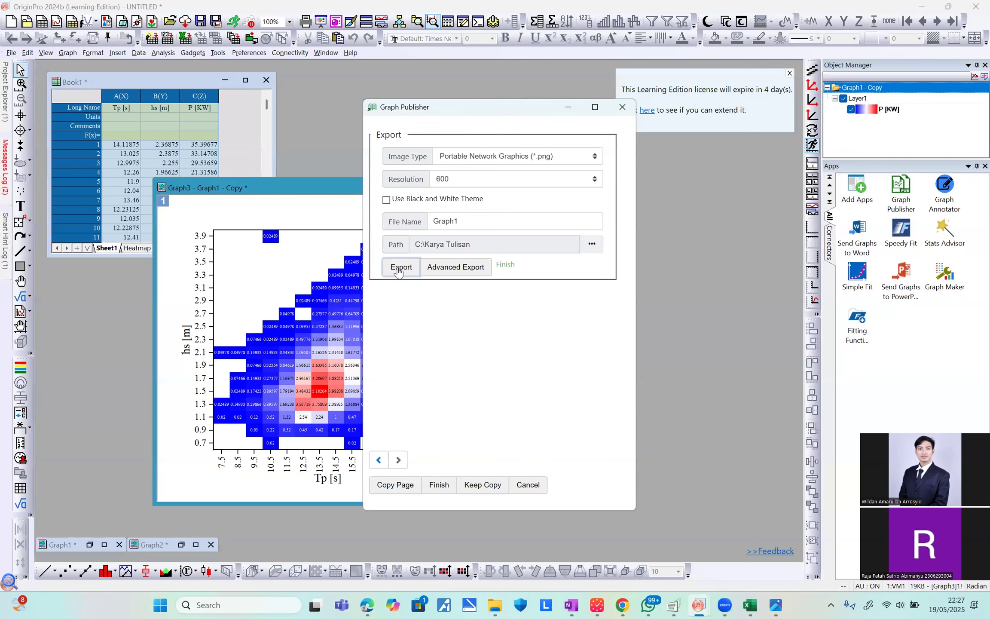
click(440, 486)
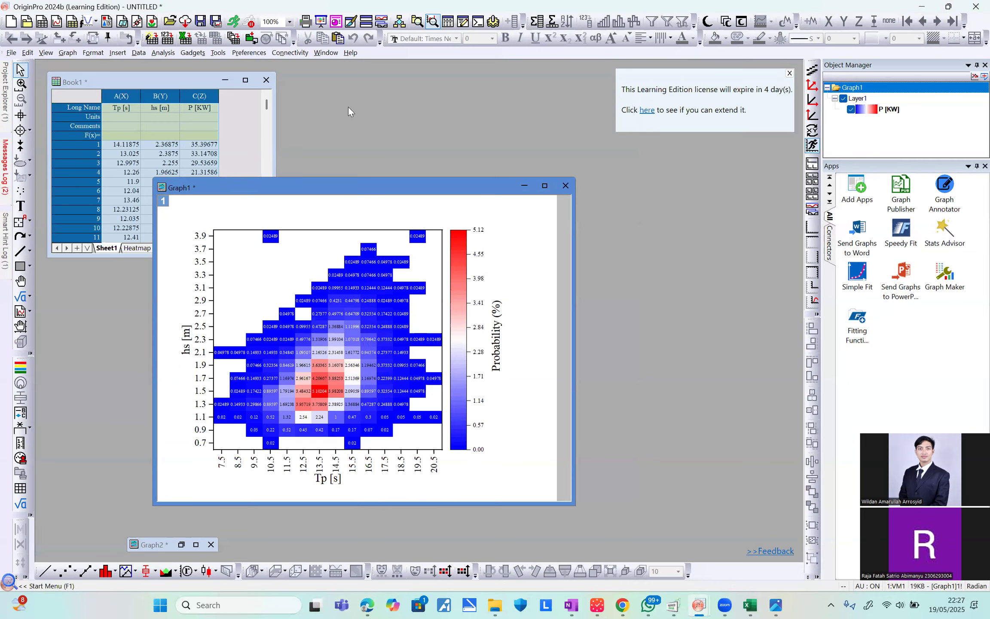
Switch to File Explorer, view the exported Graph1 image in C:\Karya Tulisan, and return to OriginPro
key(super+e)
click(50, 368)
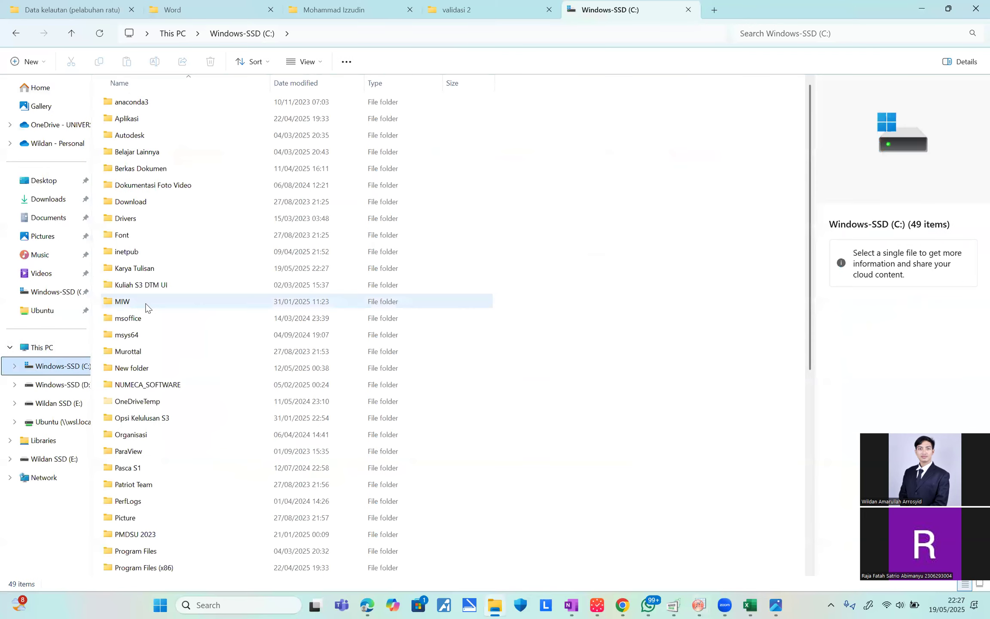
double_click(166, 268)
click(188, 219)
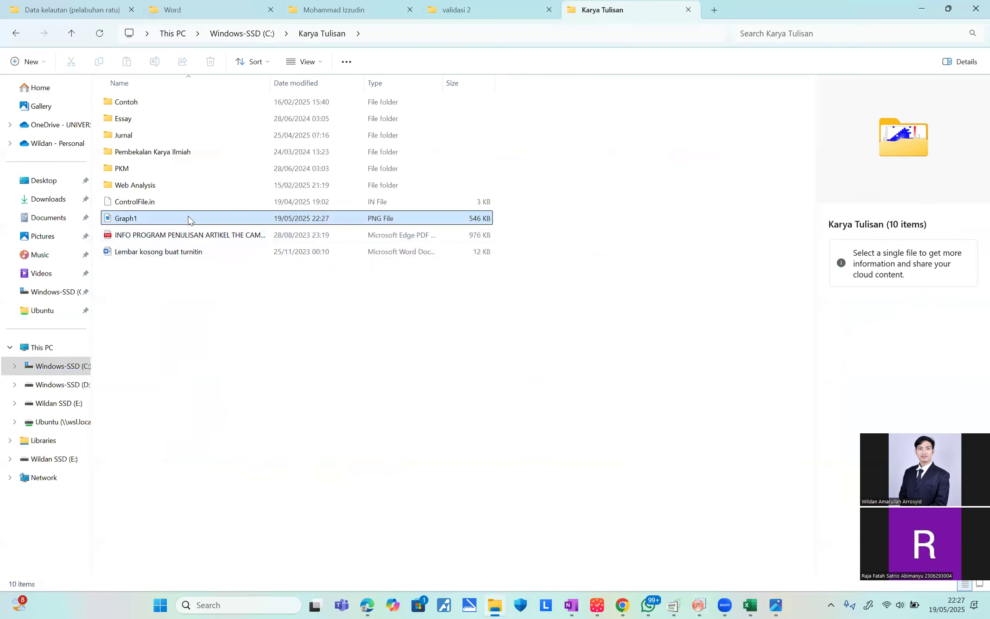
double_click(189, 220)
click(795, 95)
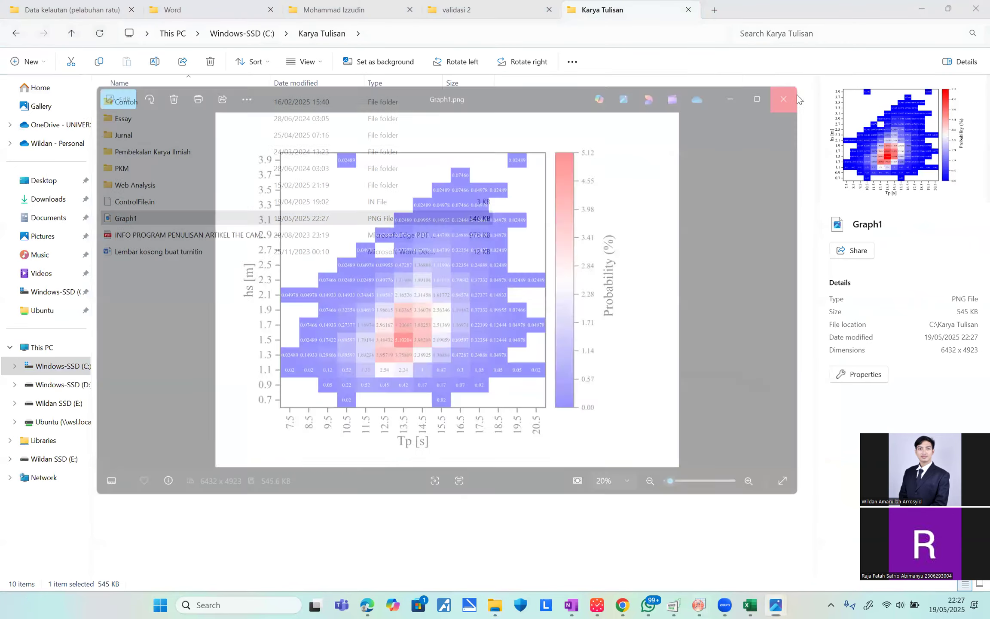
click(921, 9)
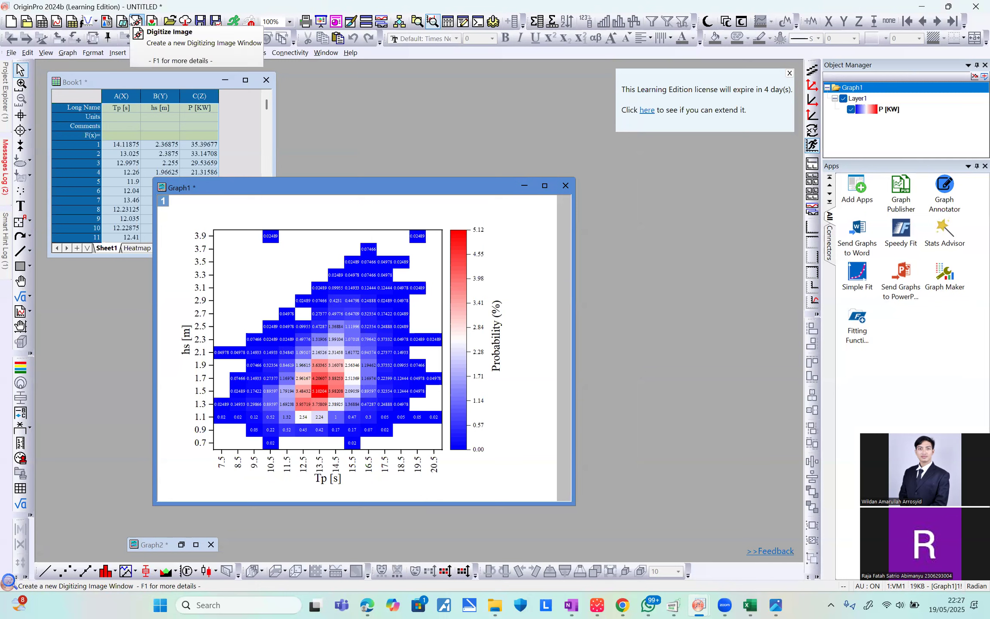
Dismiss the license expiry notice and enlarge Graph1 to fill the workspace
click(543, 186)
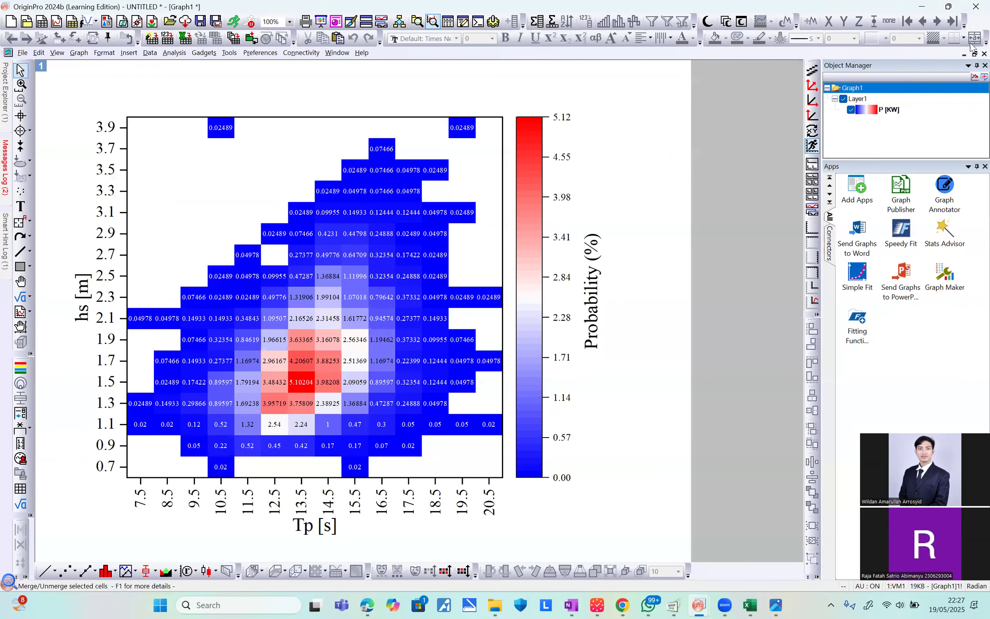
click(973, 55)
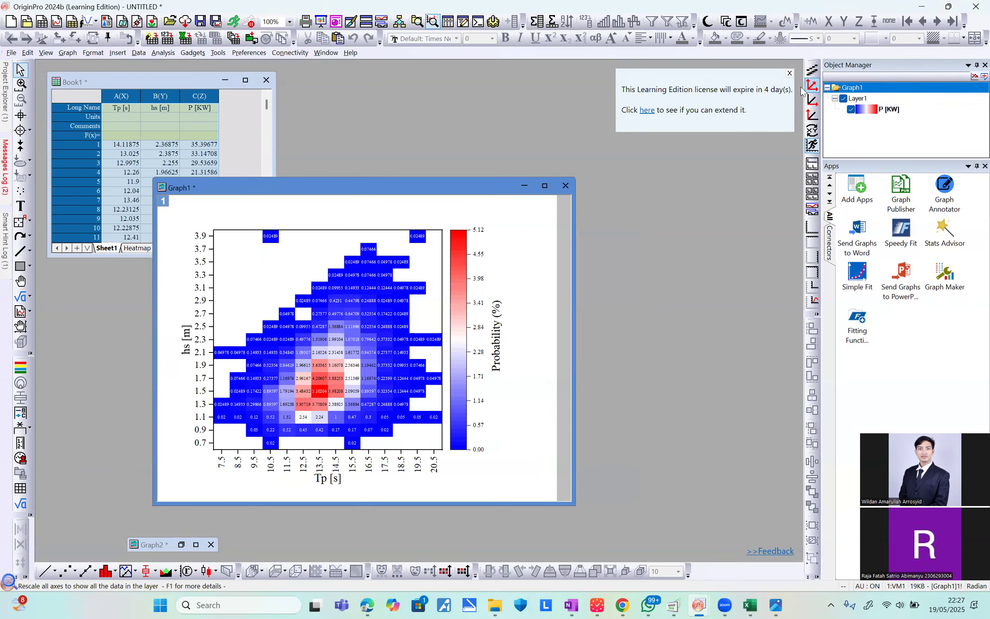
click(790, 73)
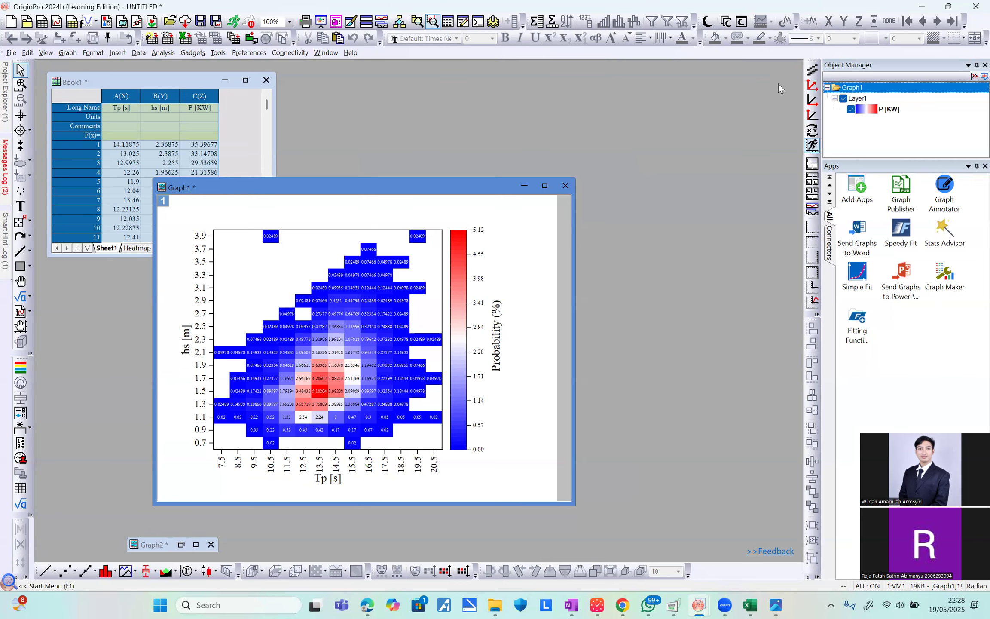
click(544, 186)
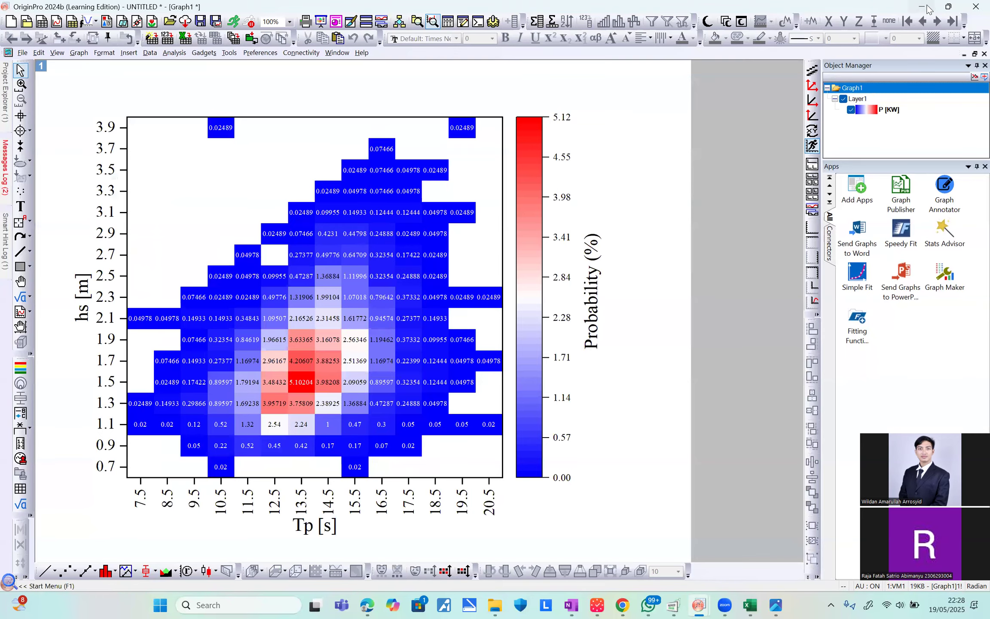